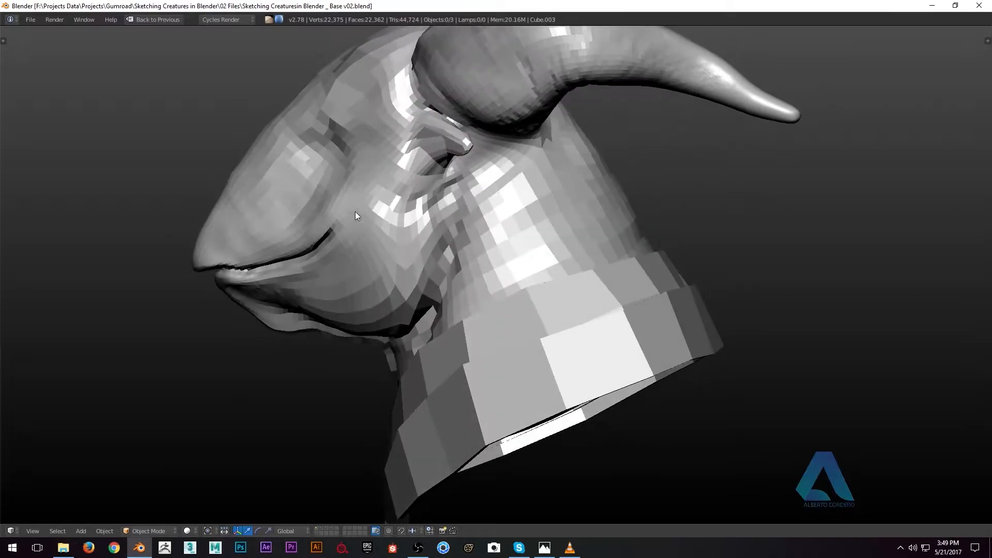
Open the creature's head mesh in Edit Mode and display the mouth area as wireframe.
key("Tab")
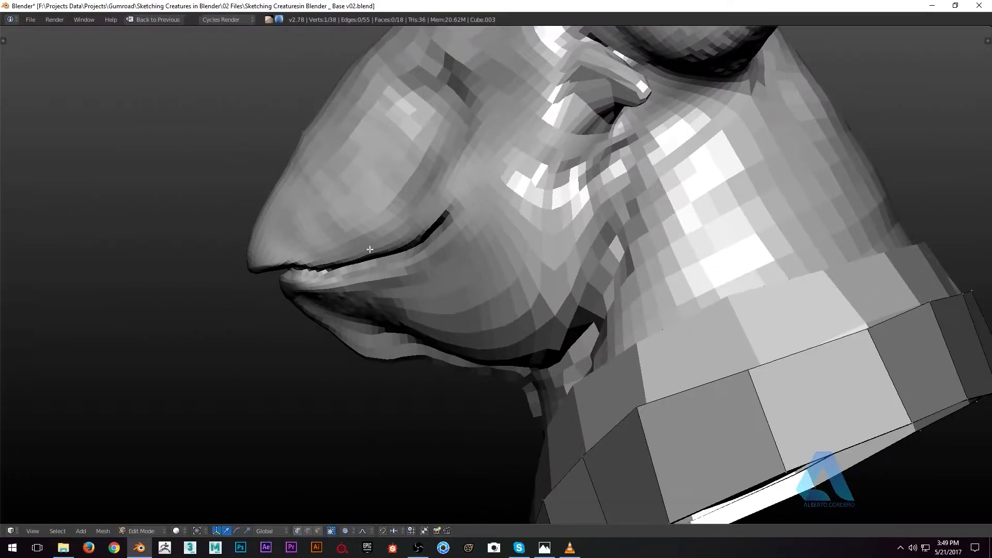
key("Tab")
right_click(455, 235)
key("Tab")
scroll(390, 241, "up", 3)
key("z")
middle_click_drag(291, 219, 373, 200, "shift")
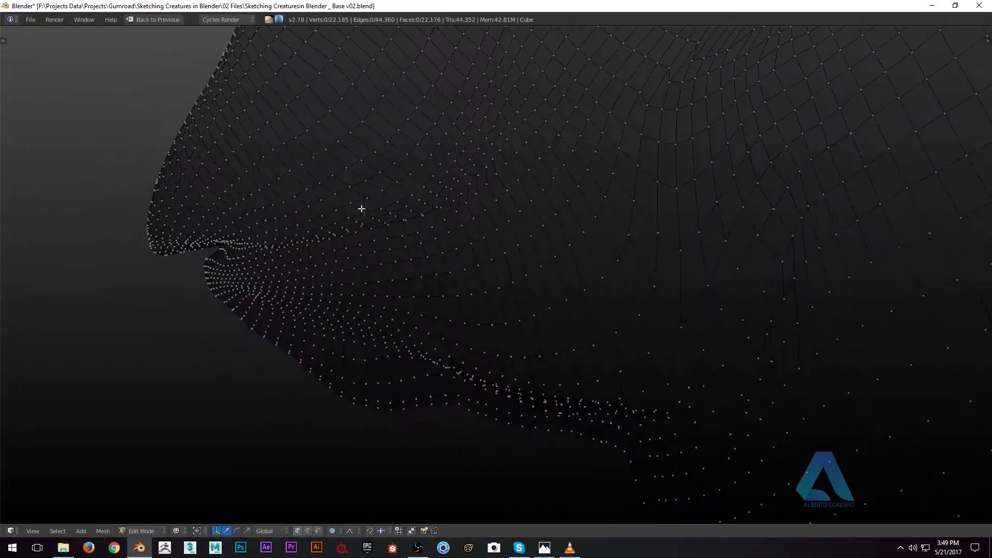
Try selecting edge loops that run along the creature's mouth line.
key("z")
key("z")
right_click(483, 167, "alt")
right_click(479, 169, "alt")
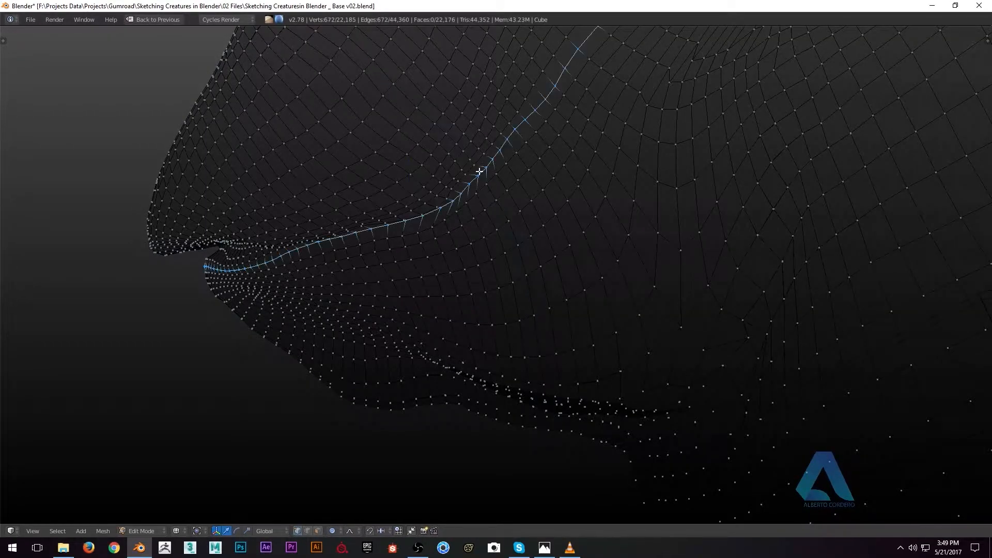
middle_click_drag(256, 252, 221, 253)
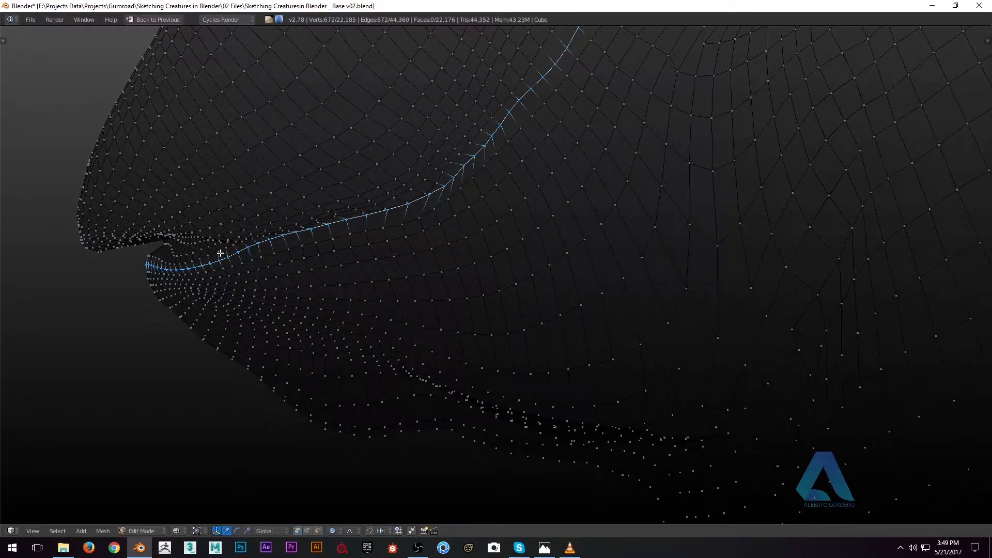
right_click(185, 242, "alt")
key("z")
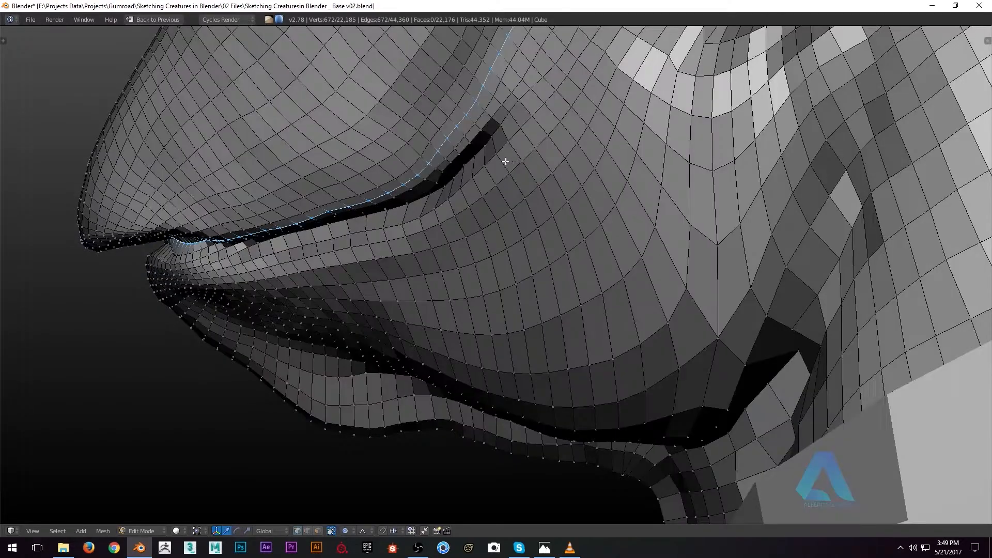
Examine the edge flow around the mouth, cheek and jaw from several angles and clear the selection.
middle_click_drag(445, 144, 321, 134)
mouse_move(277, 166)
middle_mouse_down()
mouse_move(368, 156)
mouse_move(547, 85)
middle_mouse_up()
right_click(591, 47)
mouse_move(592, 46)
middle_mouse_down("shift")
mouse_move(516, 153)
mouse_move(513, 197)
mouse_move(480, 219)
middle_mouse_up("shift")
scroll(515, 153, "down", 3)
key("z")
scroll(515, 151, "down", 4)
key("z")
scroll(379, 270, "up", 3)
middle_click_drag(379, 270, 372, 286)
key("a")
scroll(371, 286, "up", 4)
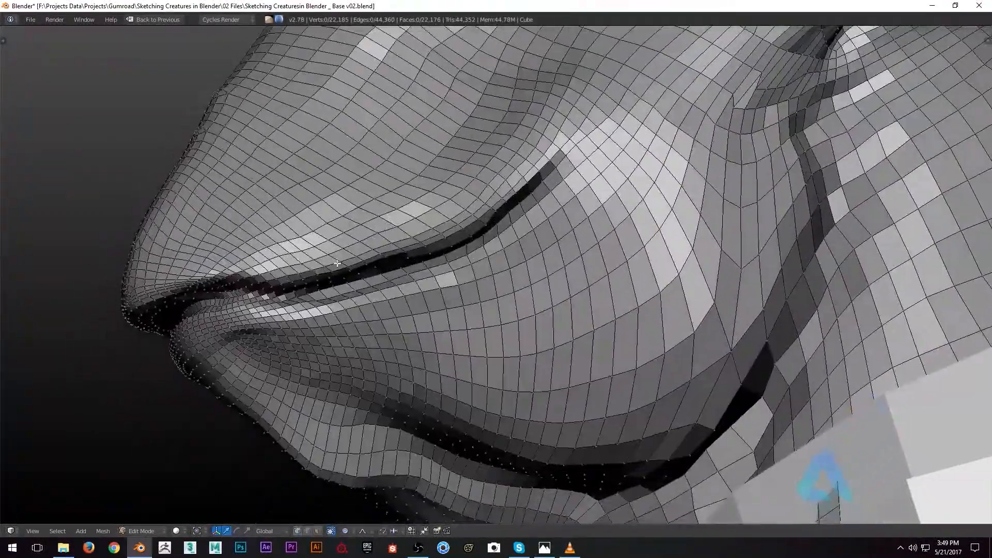
Leave Edit Mode, show the head as wireframe from the side, and switch it to Sculpt Mode.
right_click(225, 321)
middle_click_drag(226, 321, 336, 253)
key("Tab")
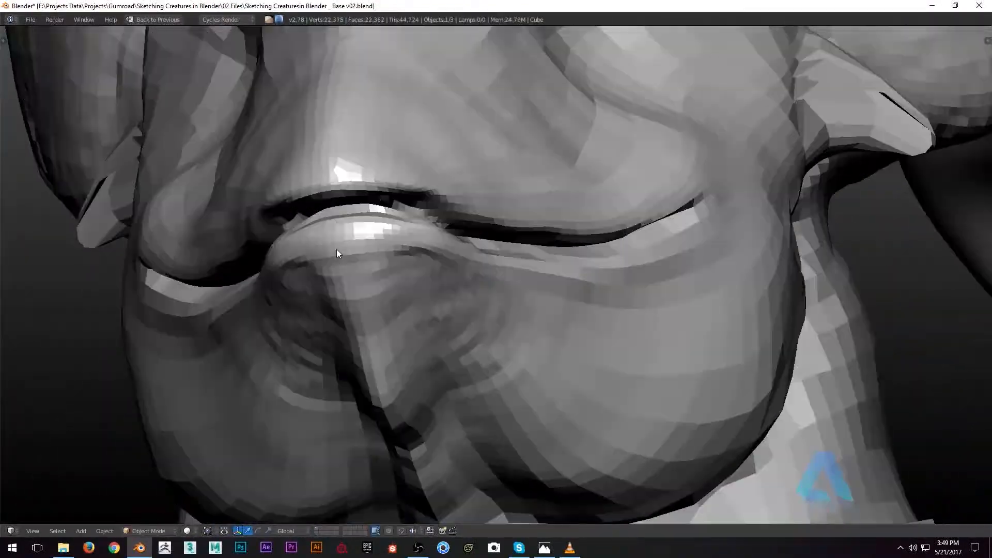
middle_click_drag(507, 203, 417, 235)
key("z")
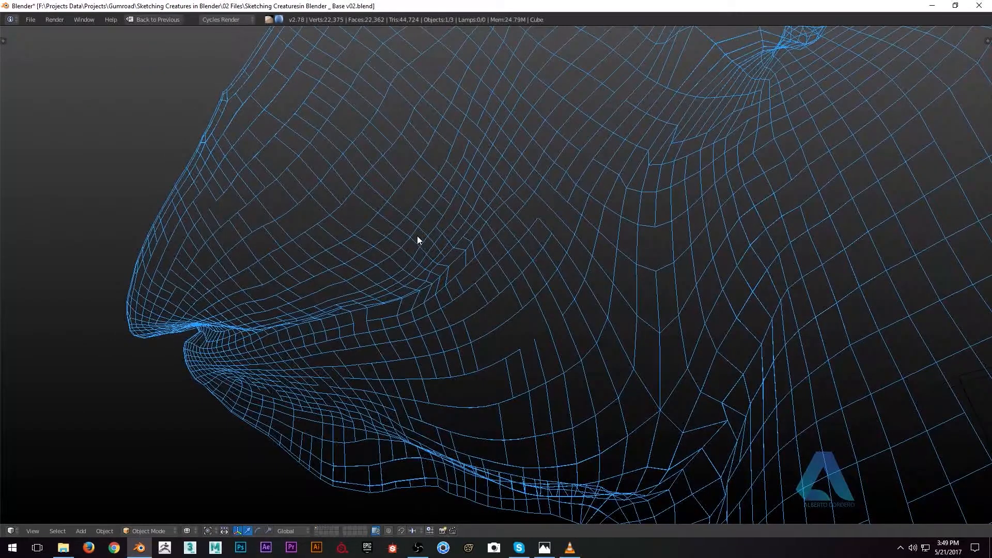
key("a")
left_click(149, 530)
left_click(163, 492)
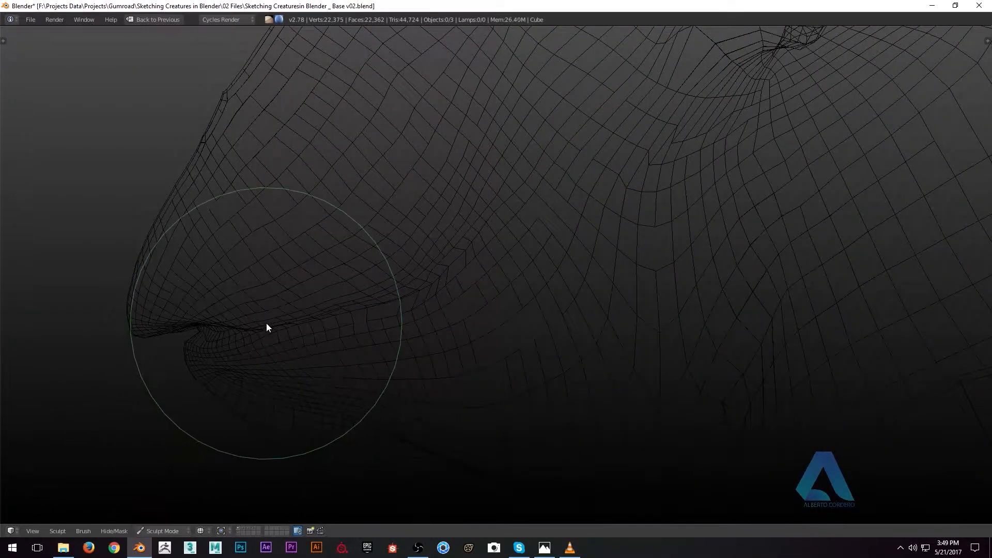
Reduce the brush size and lasso-mask the front of the lower jaw below the mouth line.
middle_click_drag(253, 340, 289, 301, "shift")
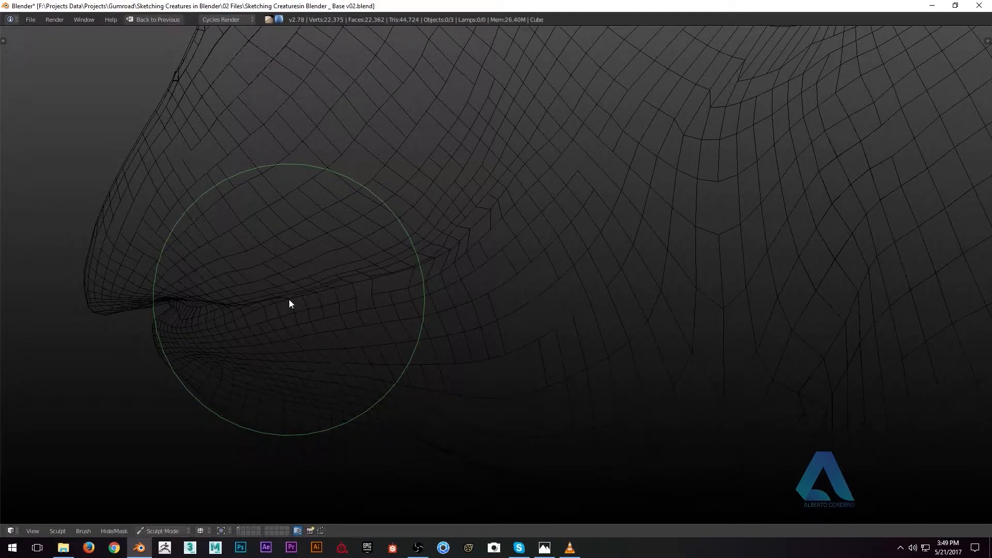
key("f")
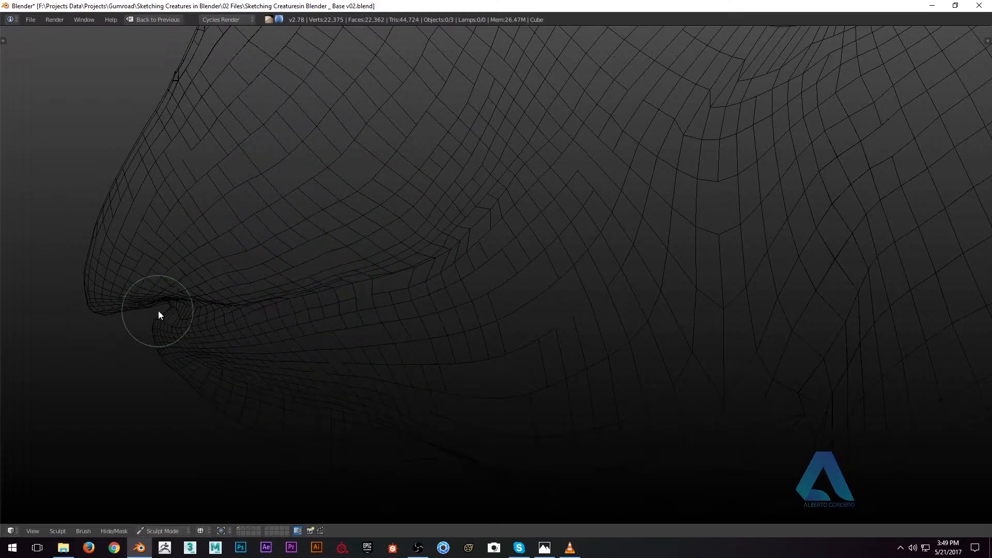
mouse_move(148, 312)
left_mouse_down("ctrl+shift")
mouse_move(203, 440)
mouse_move(503, 332)
mouse_move(506, 226)
mouse_move(351, 280)
left_mouse_up("ctrl+shift")
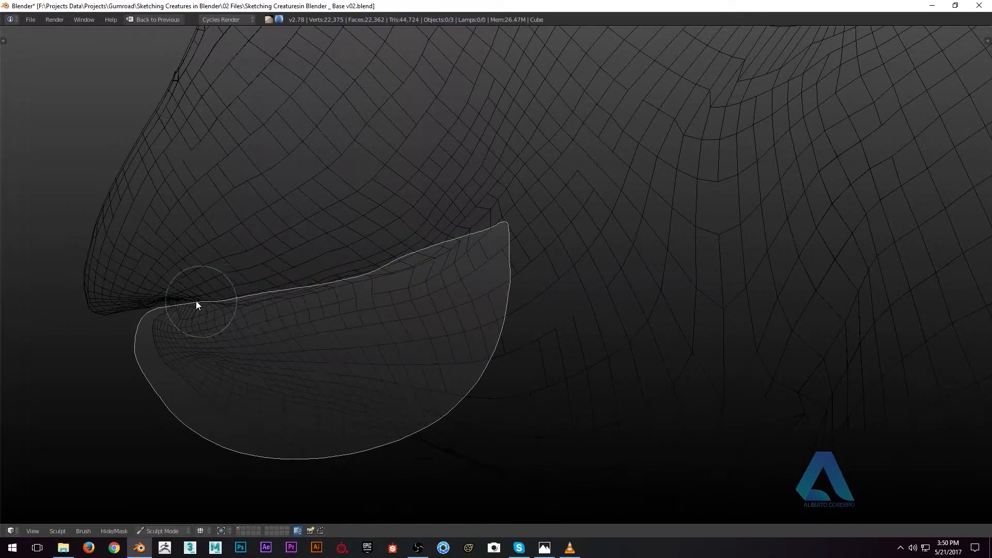
left_click_drag(197, 304, 126, 345, "ctrl+shift")
Return to solid shading and paint the mask along the lower lip and around the mouth corner.
key("z")
mouse_move(395, 284)
middle_mouse_down()
mouse_move(435, 210)
mouse_move(359, 259)
middle_mouse_up()
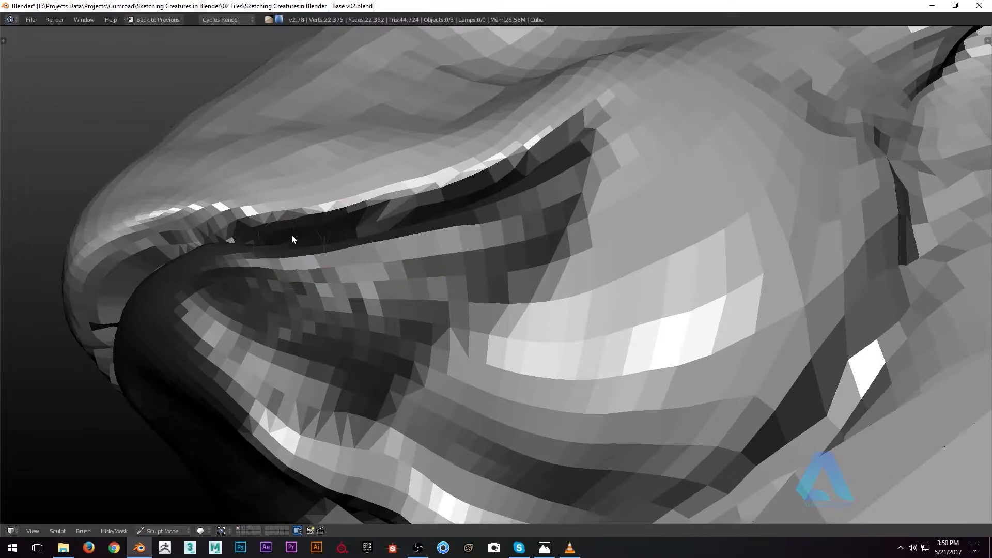
middle_click_drag(326, 225, 364, 182)
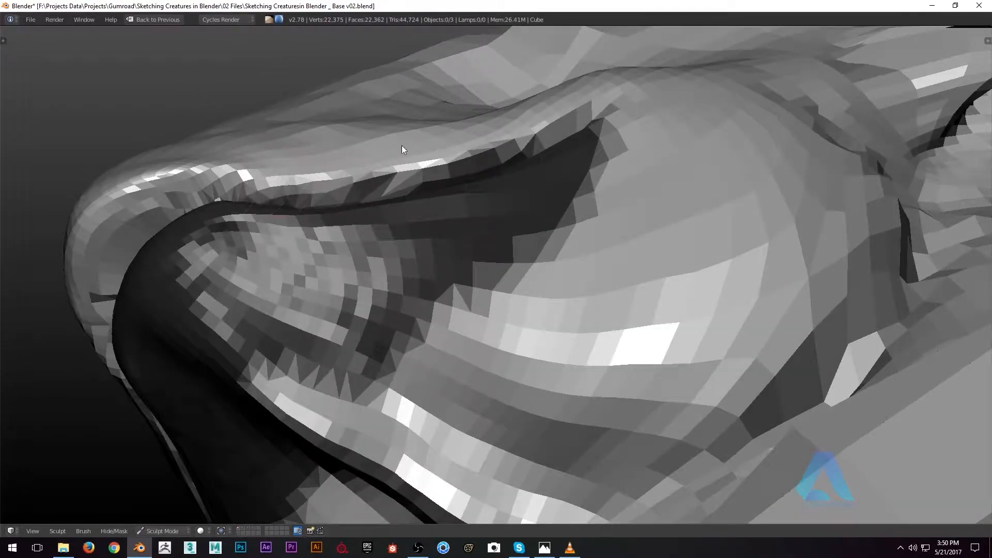
left_click_drag(487, 158, 333, 184)
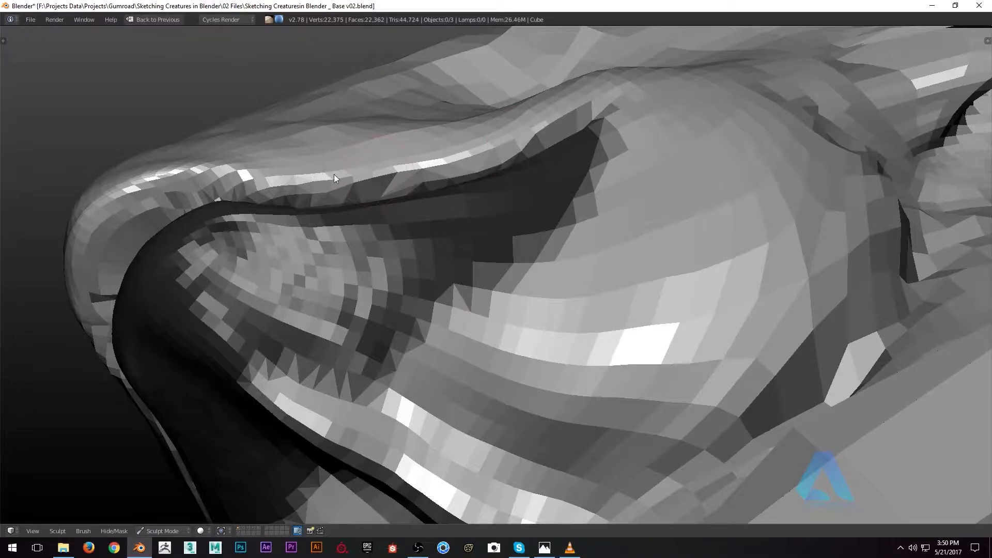
middle_click_drag(331, 171, 361, 220)
mouse_move(183, 203)
middle_mouse_down()
mouse_move(188, 225)
mouse_move(153, 228)
mouse_move(244, 255)
middle_mouse_up()
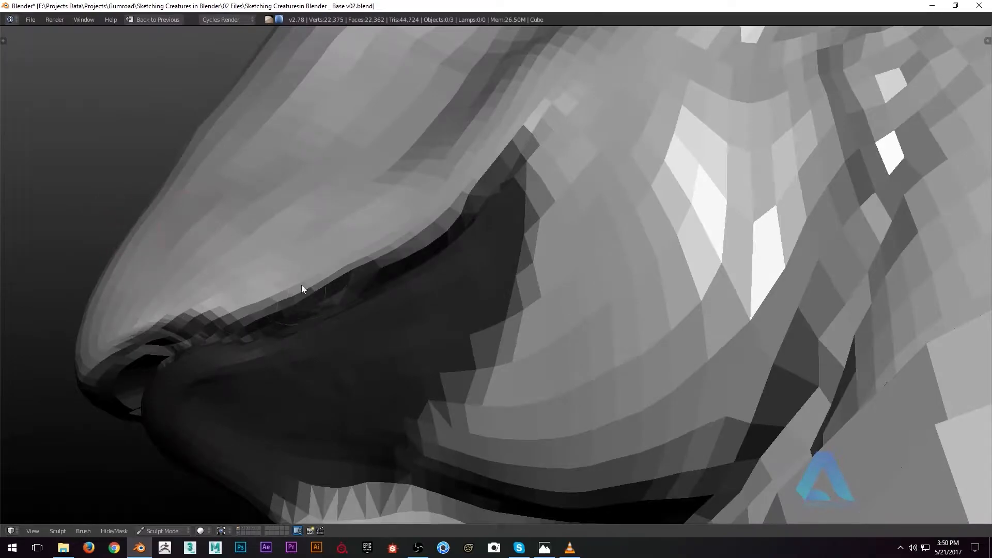
mouse_move(468, 196)
middle_mouse_down()
mouse_move(554, 206)
mouse_move(620, 237)
middle_mouse_up()
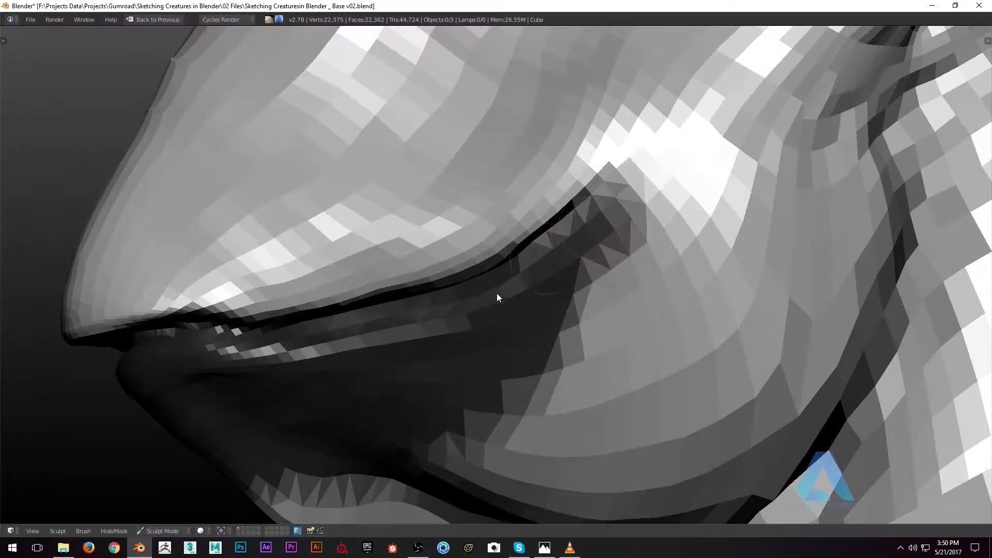
mouse_move(590, 221)
left_mouse_down()
mouse_move(625, 293)
mouse_move(569, 377)
left_mouse_up()
middle_click_drag(548, 375, 521, 410, "ctrl")
mouse_move(558, 318)
left_mouse_down()
mouse_move(597, 298)
mouse_move(361, 399)
left_mouse_up()
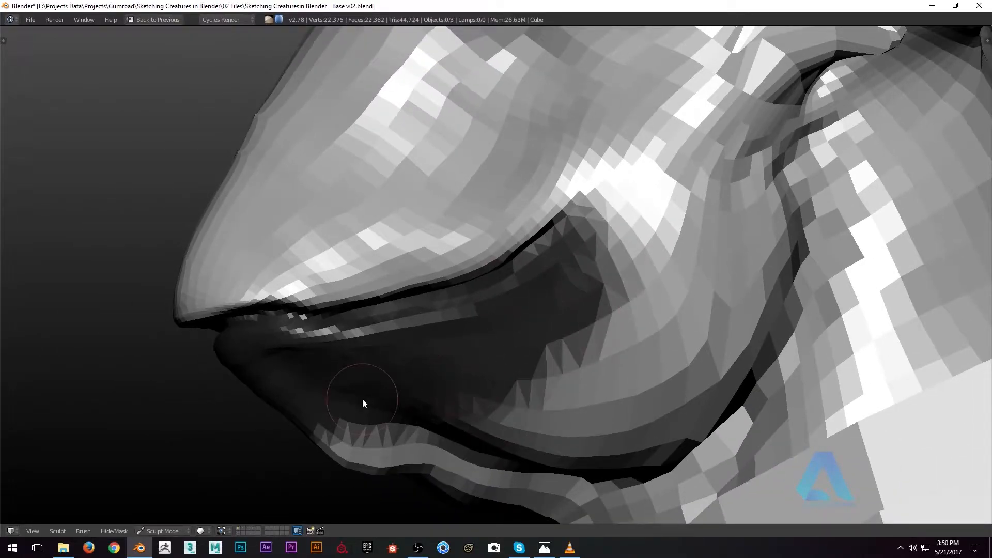
Lasso-mask the rest of the lower jaw from the side, from the chin to the cheek.
key("KP_6")
key("KP_6")
mouse_move(307, 285)
left_mouse_down("ctrl+shift")
mouse_move(229, 416)
mouse_move(537, 436)
mouse_move(602, 407)
mouse_move(653, 248)
mouse_move(502, 133)
left_mouse_up("ctrl+shift")
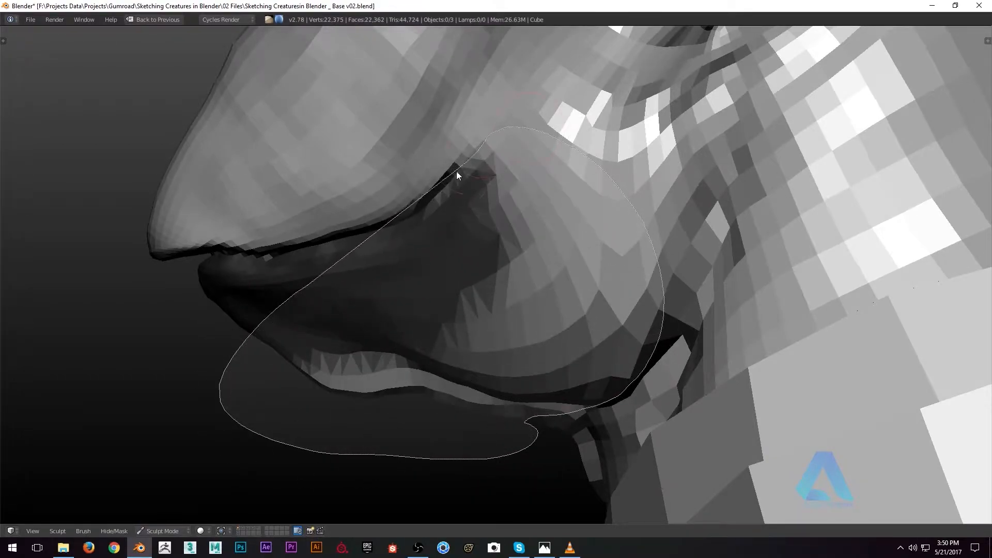
left_click_drag(459, 168, 341, 258, "ctrl+shift")
Invert the mask and hide the masked geometry to isolate the lower jaw.
middle_click_drag(363, 333, 343, 277, "shift")
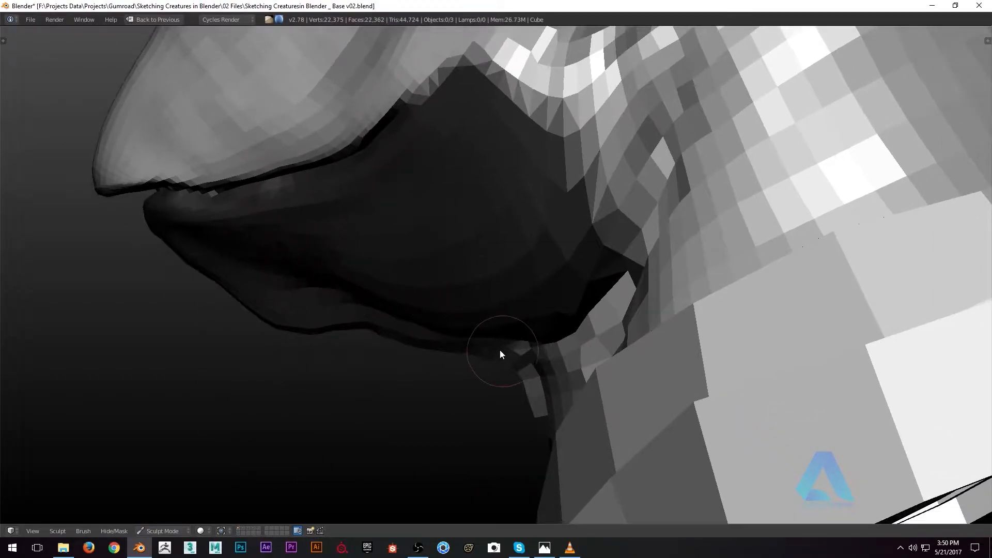
middle_click_drag(528, 155, 483, 212, "shift")
mouse_move(477, 171)
middle_mouse_down("ctrl")
mouse_move(474, 197)
mouse_move(430, 263)
mouse_move(479, 202)
middle_mouse_up("ctrl")
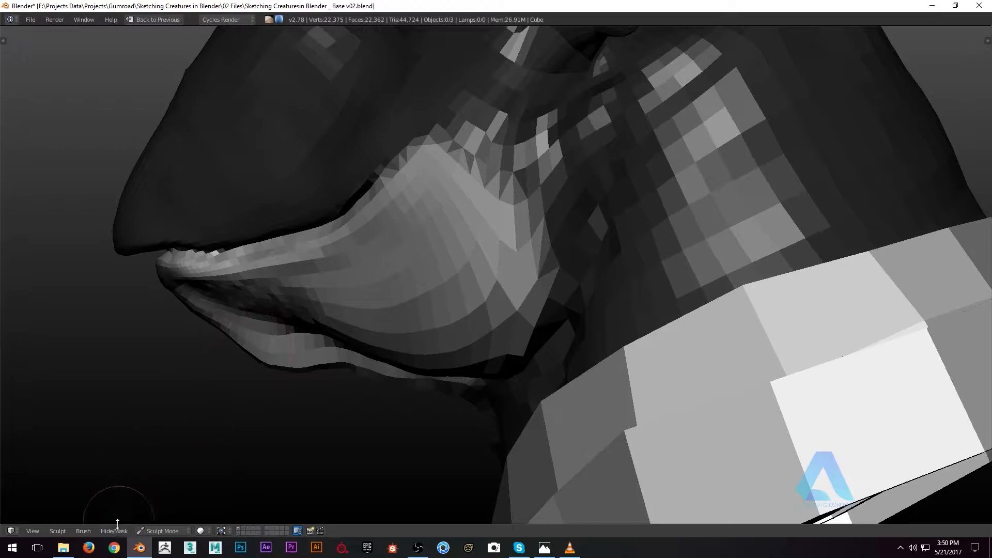
left_click(116, 530)
left_click(119, 504)
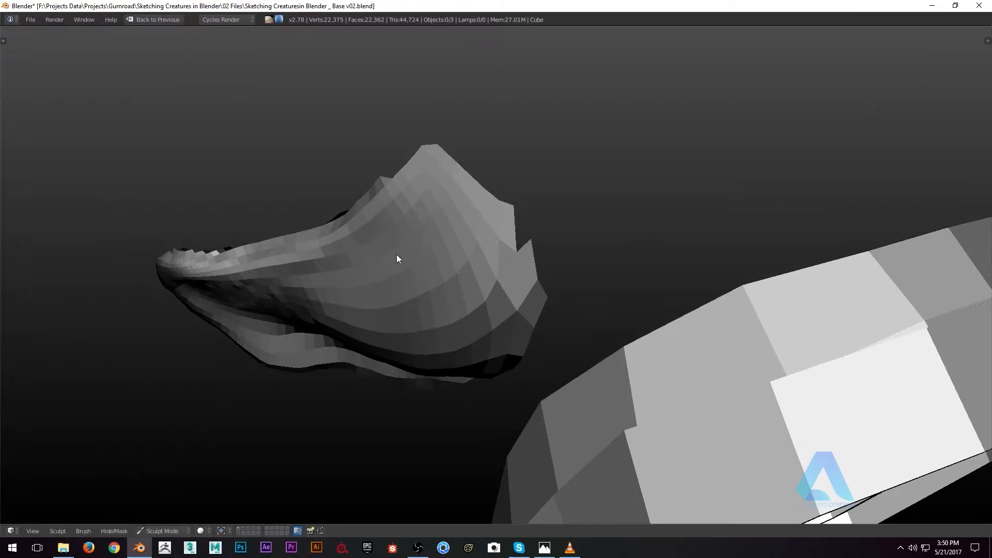
Select the entire visible jaw in Edit Mode and set its rotation pivot near the rear upper corner.
key("Tab")
key("a")
key("a")
key("a")
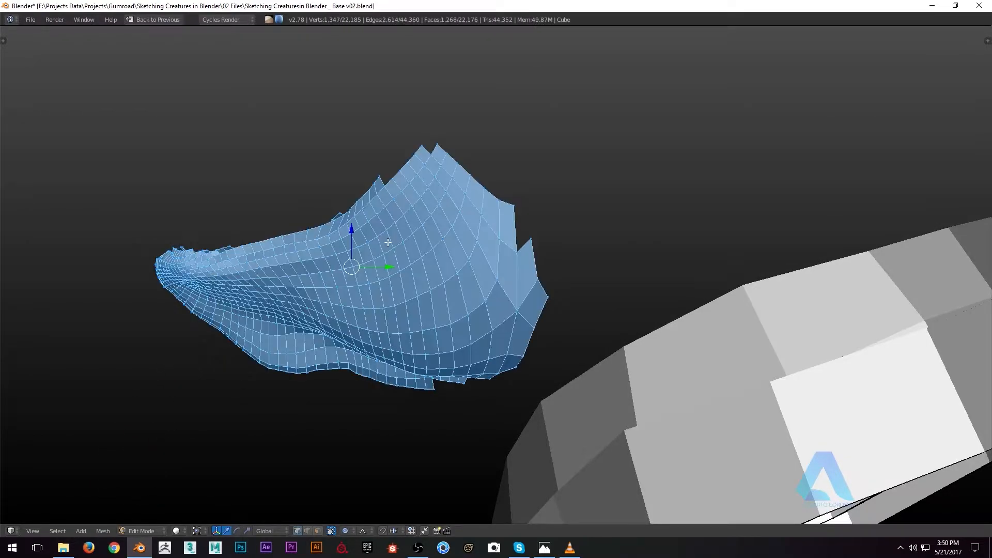
key("KP_5")
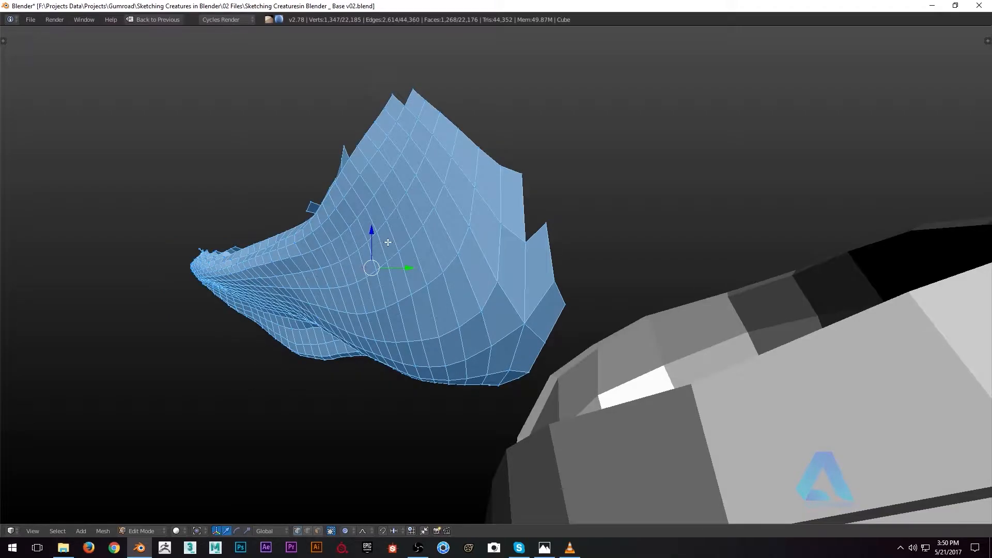
key("KP_5")
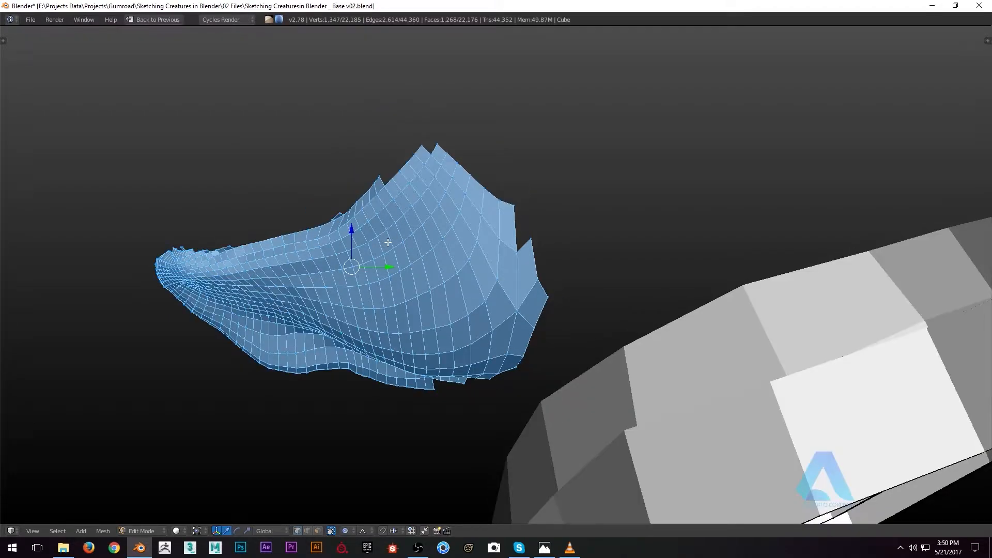
key("z")
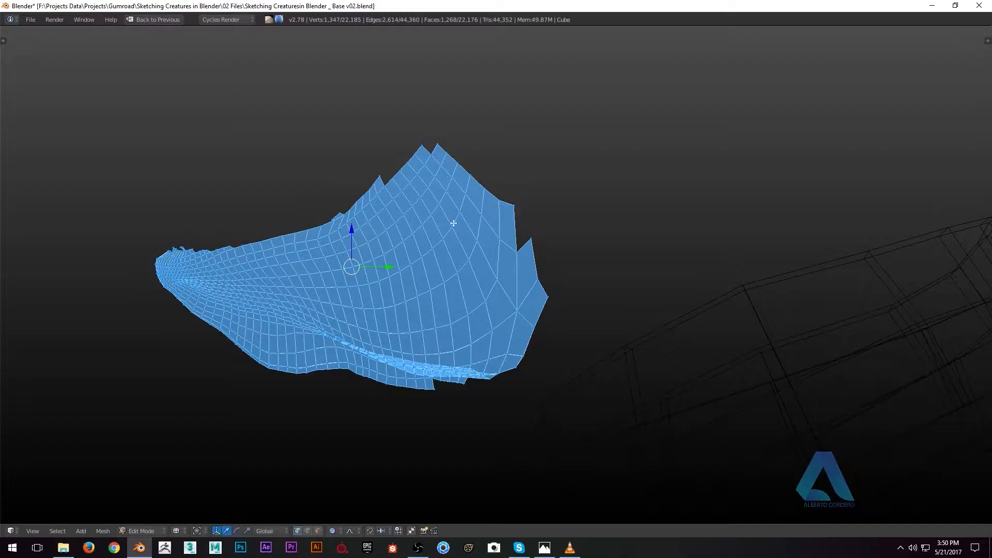
key("z")
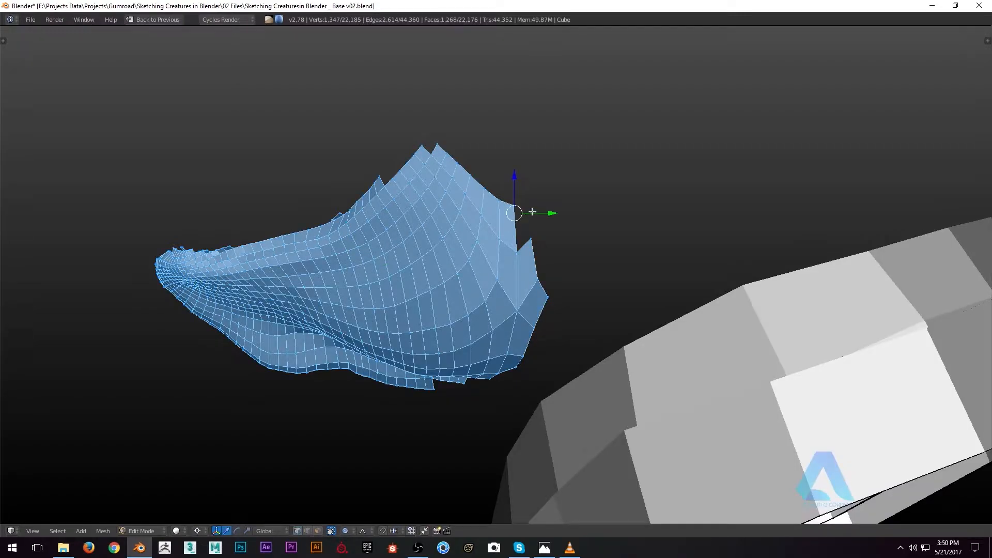
key("r")
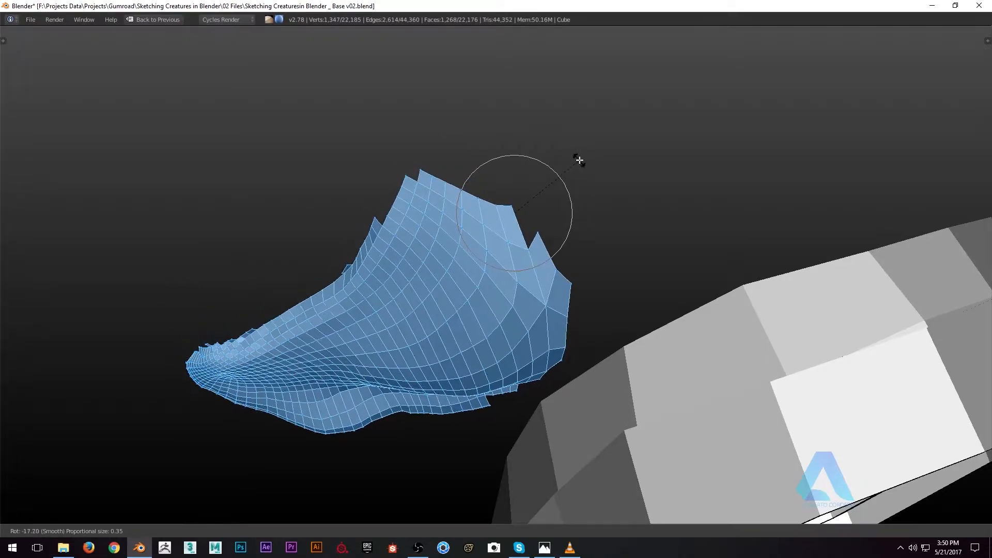
scroll(579, 160, "up", 1)
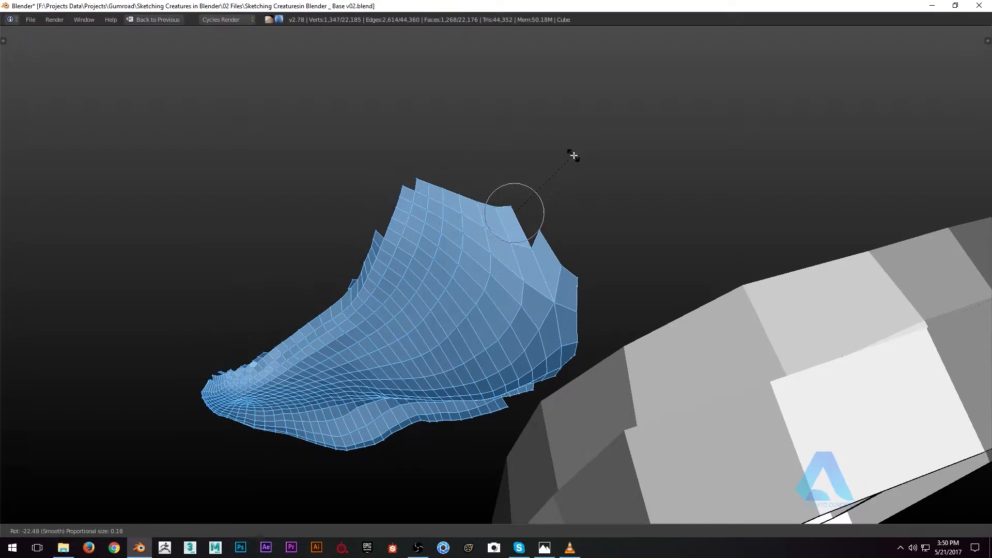
key("z")
left_click(577, 155)
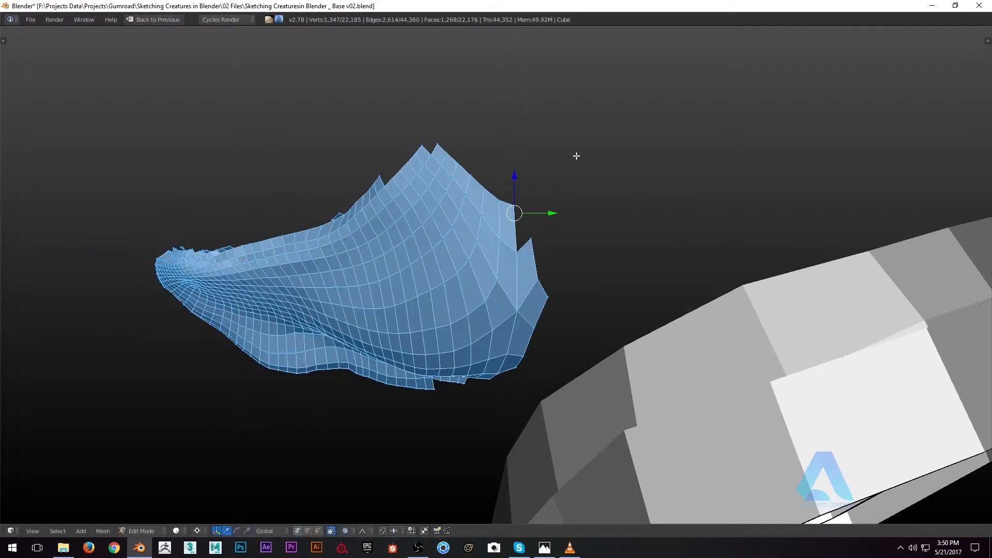
Rotate the lower jaw downward about the pivot to open the mouth, and return to Object Mode to show the whole head.
key("r")
left_click(563, 192)
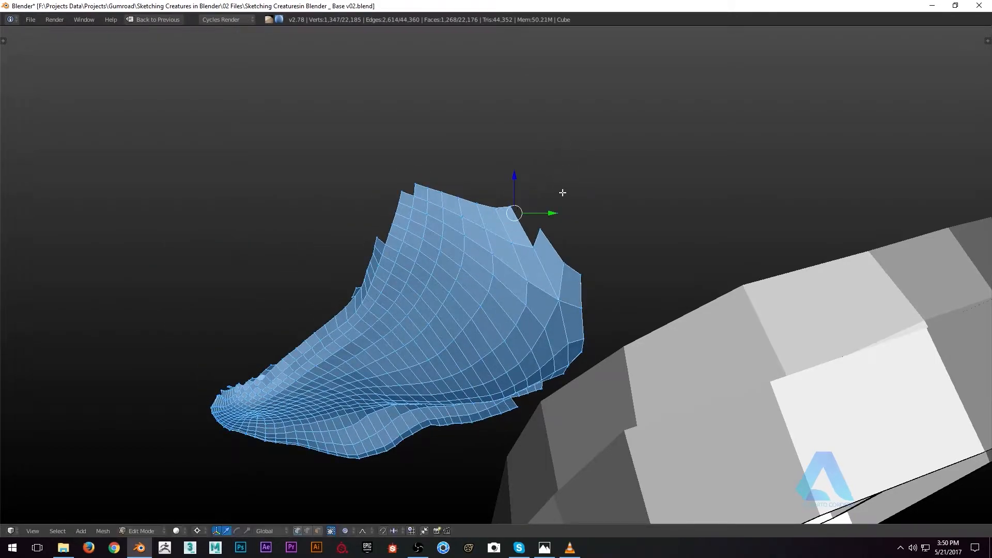
key("z")
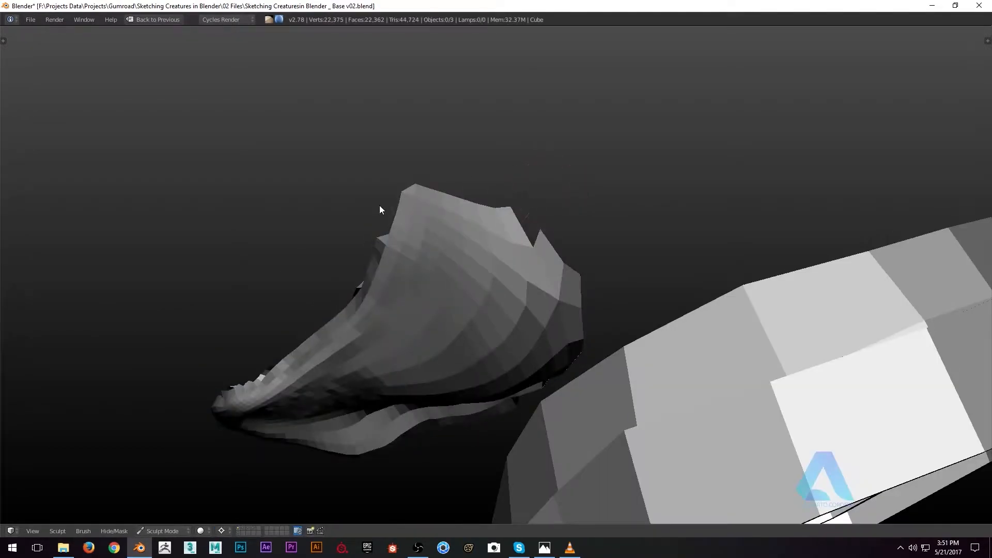
mouse_move(379, 206)
middle_mouse_down()
mouse_move(461, 230)
mouse_move(387, 227)
mouse_move(260, 377)
middle_mouse_up()
left_click(162, 531)
left_click(168, 515)
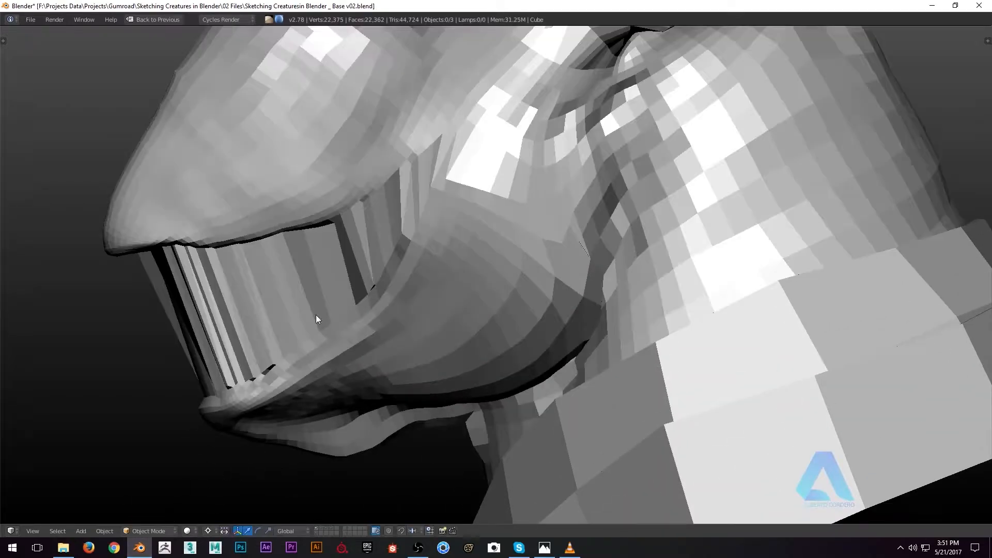
middle_click_drag(316, 319, 338, 280)
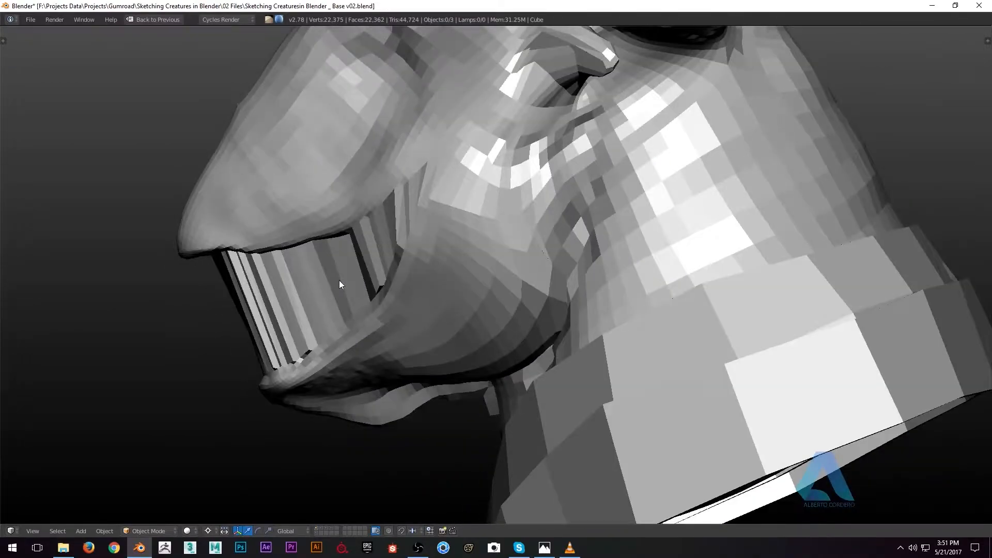
key("Tab")
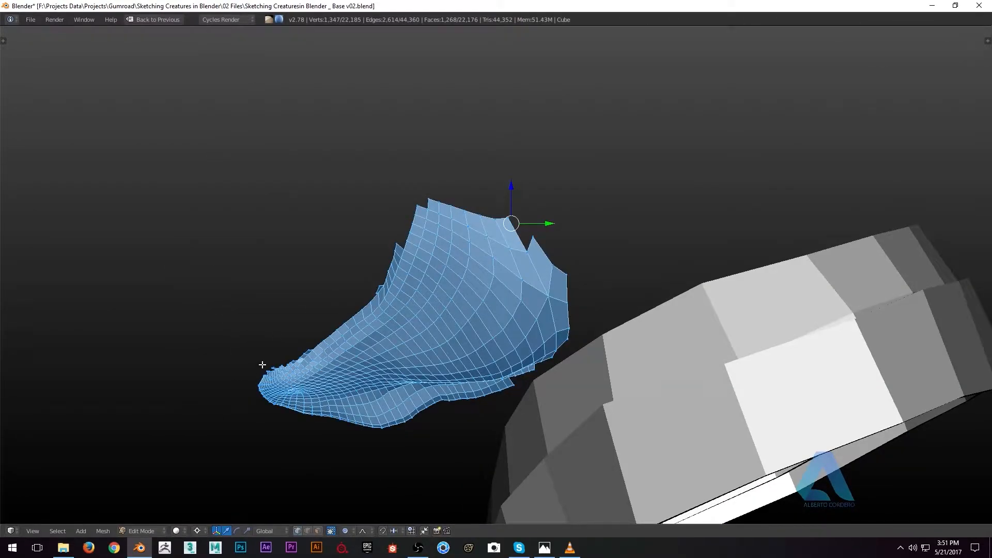
key("alt+h")
key("ctrl+z")
key("Tab")
In Sculpt Mode, show all hidden geometry and invert the mask so that it covers the lower jaw.
left_click(163, 528)
left_click(169, 491)
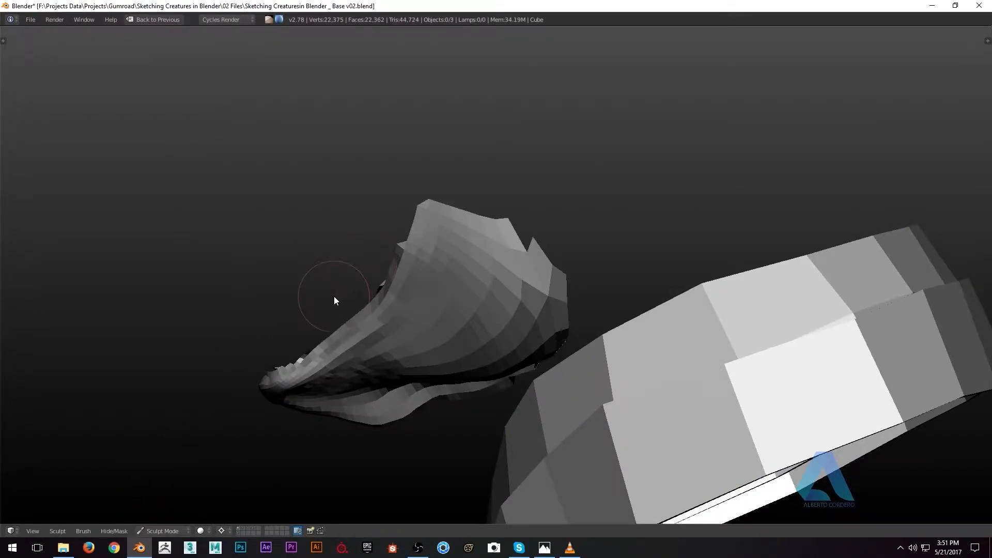
mouse_move(340, 283)
middle_mouse_down()
mouse_move(399, 296)
mouse_move(351, 287)
middle_mouse_up()
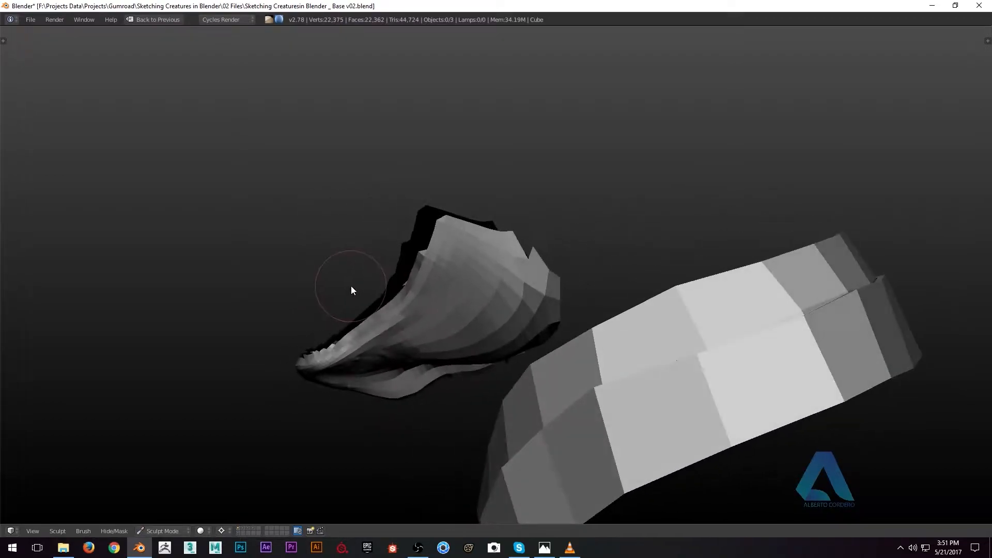
key("alt+h")
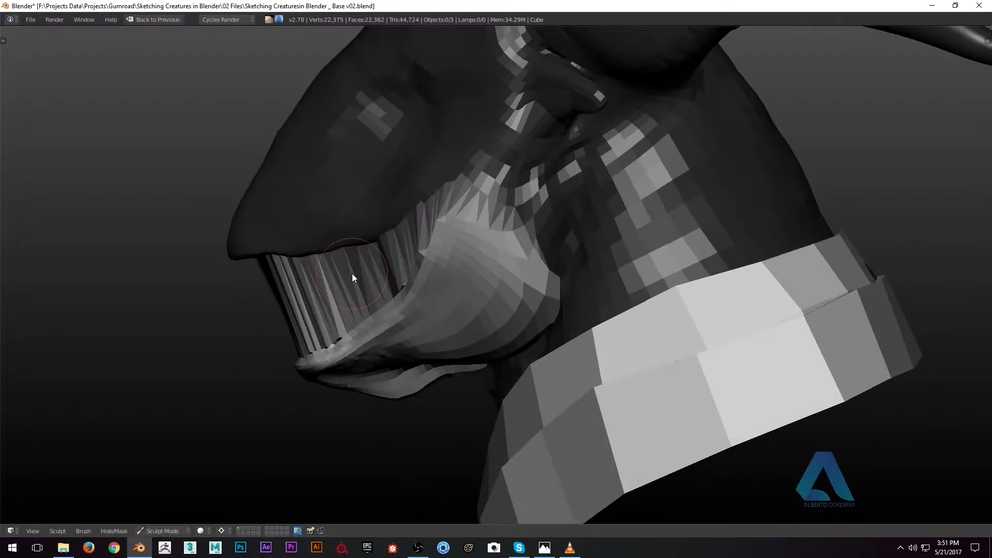
key("ctrl+i")
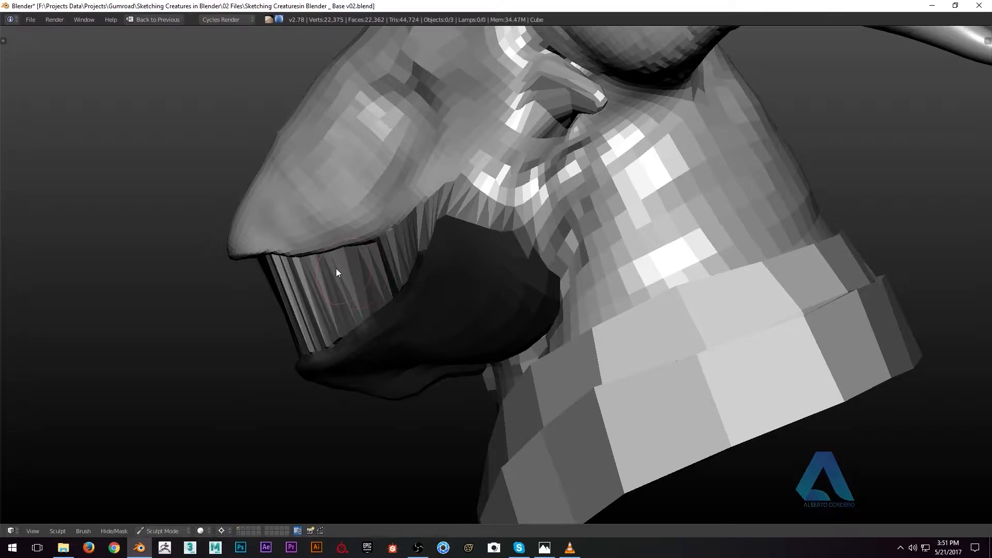
Hide the masked lower jaw to expose the upper lip and the mouth opening.
scroll(335, 268, "up", 2)
middle_click_drag(328, 246, 388, 184)
left_click(114, 531)
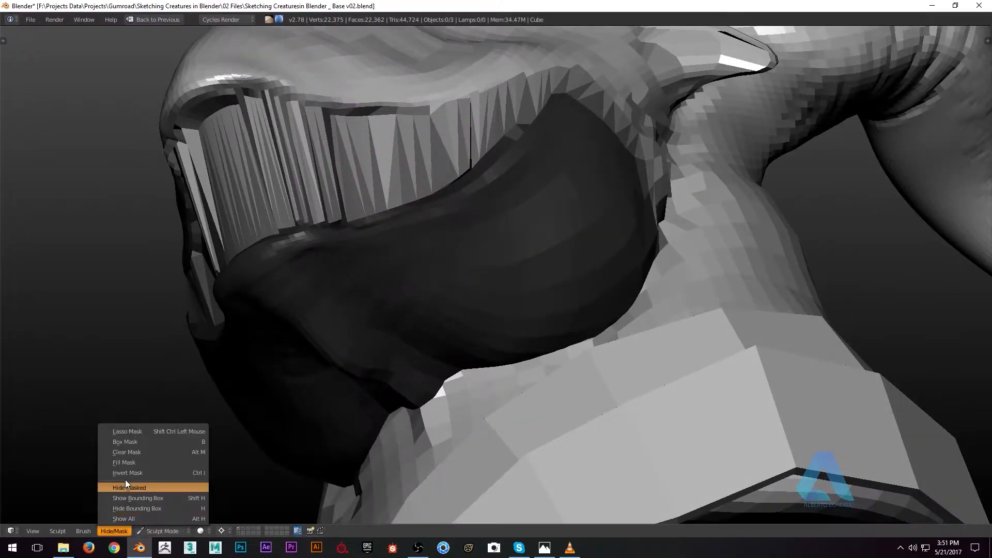
left_click(125, 479)
middle_click_drag(446, 210, 385, 327)
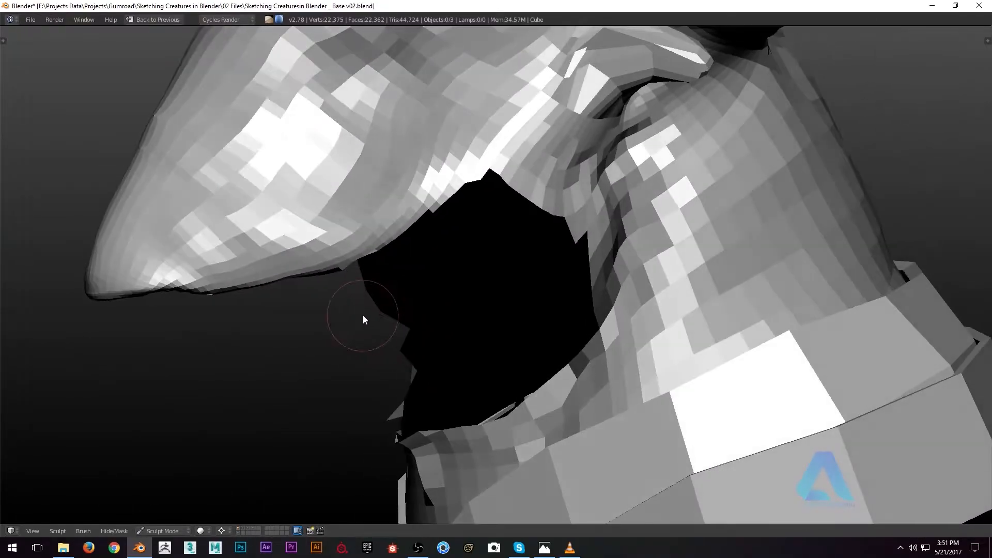
Enlarge the sculpt brush and smooth the upper lip and cheek along the border of the hidden jaw.
key("f")
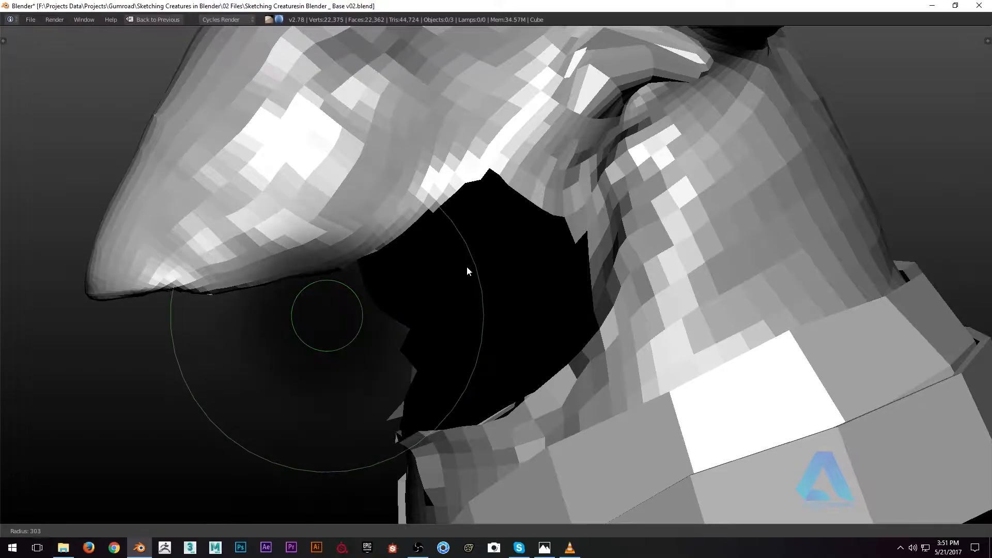
left_click(408, 283)
mouse_move(408, 284)
middle_mouse_down()
mouse_move(325, 237)
mouse_move(331, 256)
middle_mouse_up()
mouse_move(299, 213)
middle_mouse_down()
mouse_move(272, 189)
mouse_move(395, 202)
middle_mouse_up()
mouse_move(395, 201)
left_mouse_down()
mouse_move(418, 217)
mouse_move(284, 211)
mouse_move(325, 192)
mouse_move(366, 221)
left_mouse_up()
mouse_move(365, 221)
middle_mouse_down()
mouse_move(369, 237)
mouse_move(412, 243)
middle_mouse_up()
mouse_move(469, 215)
middle_mouse_down()
mouse_move(314, 295)
mouse_move(207, 327)
mouse_move(281, 306)
mouse_move(268, 295)
middle_mouse_up()
mouse_move(114, 321)
left_mouse_down("shift")
mouse_move(422, 278)
mouse_move(393, 281)
mouse_move(572, 167)
left_mouse_up("shift")
mouse_move(582, 163)
middle_mouse_down()
mouse_move(627, 153)
mouse_move(618, 123)
mouse_move(604, 120)
middle_mouse_up()
left_click_drag(605, 120, 461, 231, "shift")
Refine the upper lip's lower edge and side with further sculpt strokes from below and from the side.
scroll(393, 308, "down", 4)
middle_click_drag(393, 308, 522, 212)
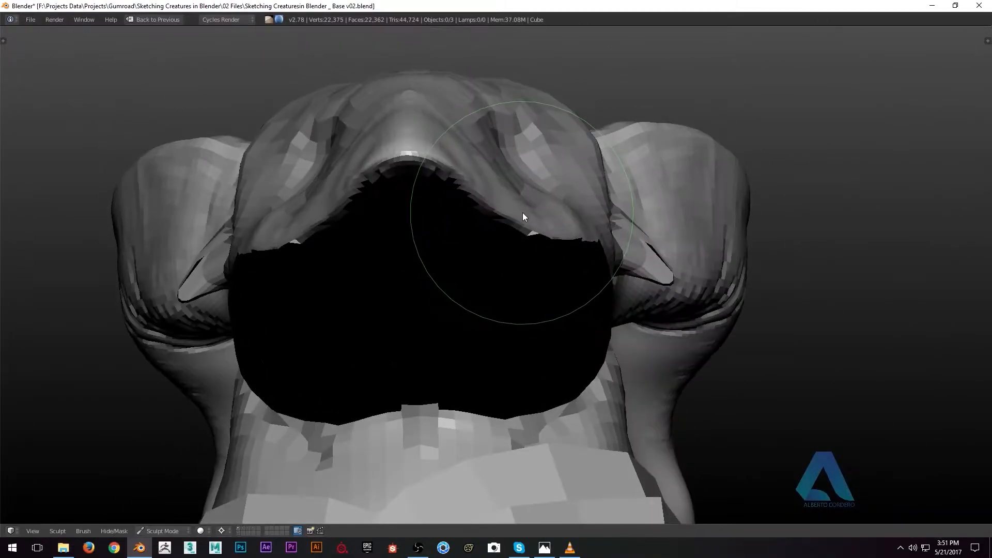
scroll(518, 215, "up", 4)
mouse_move(539, 178)
middle_mouse_down()
mouse_move(549, 146)
mouse_move(520, 210)
middle_mouse_up()
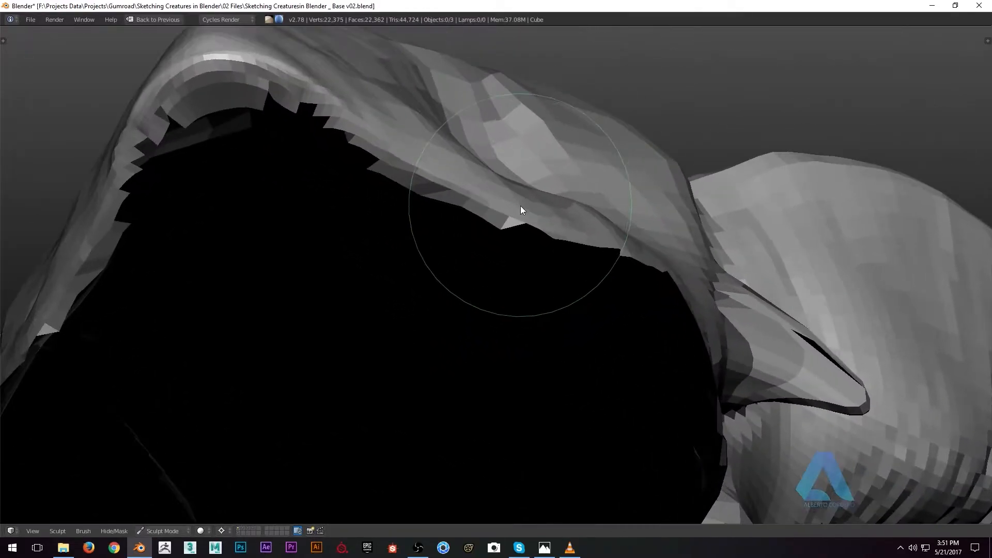
middle_click_drag(466, 183, 438, 184)
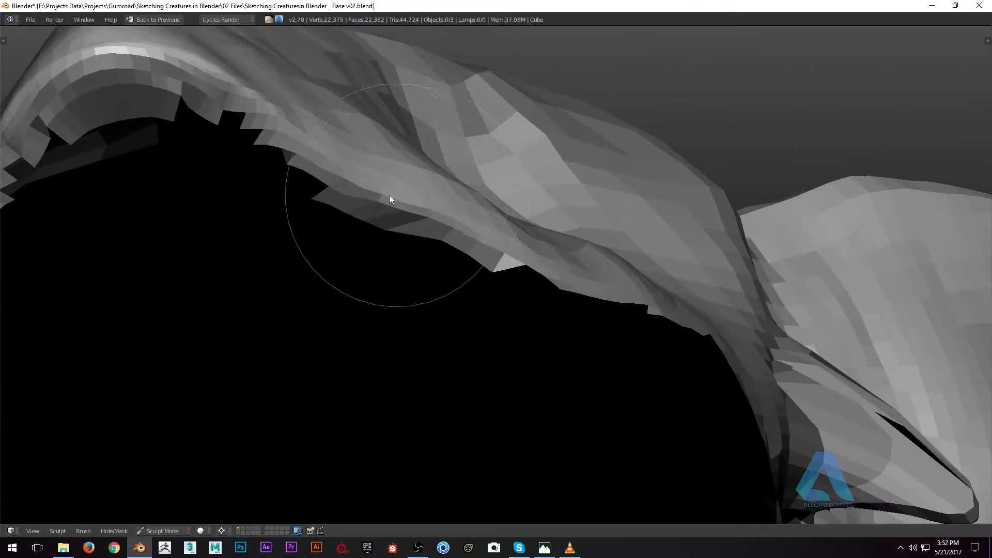
middle_click_drag(469, 224, 500, 237)
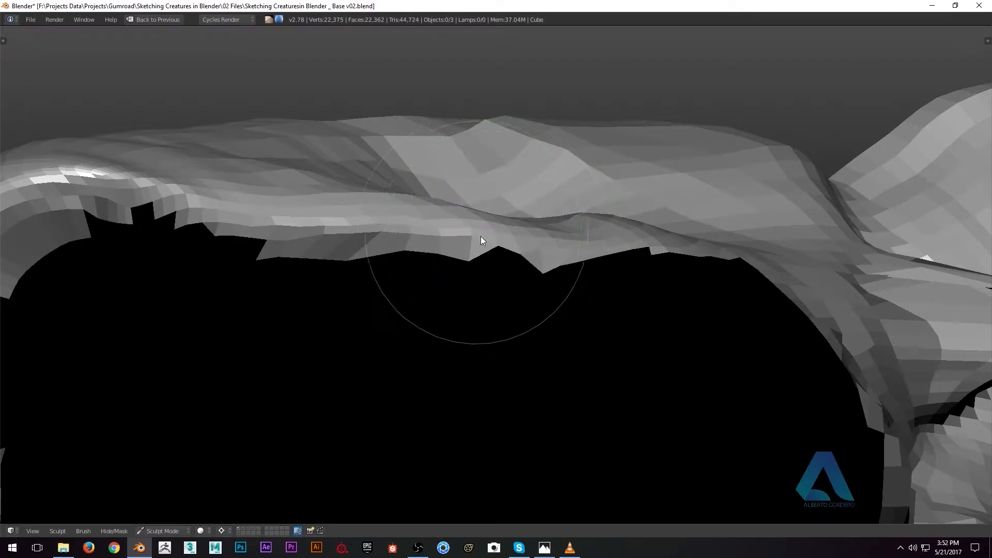
scroll(567, 234, "up", 3)
left_click_drag(587, 272, 589, 229)
mouse_move(589, 229)
middle_mouse_down()
mouse_move(527, 295)
mouse_move(420, 327)
mouse_move(320, 409)
mouse_move(296, 444)
middle_mouse_up()
middle_click_drag(327, 414, 512, 443)
mouse_move(592, 402)
middle_mouse_down()
mouse_move(451, 390)
mouse_move(468, 316)
mouse_move(524, 275)
mouse_move(590, 283)
mouse_move(458, 289)
middle_mouse_up()
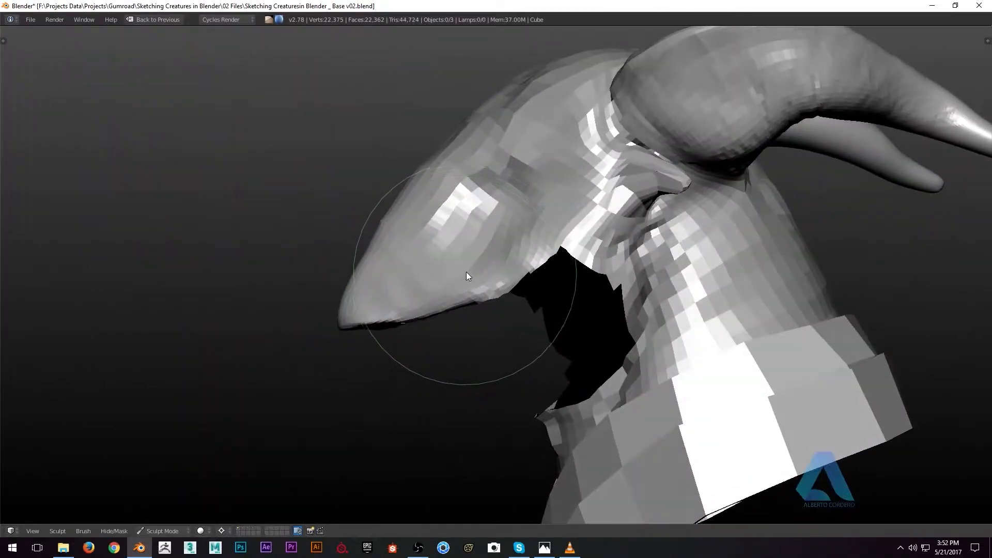
left_click_drag(467, 274, 482, 266)
Show the hidden jaw again and check the stretched mouth faces in wireframe before restoring solid shading.
mouse_move(491, 285)
middle_mouse_down()
mouse_move(455, 228)
mouse_move(485, 180)
mouse_move(561, 196)
mouse_move(478, 195)
mouse_move(461, 210)
middle_mouse_up()
key("z")
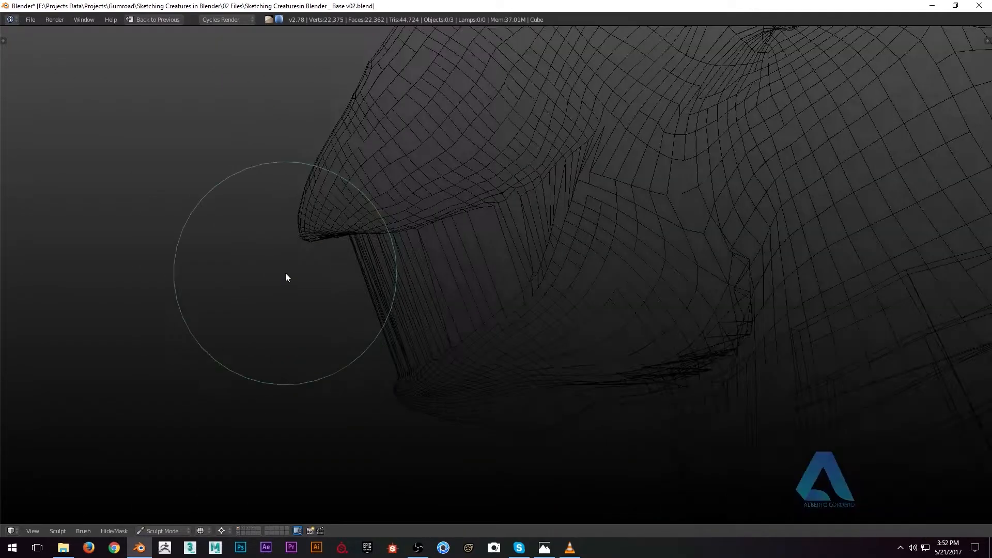
mouse_move(501, 280)
middle_mouse_down()
mouse_move(401, 306)
mouse_move(344, 347)
middle_mouse_up()
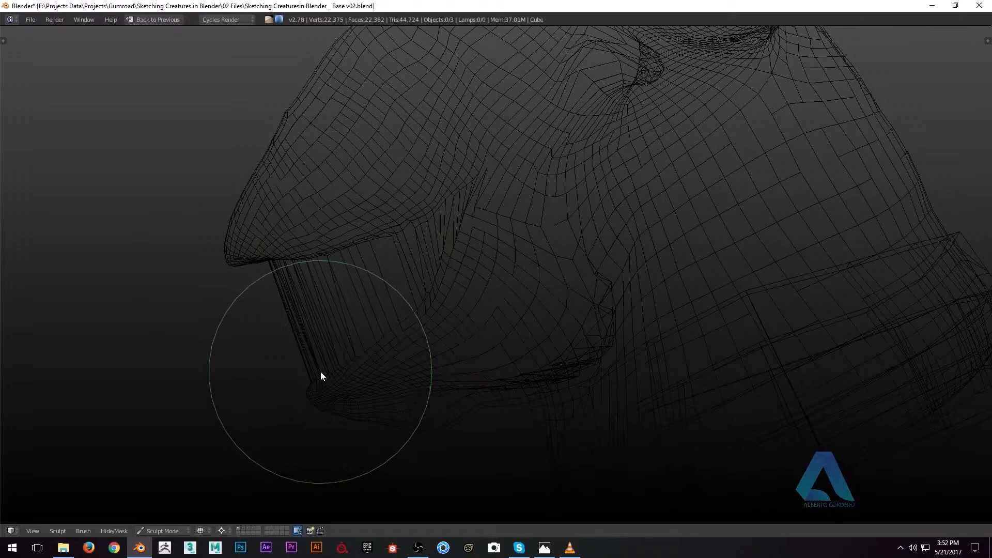
key("z")
middle_click_drag(352, 307, 369, 257, "shift")
Enter Edit Mode with face selection, pick a stretched face in the mouth opening, and display the mesh as wireframe.
key("ctrl+Tab")
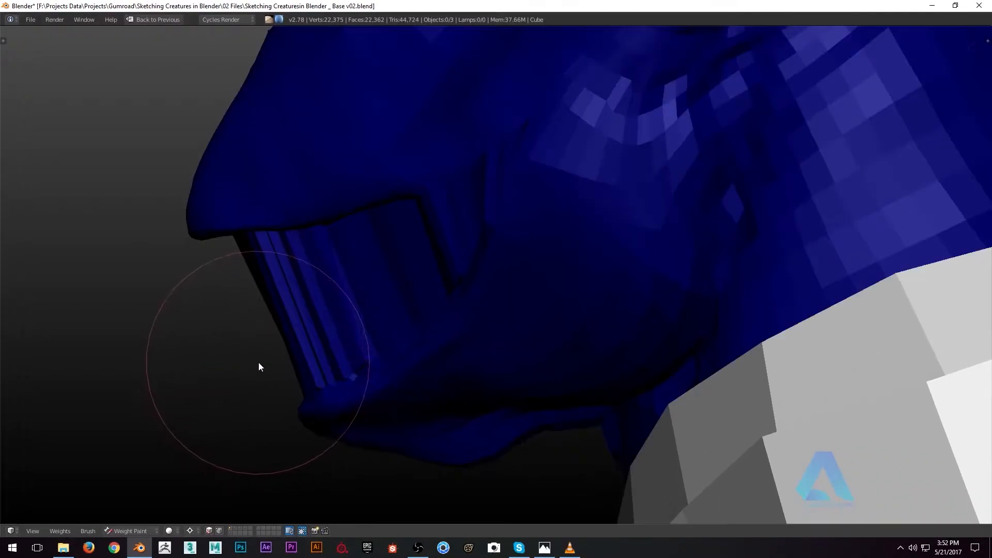
key("ctrl+Tab")
key("Tab")
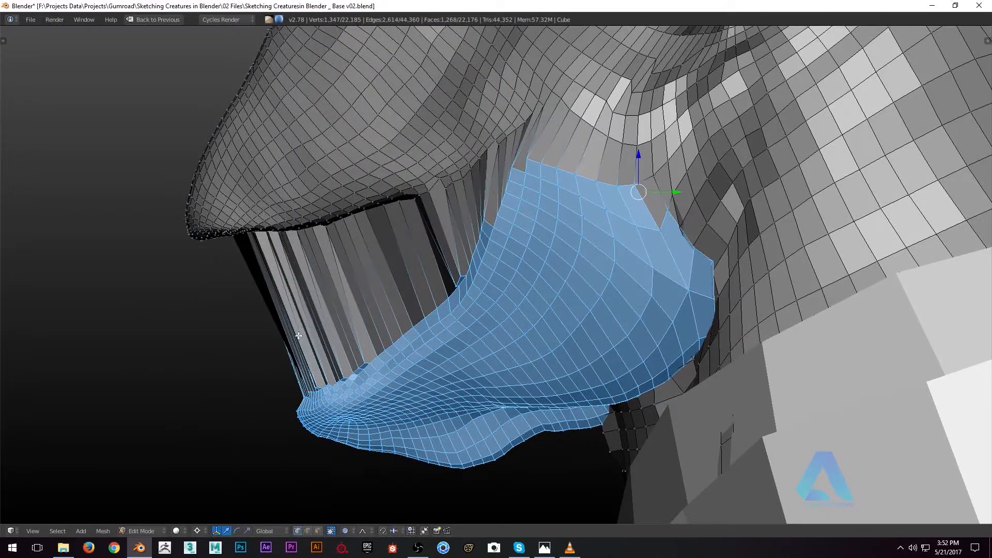
key("ctrl+Tab")
left_click(255, 354)
right_click(300, 320)
key("z")
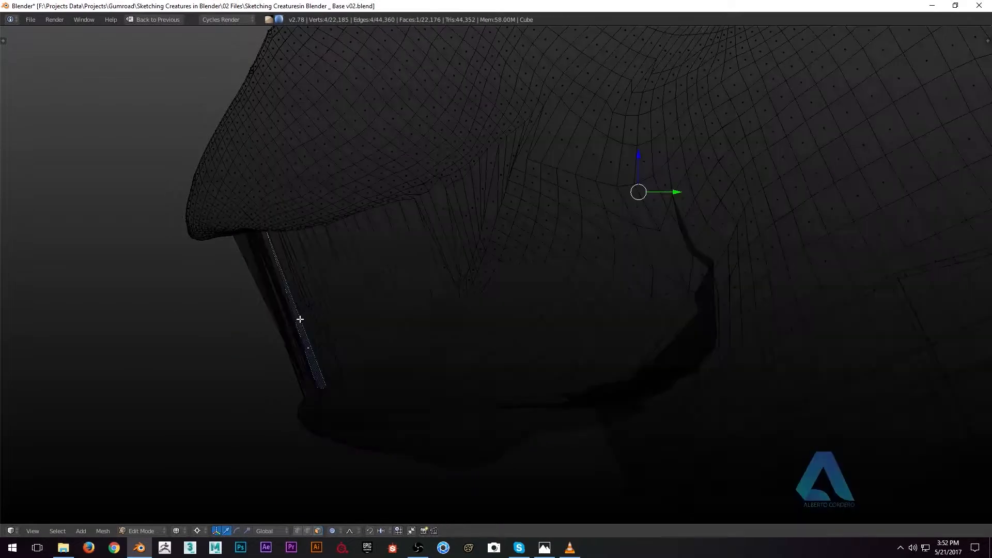
Clear the selection and circle-select the stretched faces spanning the gap between the upper and lower lips.
key("a")
key("a")
key("a")
key("c")
mouse_move(391, 275)
left_mouse_down()
mouse_move(239, 283)
mouse_move(320, 272)
mouse_move(358, 310)
mouse_move(270, 356)
mouse_move(440, 224)
left_mouse_up()
left_click_drag(418, 265, 466, 201)
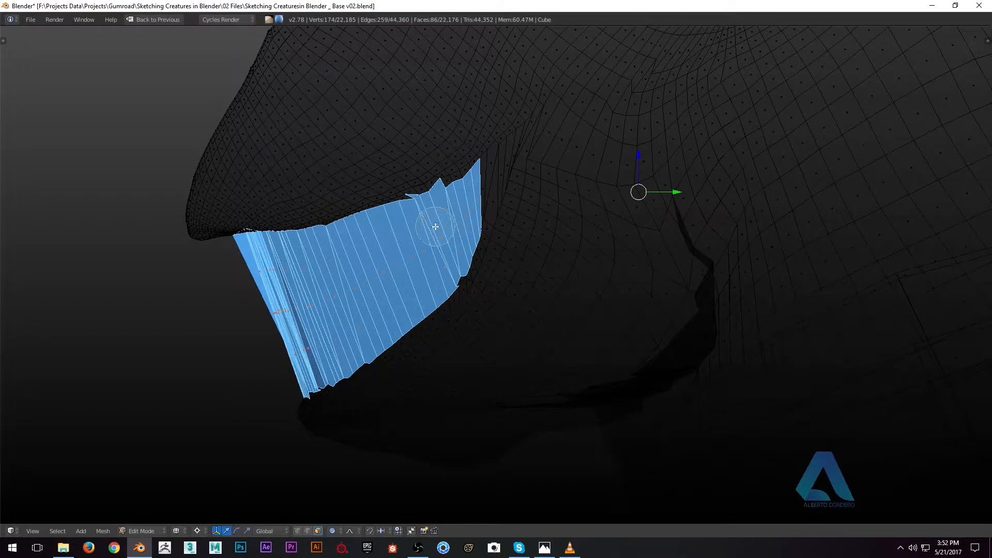
scroll(439, 208, "up", 3)
middle_click_drag(469, 189, 444, 224, "shift")
key("f")
key("ctrl+z")
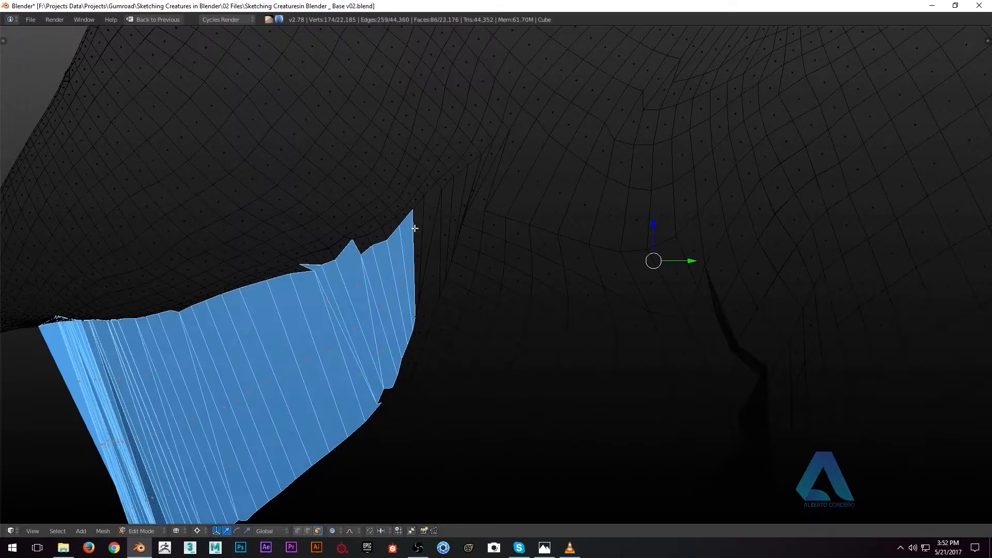
key("f")
key("ctrl+z")
Add the remaining stretched faces near the mouth corner to the selection and delete all the selected faces.
key("c")
mouse_move(430, 214)
left_mouse_down()
mouse_move(421, 237)
mouse_move(437, 239)
mouse_move(470, 184)
mouse_move(421, 283)
left_mouse_up()
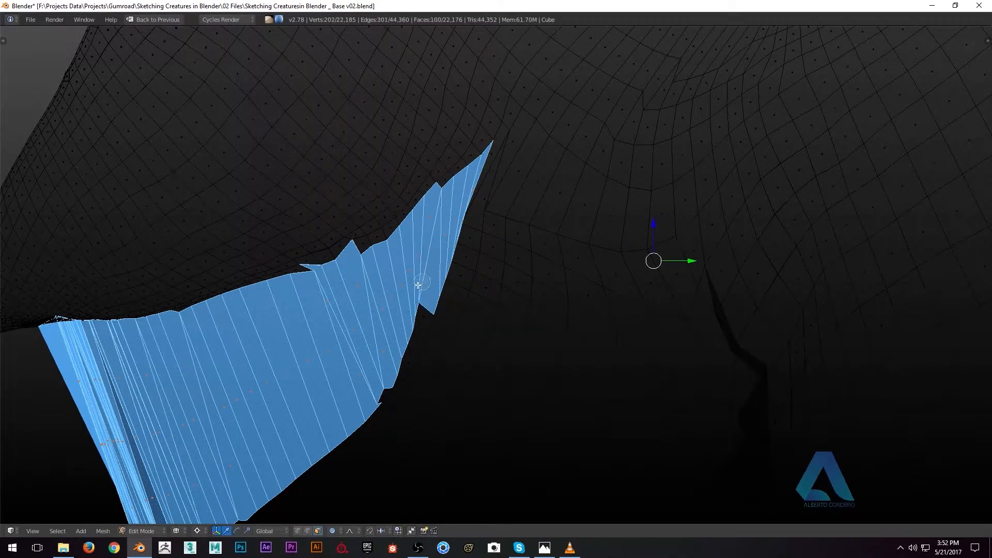
key("Escape")
left_click_drag(374, 386, 376, 393)
middle_click_drag(246, 346, 357, 226, "shift")
key("x")
left_click(331, 282)
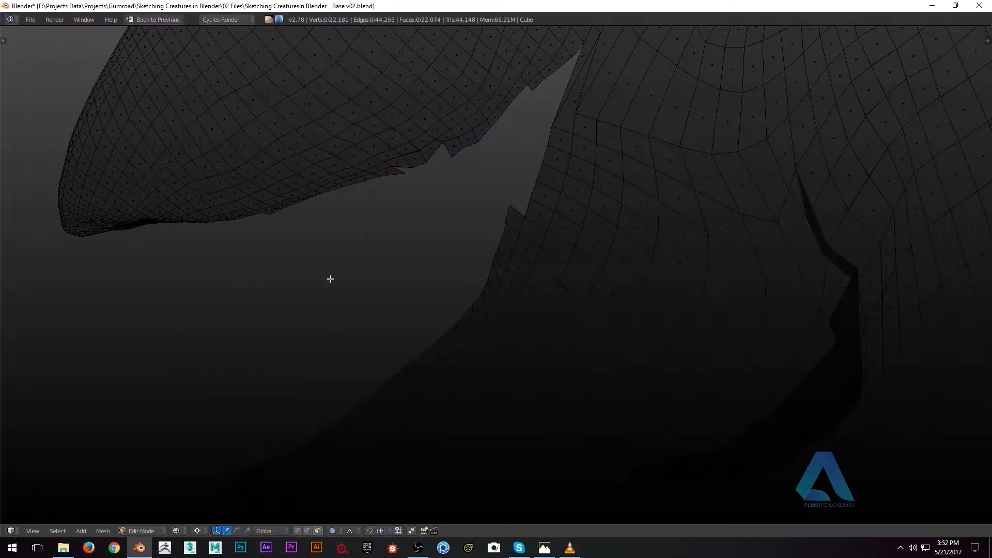
Restore solid shading and switch to vertex selection for cleaning up the lower lip's border.
key("z")
scroll(401, 231, "down", 5)
key("ctrl+Tab")
left_click(463, 206)
scroll(463, 205, "up", 6)
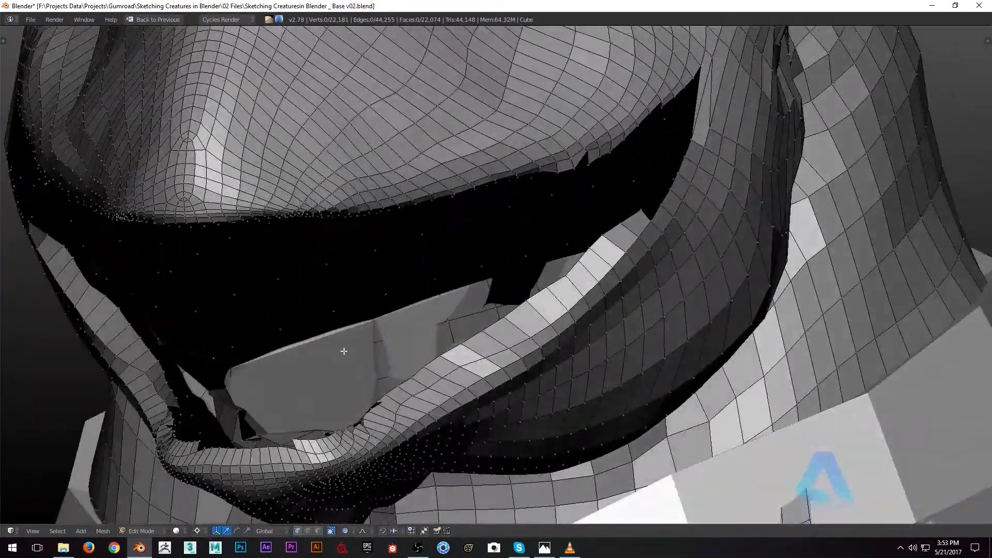
middle_click_drag(344, 351, 355, 250)
middle_click_drag(311, 300, 357, 262)
scroll(339, 263, "up", 2)
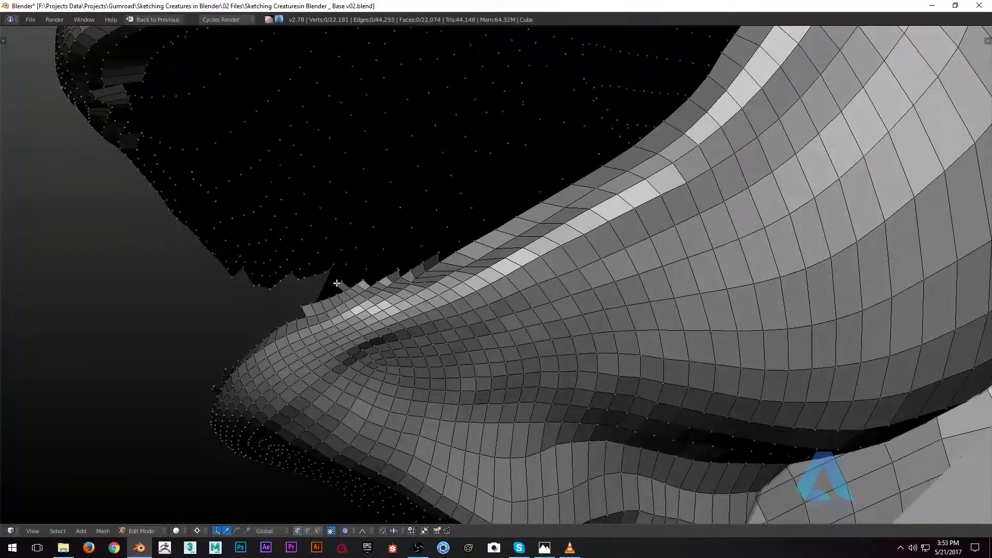
Select the jagged border vertices at the front of the lower lip and delete them.
right_click(327, 300, "alt")
right_click(353, 285, "shift")
mouse_move(367, 274)
middle_mouse_down()
mouse_move(361, 283)
mouse_move(348, 242)
mouse_move(368, 294)
middle_mouse_up()
key("x")
left_click(379, 259)
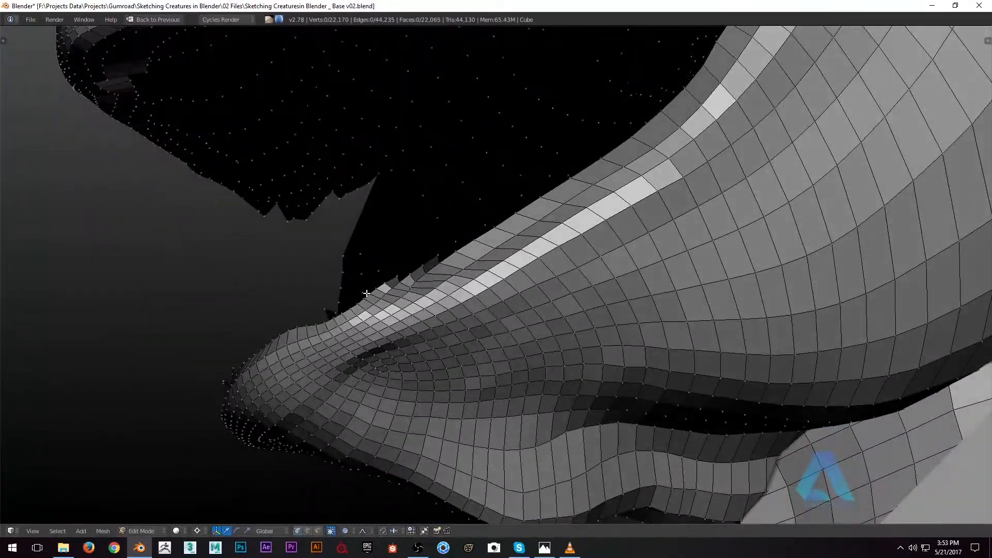
Delete the remaining ragged border loops along the lower lip's edge.
right_click(365, 296, "alt+shift")
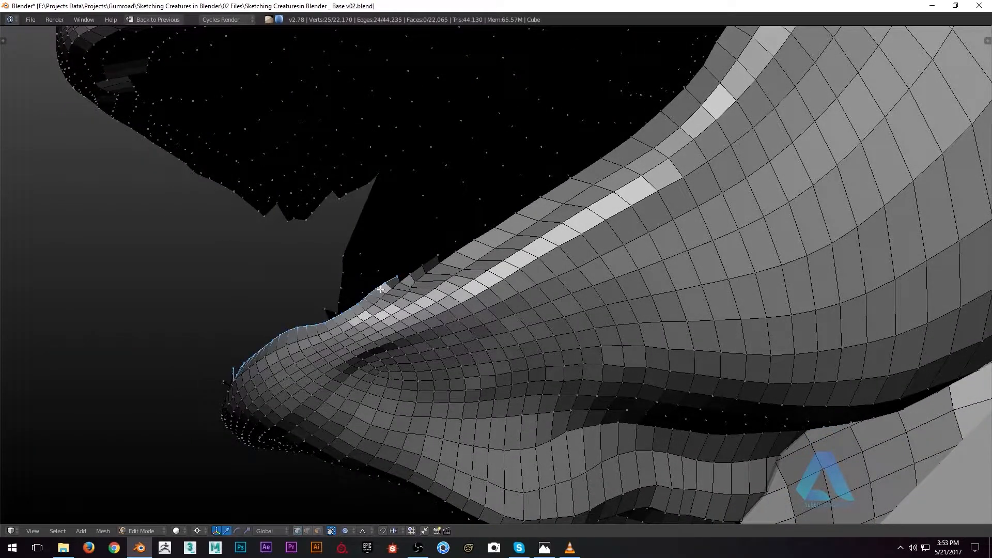
key("x")
left_click(381, 290)
middle_click_drag(381, 290, 373, 214)
right_click(415, 270, "alt")
key("x")
left_click(426, 272)
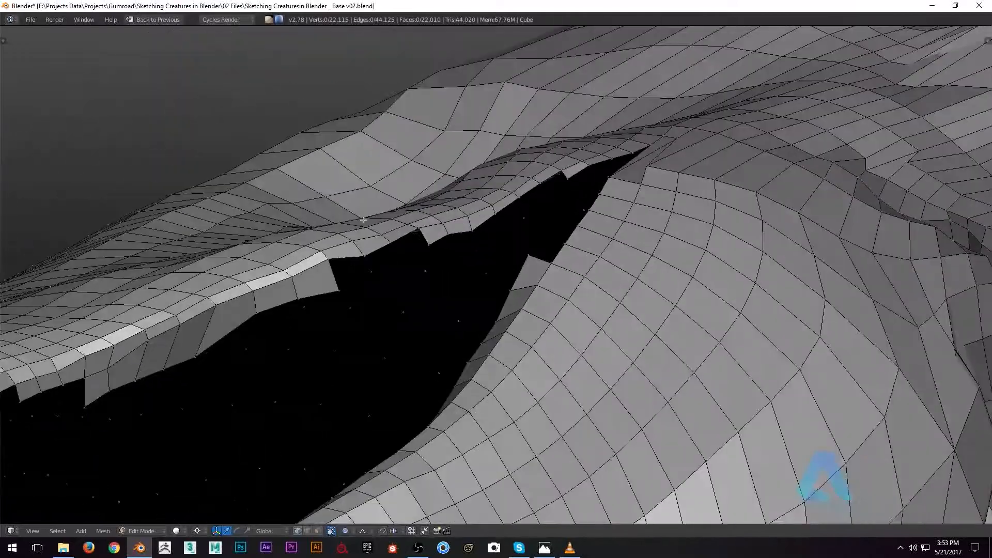
Fill the notch in the upper lip's edge with new faces and merge the adjoining vertices.
right_click(336, 263)
key("f")
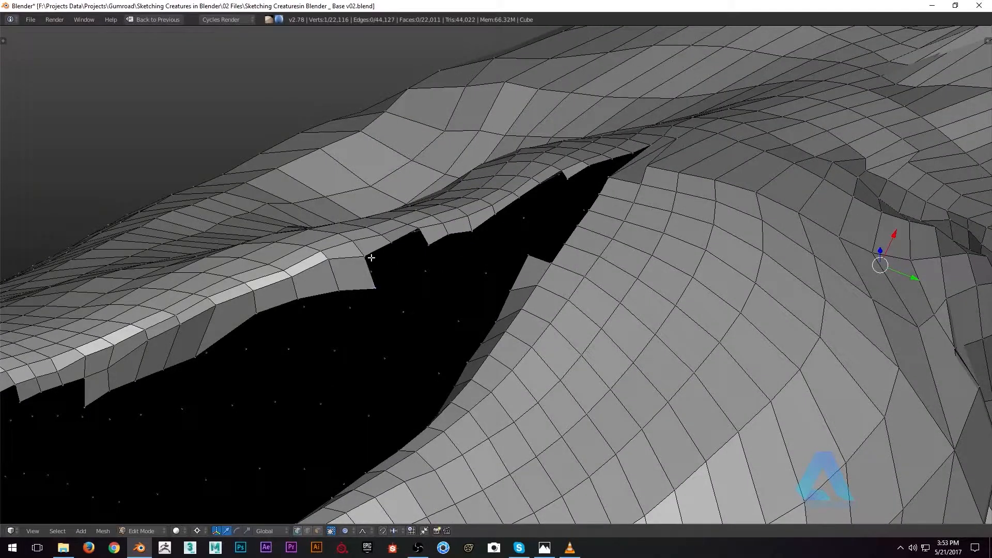
key("g")
left_click(392, 237)
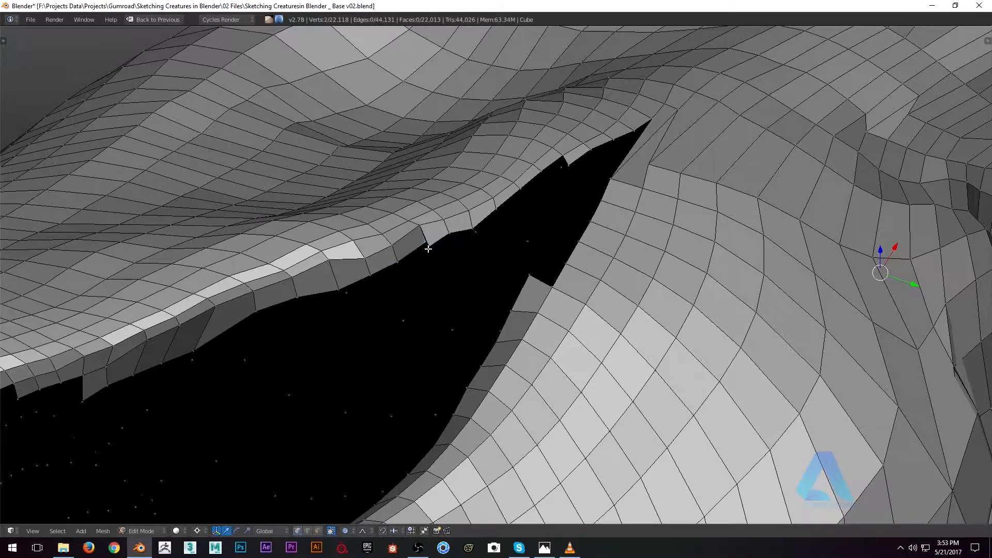
key("alt+m")
left_click(434, 244)
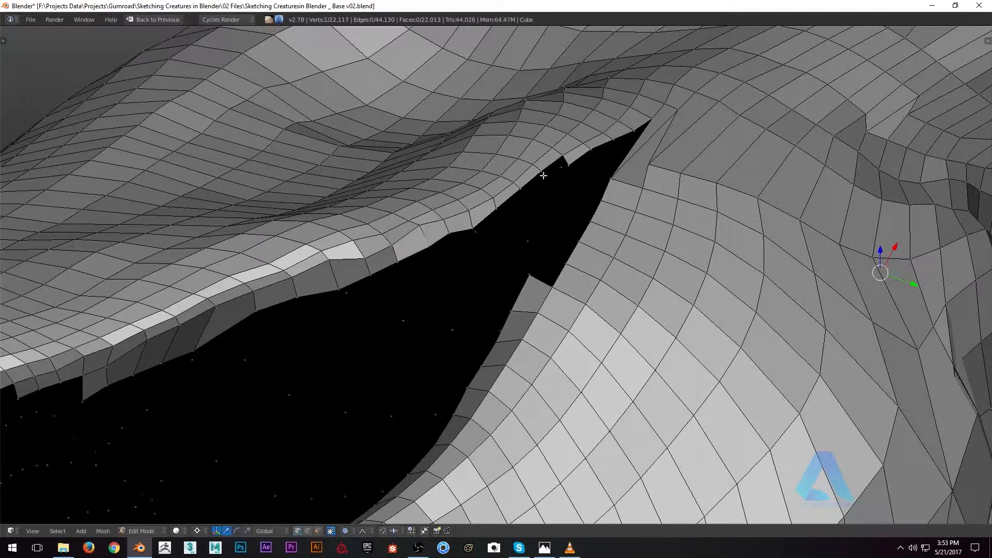
Select the ragged border loop at the front of the upper lip and delete its vertices.
scroll(466, 240, "down", 2)
middle_click_drag(466, 240, 542, 264, "shift")
scroll(543, 264, "down", 1)
middle_click_drag(370, 310, 424, 232)
middle_click_drag(423, 232, 470, 279, "shift")
scroll(361, 222, "up", 2)
right_click(250, 255, "alt")
key("x")
left_click(265, 255)
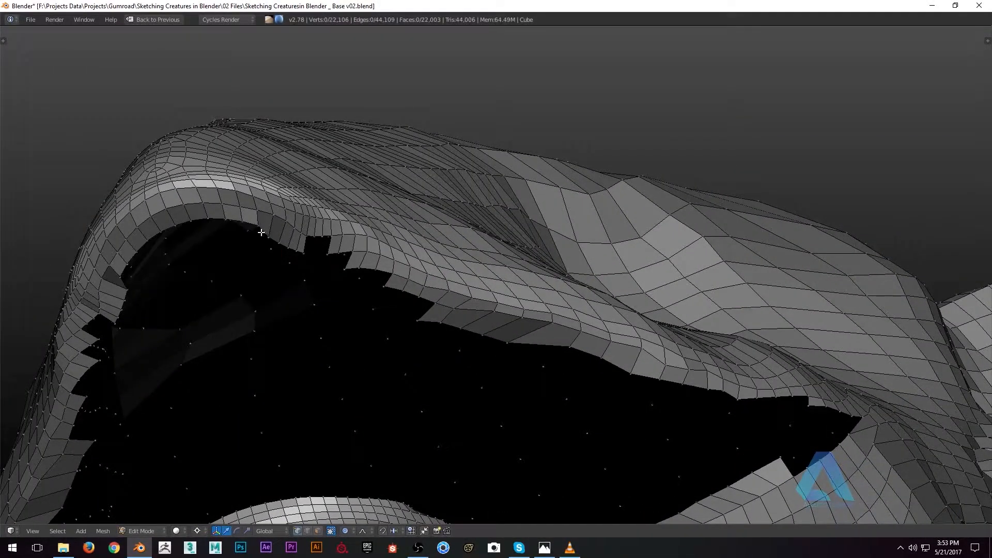
Delete the next uneven border loop beneath the tip of the upper lip.
right_click(280, 243, "alt")
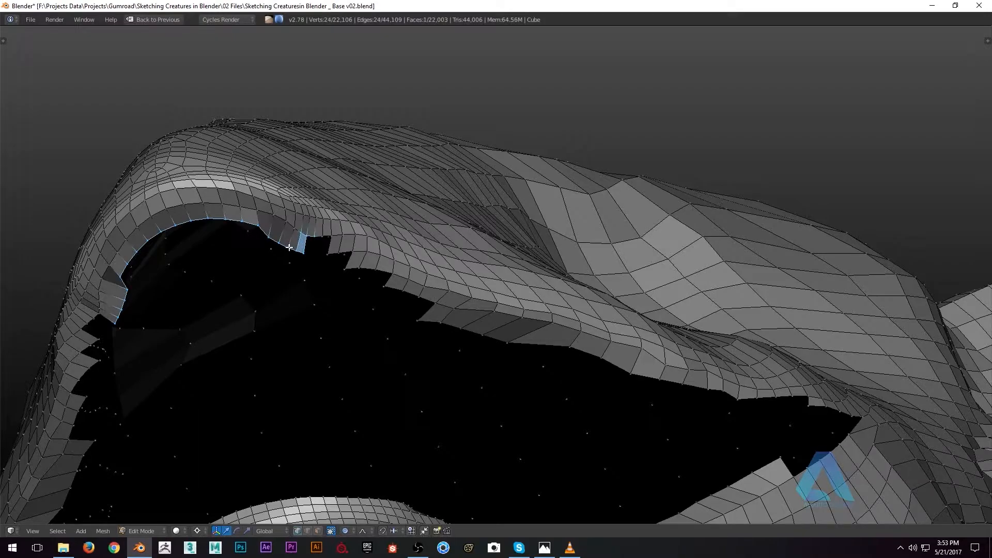
key("x")
left_click(302, 249)
middle_click_drag(303, 249, 558, 266)
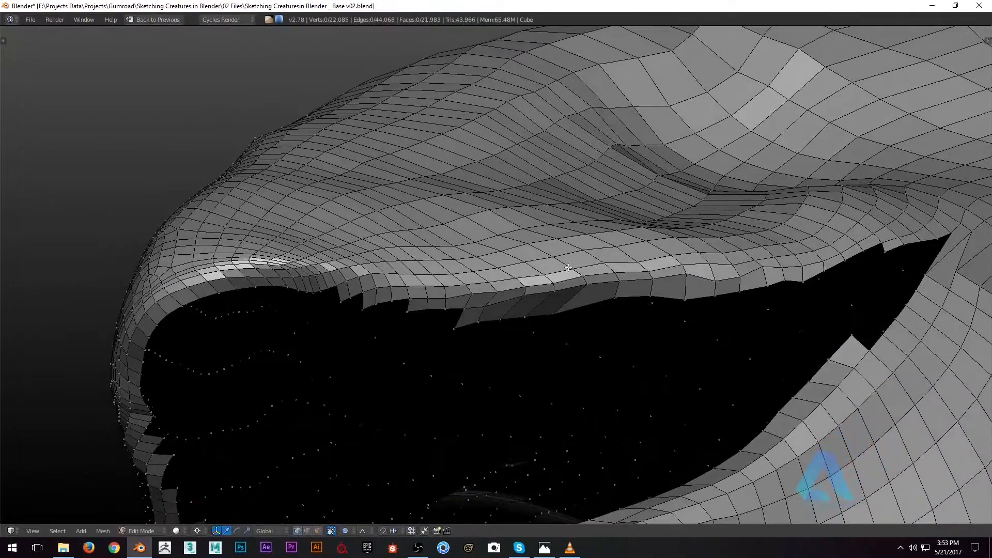
Select the border loops at the mouth corner and along the lower lip, and check the opening in Object Mode.
right_click(625, 298, "alt")
middle_click_drag(602, 299, 578, 240)
right_click(657, 159, "alt")
middle_click_drag(656, 155, 666, 179)
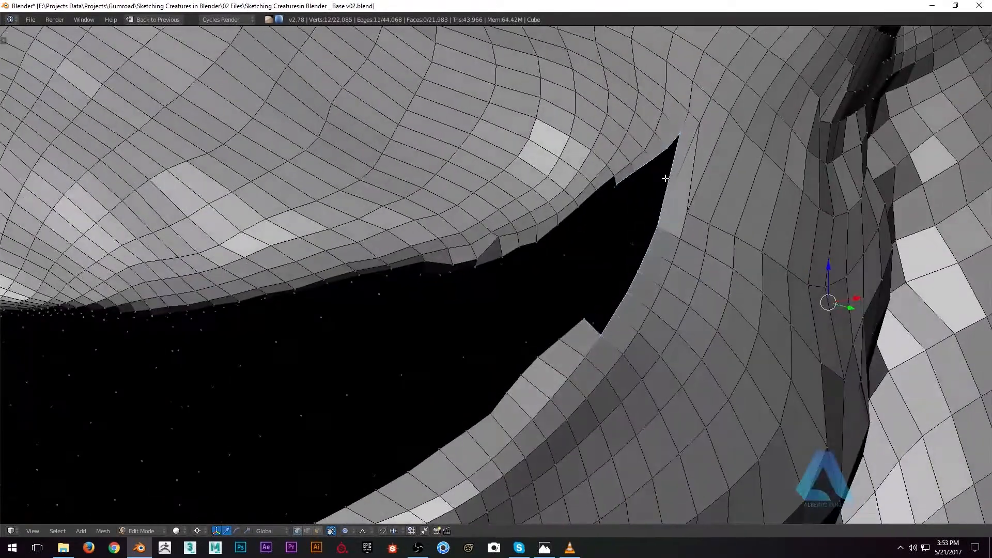
right_click(598, 331)
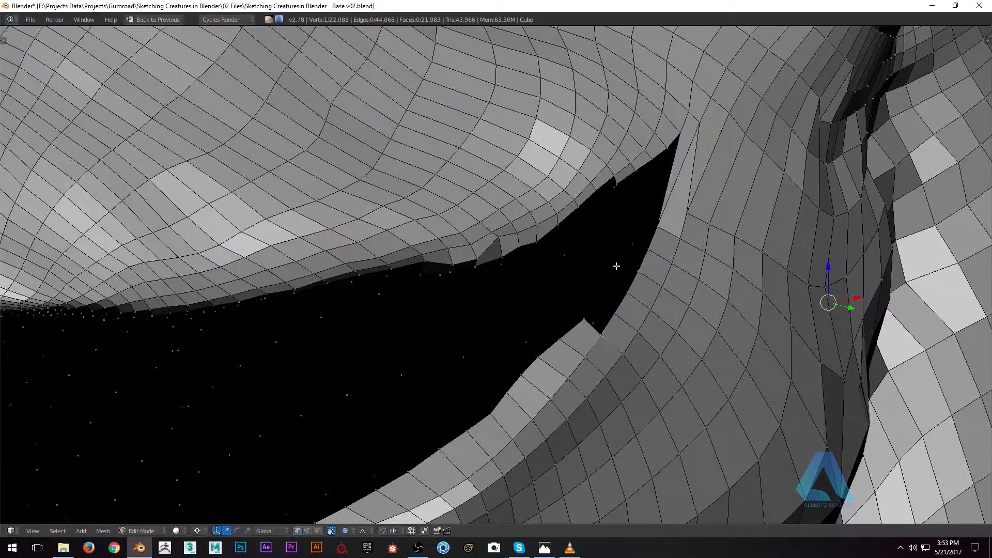
scroll(582, 282, "down", 5)
middle_click_drag(489, 299, 526, 281)
right_click(505, 299, "alt")
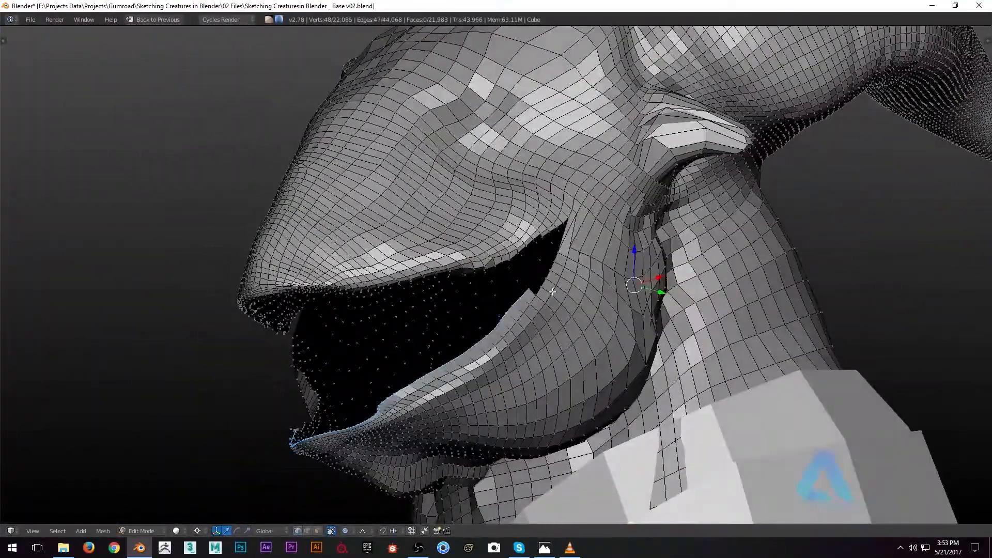
key("Tab")
scroll(572, 253, "down", 4)
middle_click_drag(572, 253, 507, 270)
scroll(506, 270, "up", 6)
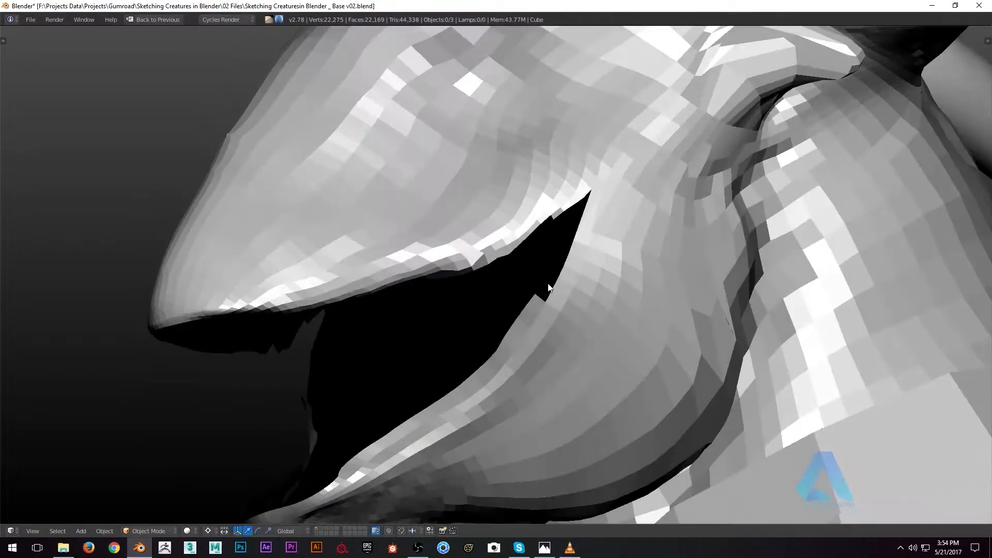
Extrude the border loop around the mouth opening and scale it inward with smooth proportional editing at size 0.03.
key("Tab")
right_click(531, 300, "alt")
middle_click_drag(491, 308, 554, 202)
key("e")
right_click(527, 231)
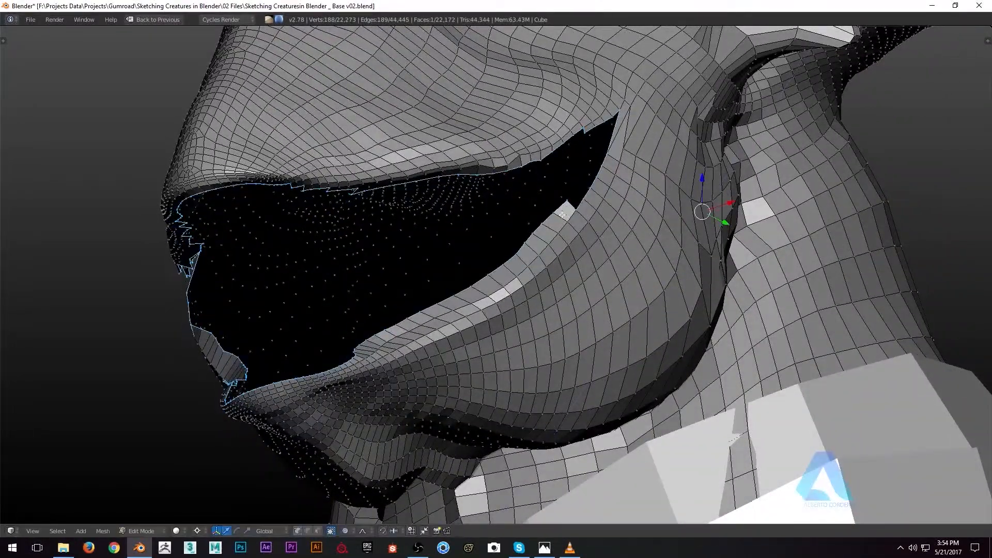
key("s")
right_click(585, 218)
key("s")
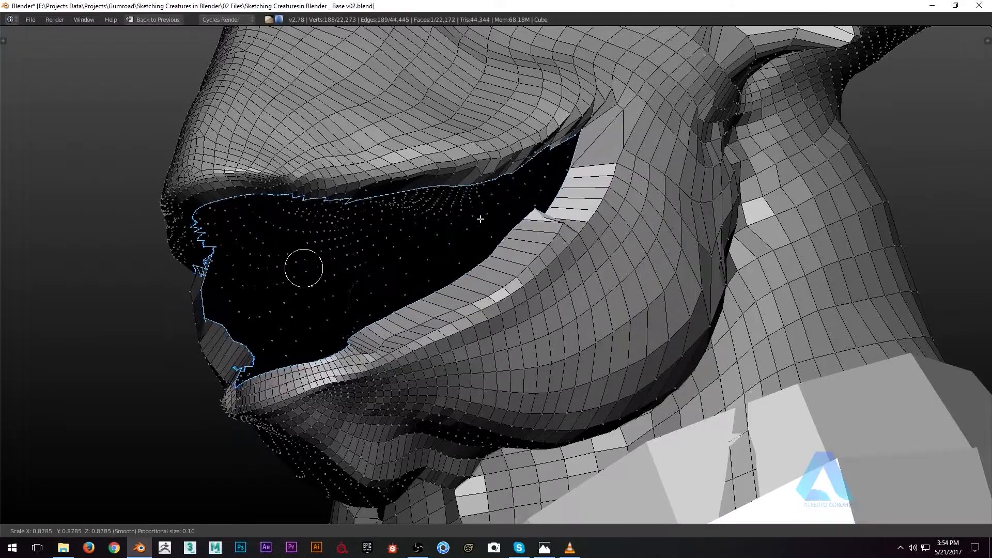
scroll(480, 219, "up", 13)
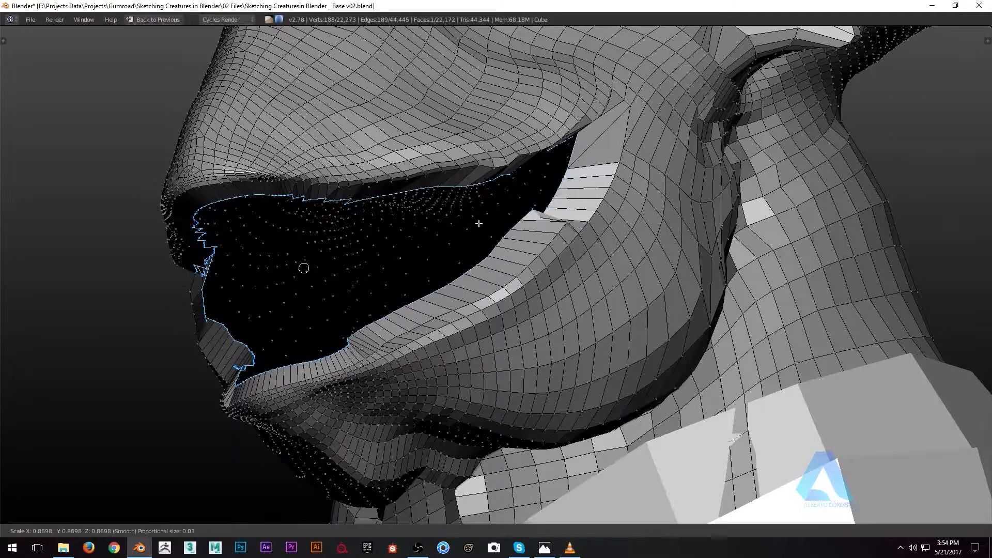
left_click(465, 236)
middle_click_drag(465, 237, 564, 273)
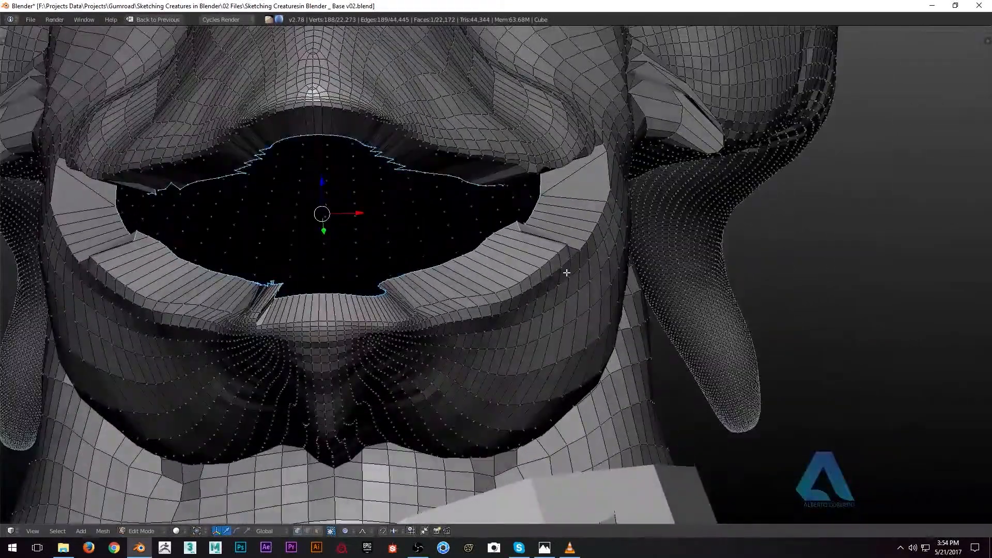
Scale the extruded mouth loop along the global Z axis to about 1.18.
key("s")
key("z")
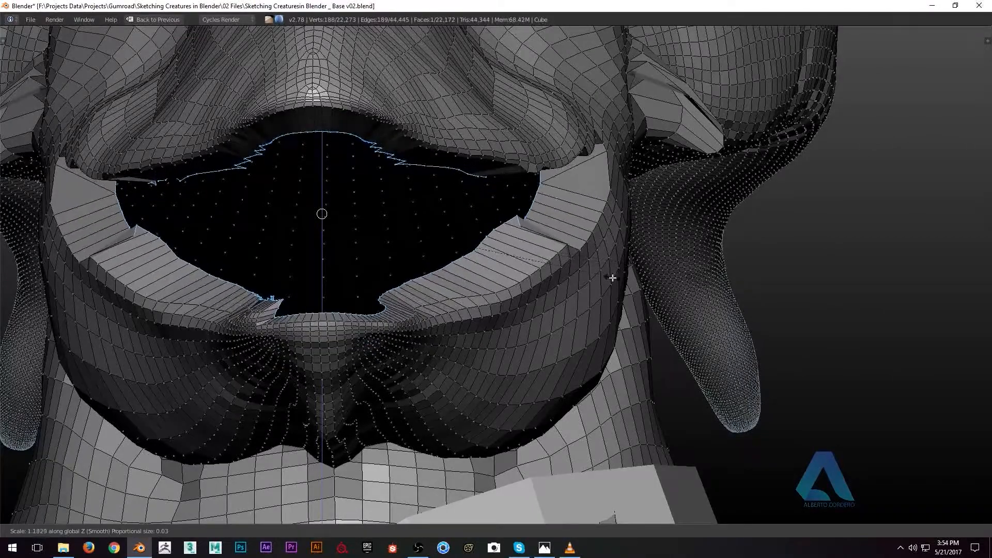
left_click(612, 278)
Try to close the mouth opening with Grid Fill.
middle_click_drag(389, 250, 409, 239)
key("w")
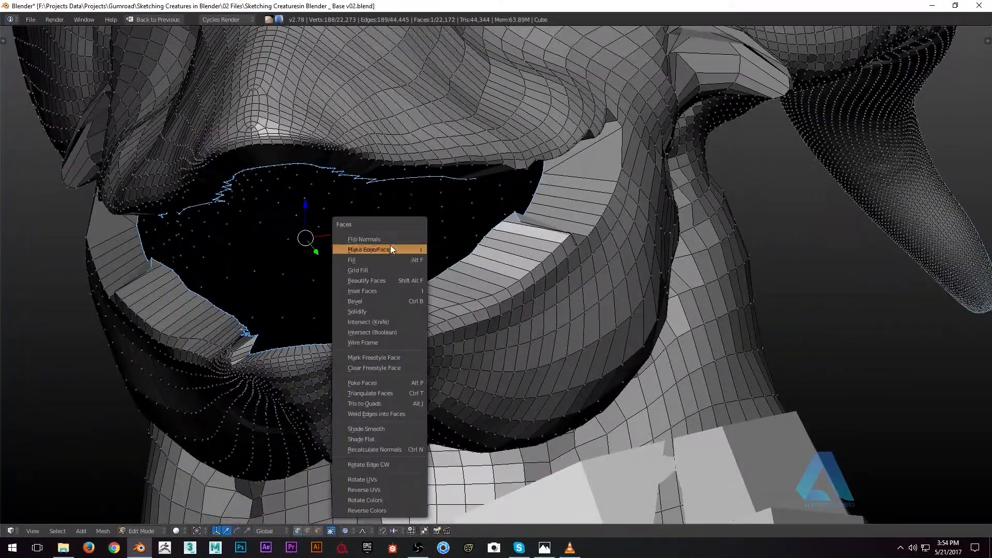
left_click(365, 267)
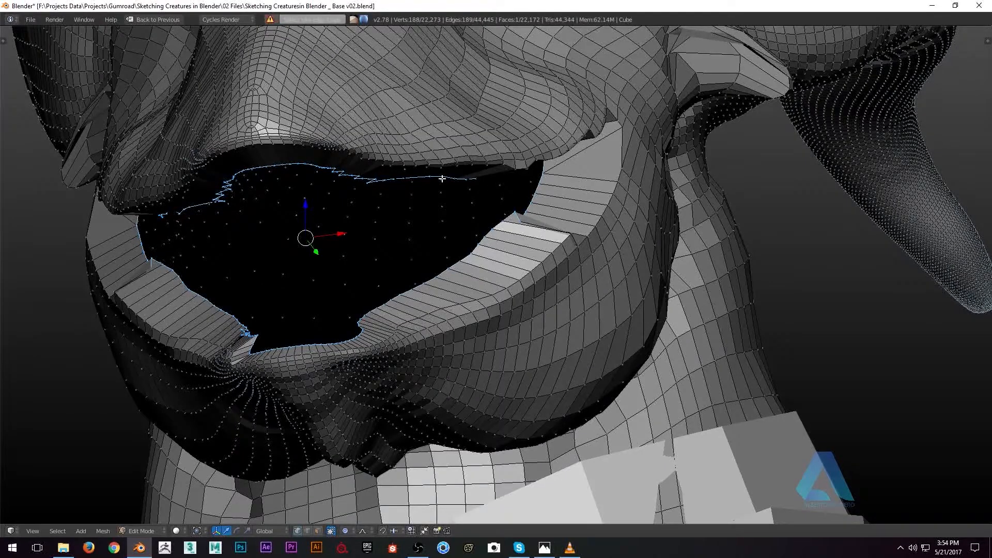
middle_click_drag(442, 178, 376, 201)
Undo the mouth edits back to the point before the stretched faces between the lips were deleted.
key("ctrl+z")
key("ctrl+z")
key("ctrl+z")
key("ctrl+z")
key("ctrl+z")
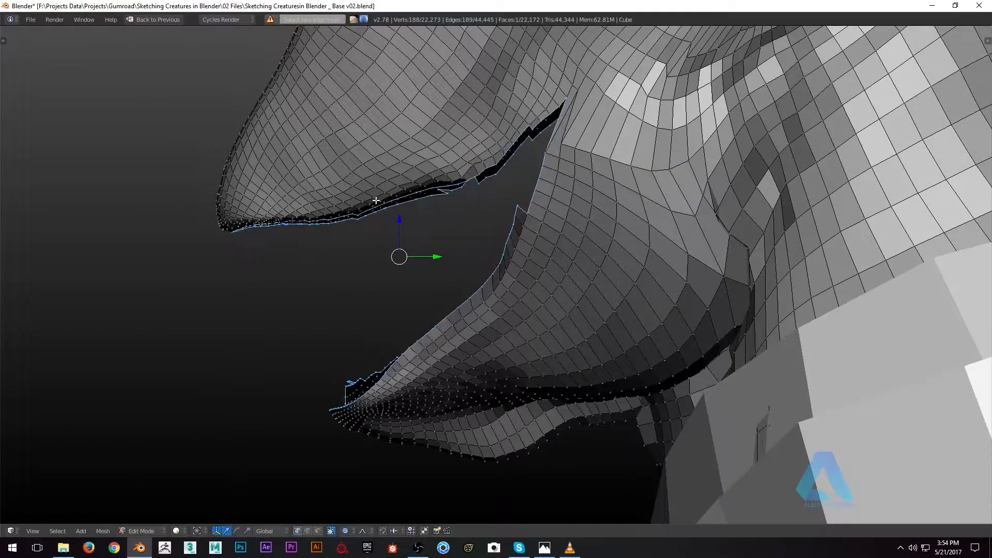
key("ctrl+z")
key("ctrl+z")
key("ctrl+z")
key("ctrl+z")
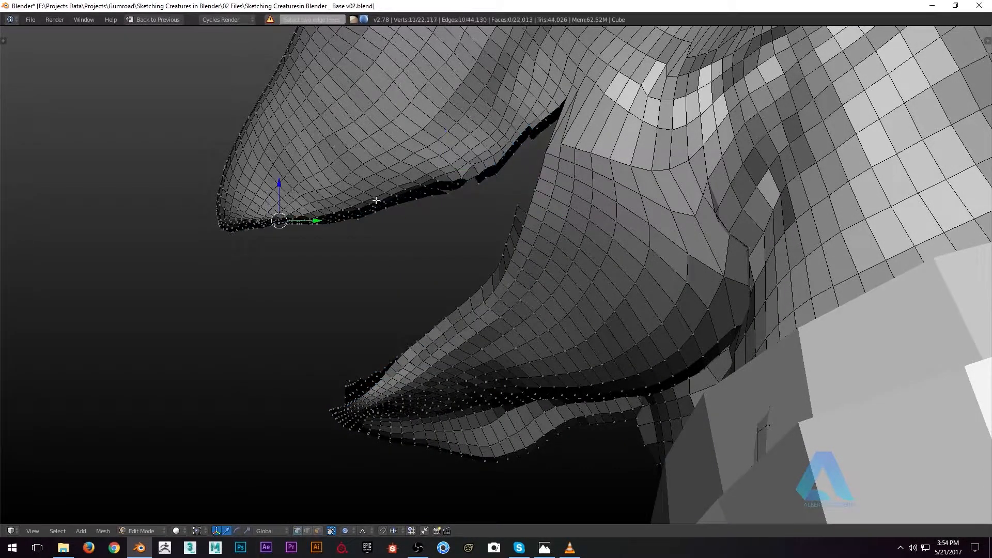
key("ctrl+z")
key("ctrl+z")
key("ctrl+z")
key("ctrl+z")
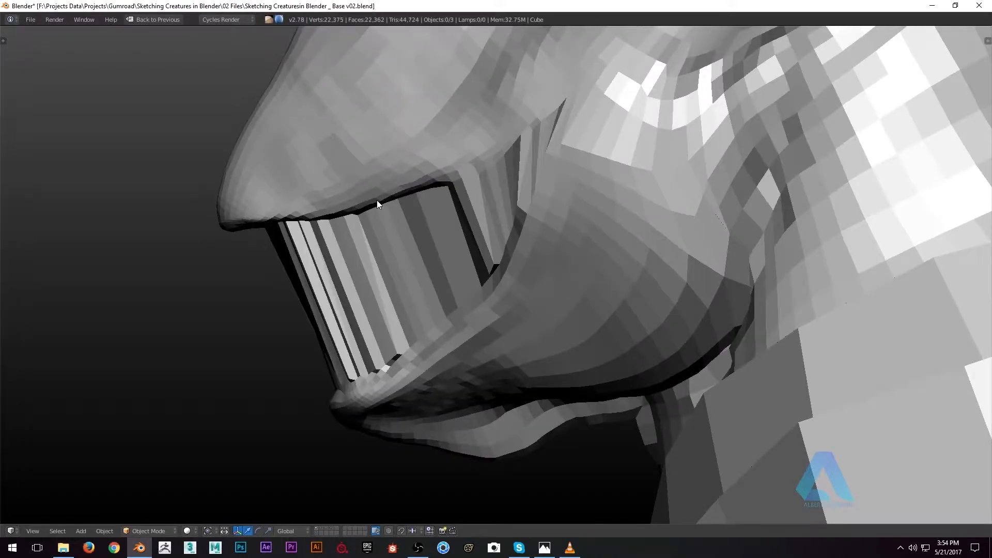
key("ctrl+z")
Show the head in wireframe from the side, deselect everything and start the HardOps BoxCutter tool.
key("z")
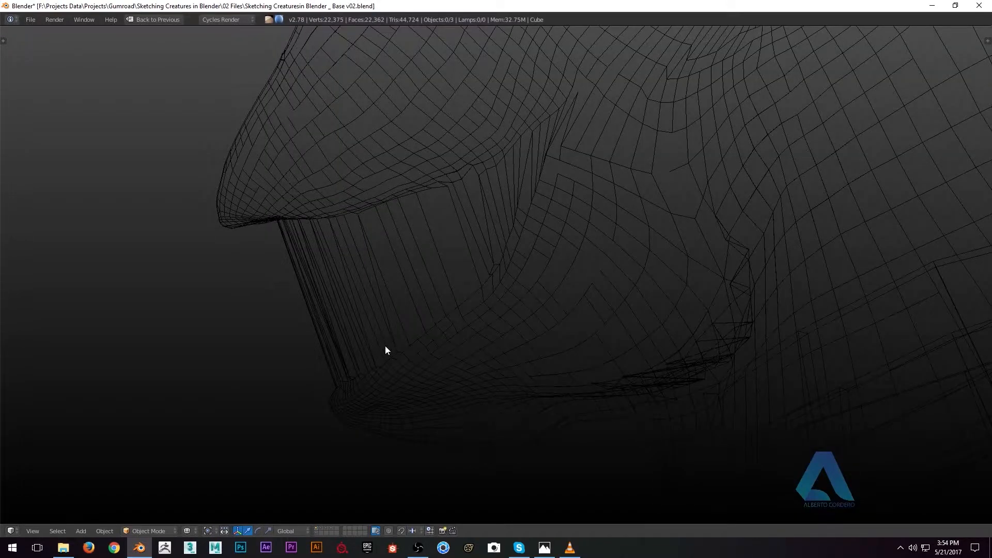
right_click(361, 377)
middle_click_drag(365, 329, 374, 338, "shift")
key("a")
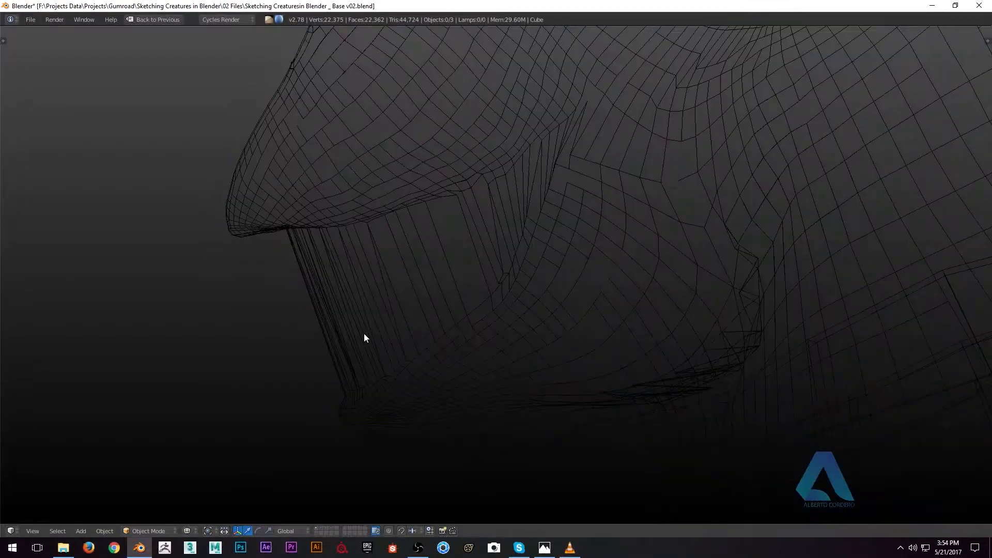
key("t")
middle_click_drag(39, 175, 32, 315)
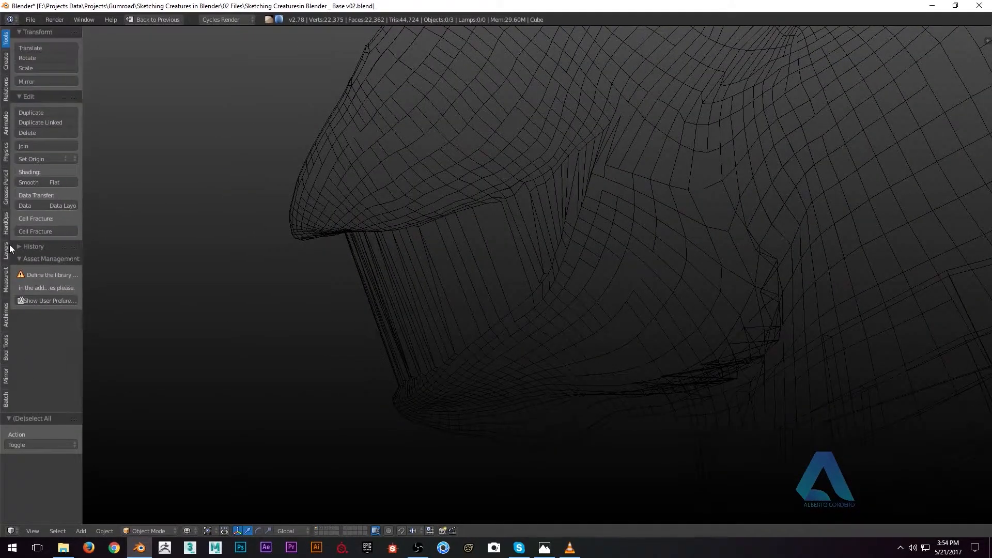
left_click(7, 224)
left_click(43, 52)
middle_click_drag(442, 309, 387, 309)
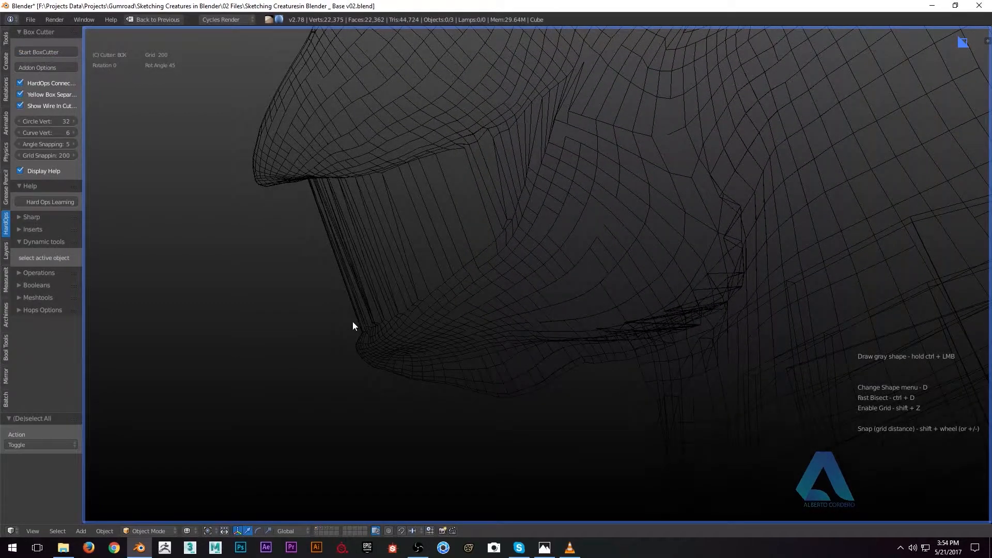
key("shift+a")
left_click(370, 325)
key("s")
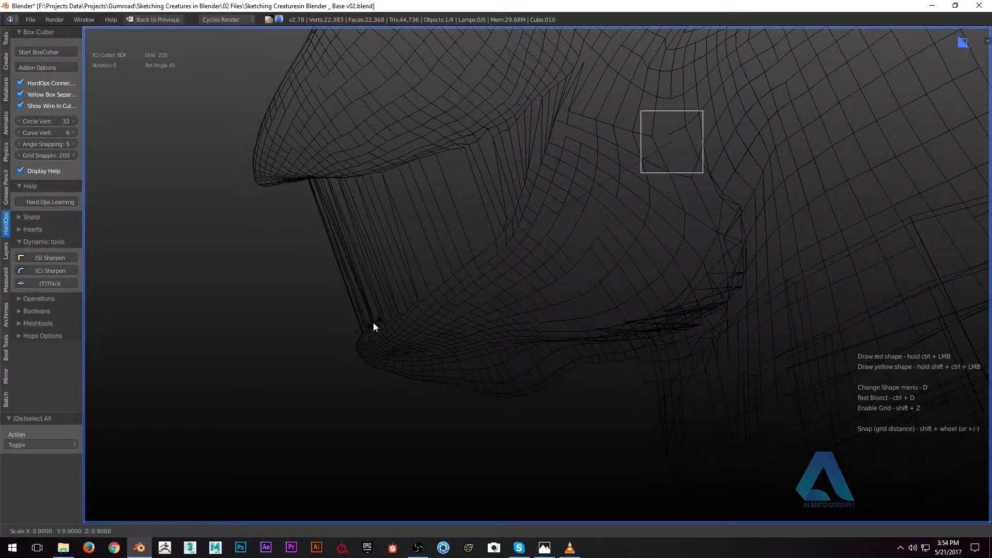
left_click(362, 332)
key("Delete")
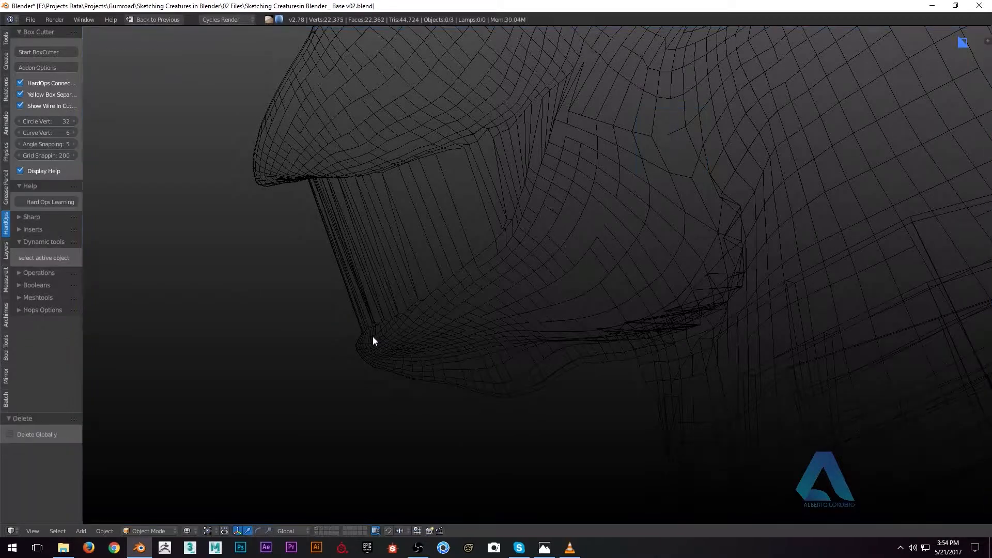
Select the head mesh and outline the stretched faces between the lips with a BoxCutter polygon.
right_click(362, 323)
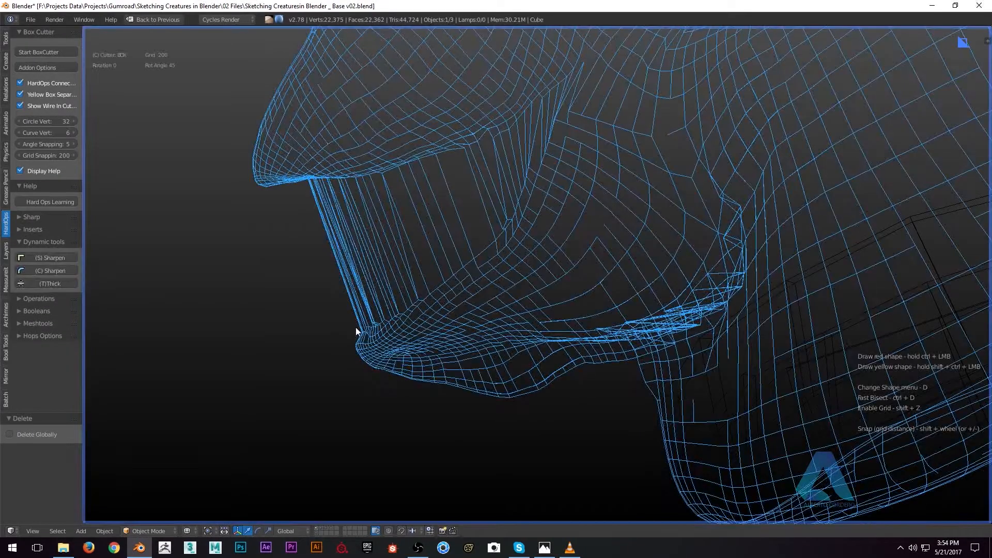
left_click_drag(355, 328, 557, 109, "ctrl")
key("Tab")
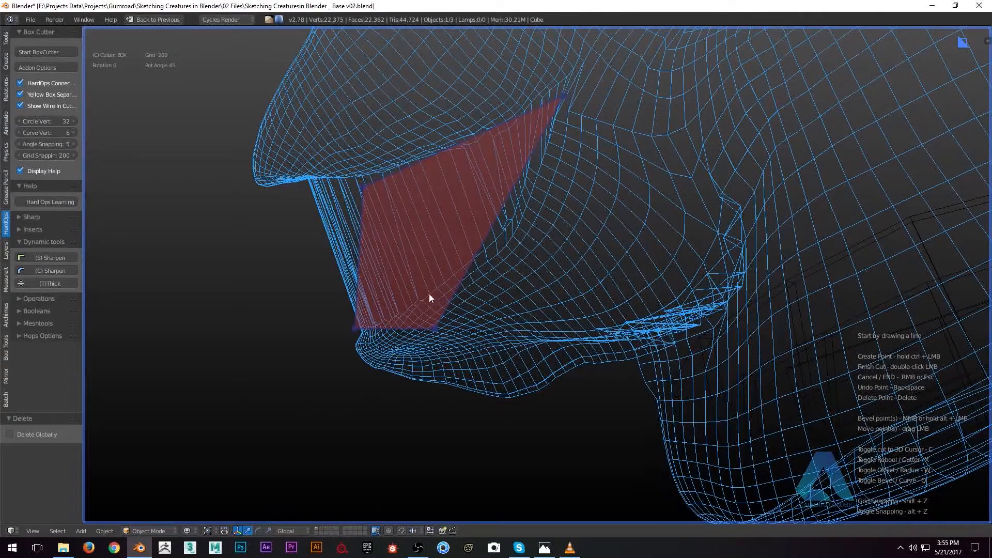
left_click_drag(433, 328, 506, 220)
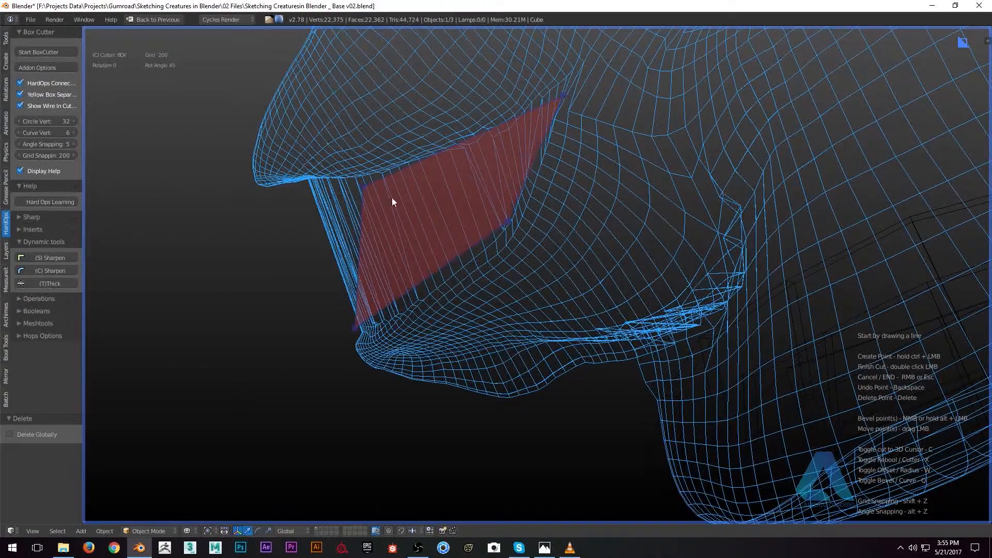
left_click_drag(363, 186, 301, 190)
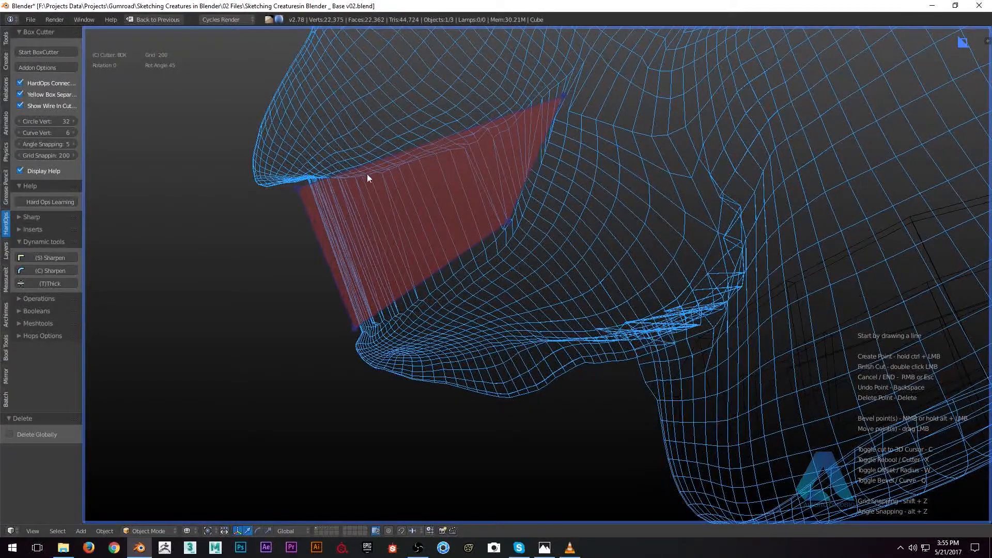
Add a point to the cutter polygon and reshape its upper edge to follow the upper lip.
left_click(402, 156, "ctrl")
left_click_drag(402, 156, 443, 280)
left_click_drag(302, 192, 411, 158)
left_click_drag(355, 327, 324, 195)
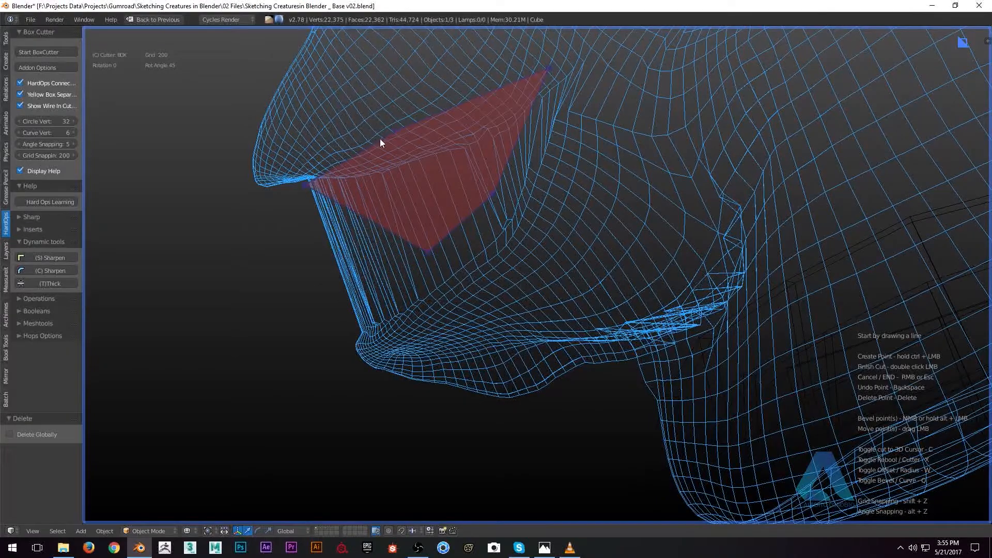
left_click_drag(397, 131, 411, 166)
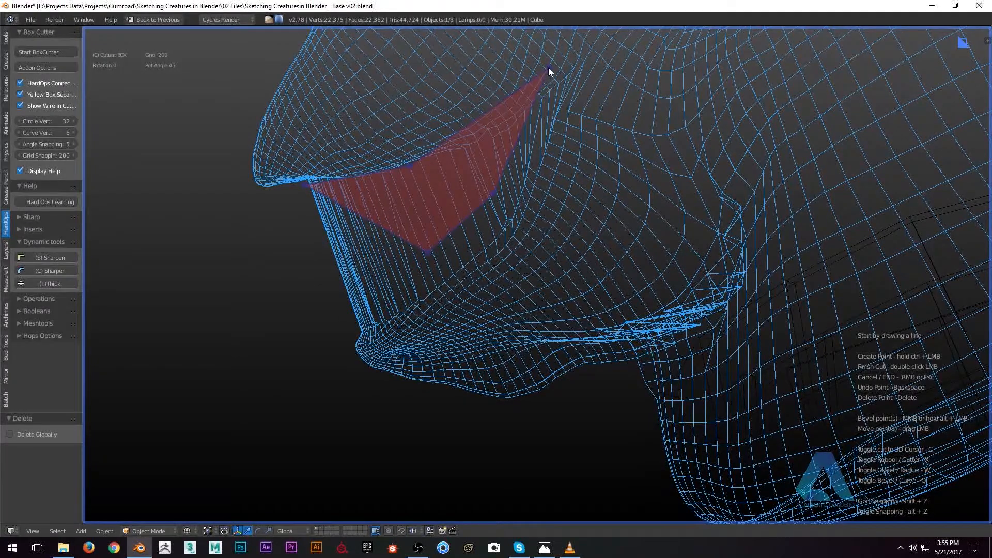
Add and move polygon points along the lower lip, mouth corner and front gap, and apply the cut.
left_click_drag(490, 194, 526, 194)
left_click_drag(370, 221, 337, 271, "ctrl")
left_click_drag(429, 254, 487, 248, "ctrl")
left_click_drag(380, 248, 399, 304, "ctrl")
left_click(414, 295, "ctrl")
left_click_drag(324, 262, 356, 333)
left_click(313, 241, "ctrl")
left_click(345, 176, "ctrl")
left_click_drag(557, 96, 568, 77)
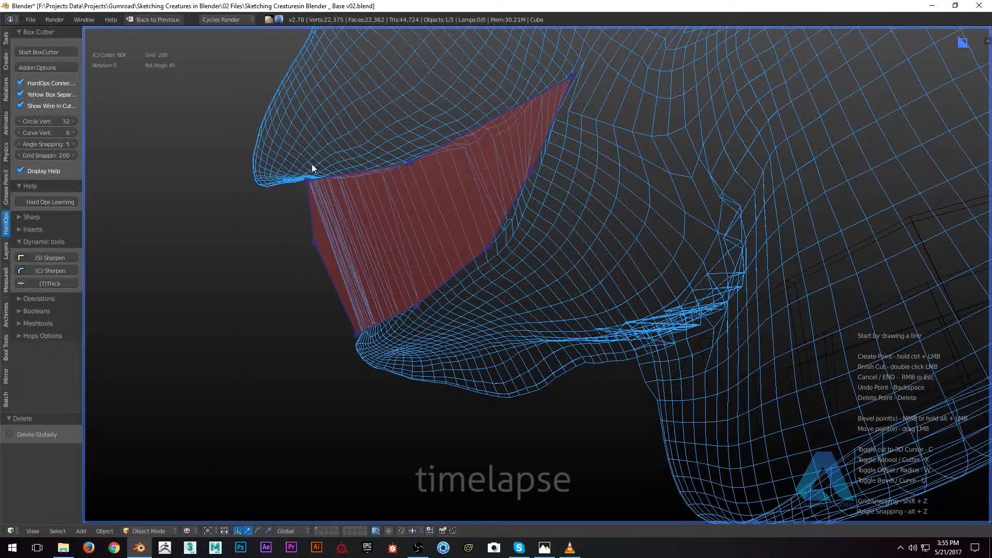
double_click(266, 202)
Return to solid shading, move in beneath the upper lip's tip and enter Edit Mode.
key("z")
mouse_move(324, 206)
middle_mouse_down()
mouse_move(379, 172)
mouse_move(426, 159)
mouse_move(395, 201)
mouse_move(516, 245)
middle_mouse_up()
scroll(394, 200, "up", 3)
key("Tab")
Delete the two stray vertices hanging below the upper lip and select the borders of the gaps they leave.
right_click(340, 249)
right_click(253, 301, "shift")
key("x")
left_click(373, 263)
middle_click_drag(352, 228, 392, 258)
scroll(407, 155, "up", 1)
right_click(355, 187, "alt")
right_click(185, 256, "alt+shift")
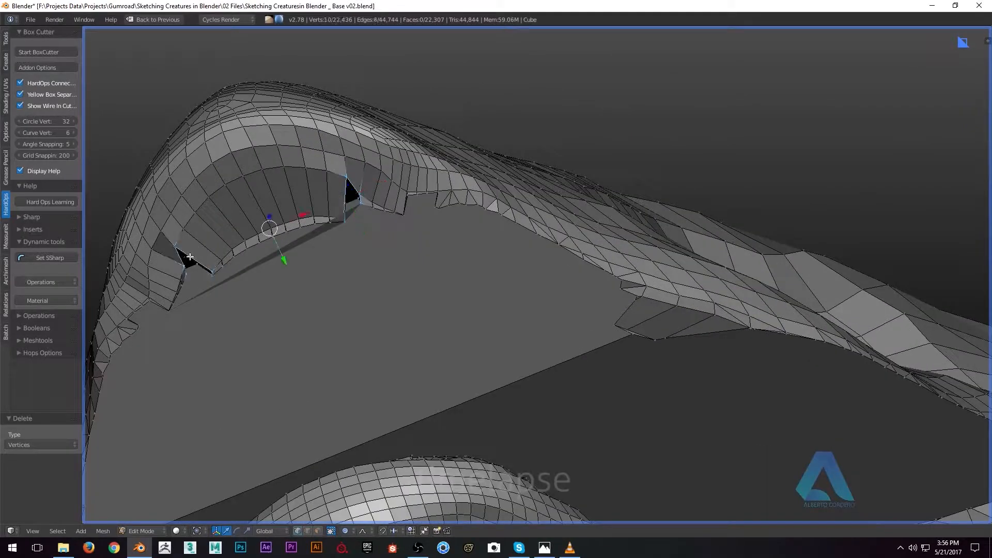
Undo the deletion of the two stray vertices below the upper lip.
middle_click_drag(217, 242, 314, 215)
key("z")
key("z")
key("z")
key("ctrl+z")
key("ctrl+z")
key("ctrl+z")
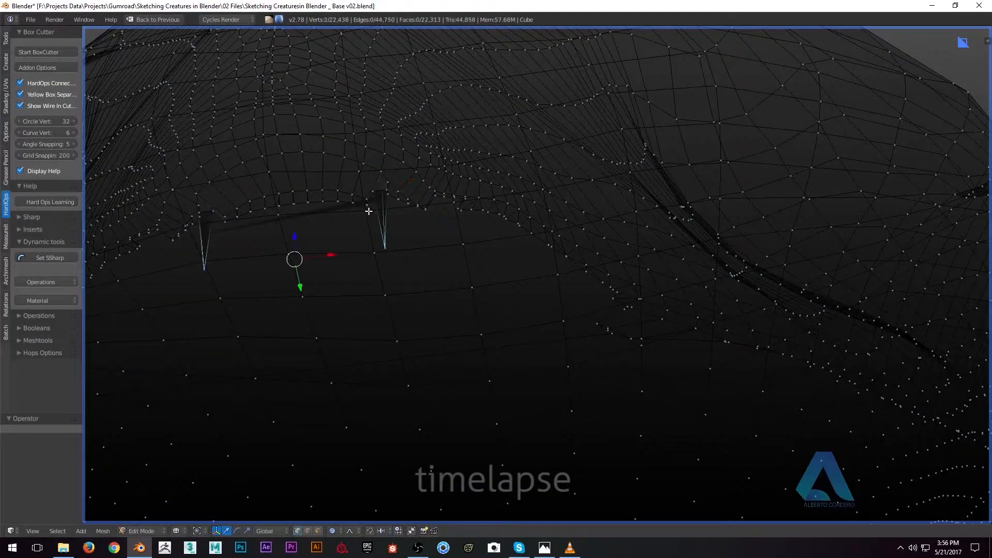
Merge each of the two stray hanging vertices into the upper lip's edge, using At Last.
right_click(400, 243)
key("z")
key("alt+m")
left_click(408, 217)
right_click(203, 248)
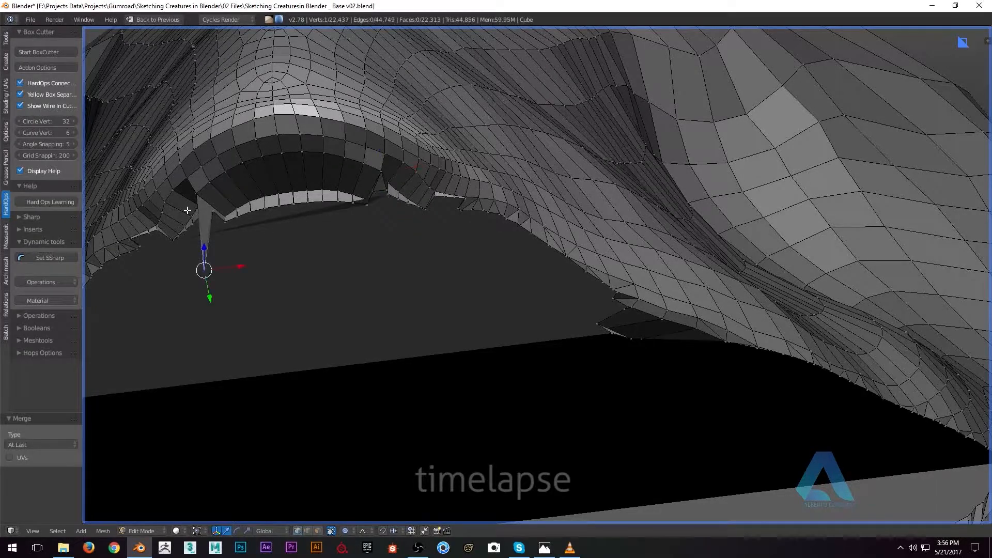
key("alt+m")
left_click(327, 219)
middle_click_drag(327, 220, 385, 102)
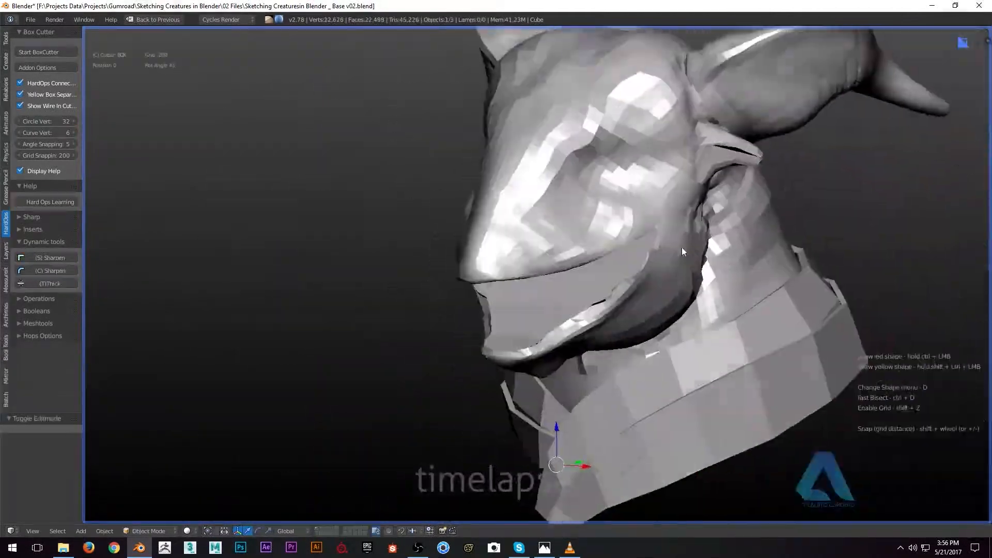
View the opened mouth from the side, switch the head to Sculpt Mode and show the brush settings.
middle_click_drag(681, 247, 462, 250)
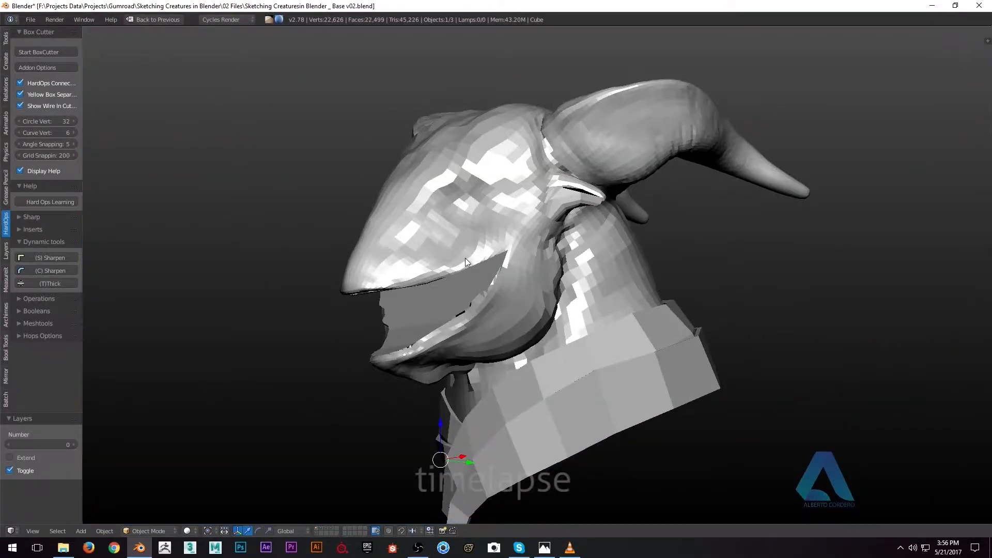
scroll(465, 258, "up", 5)
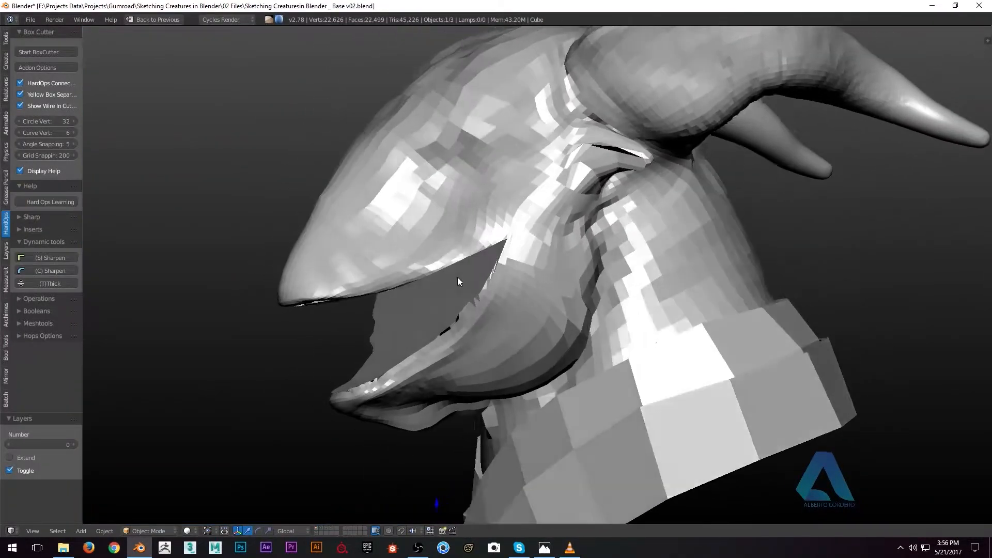
middle_click_drag(456, 280, 464, 297)
left_click(142, 531)
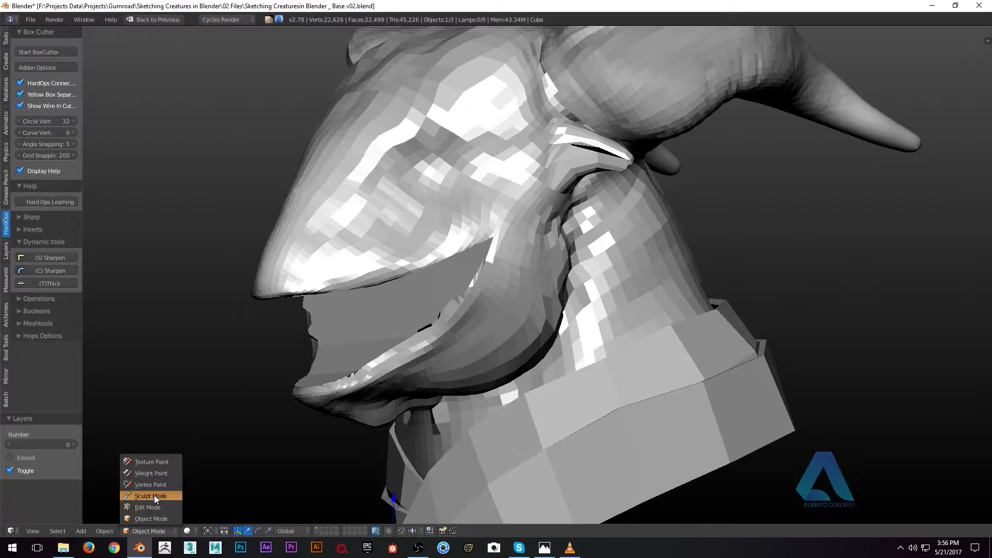
left_click(154, 495)
left_click(5, 44)
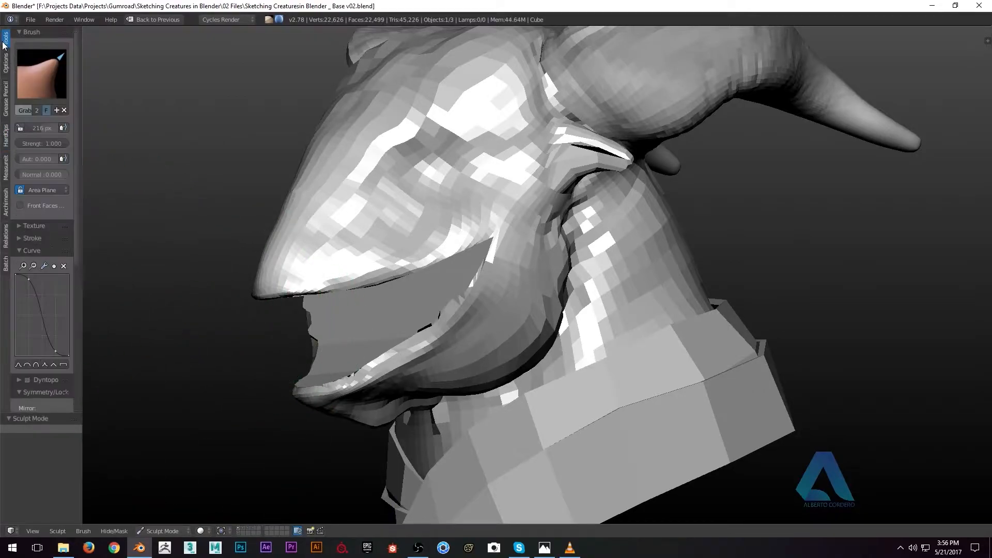
Enable Dyntopo on the head and expand its settings.
scroll(40, 297, "down", 4)
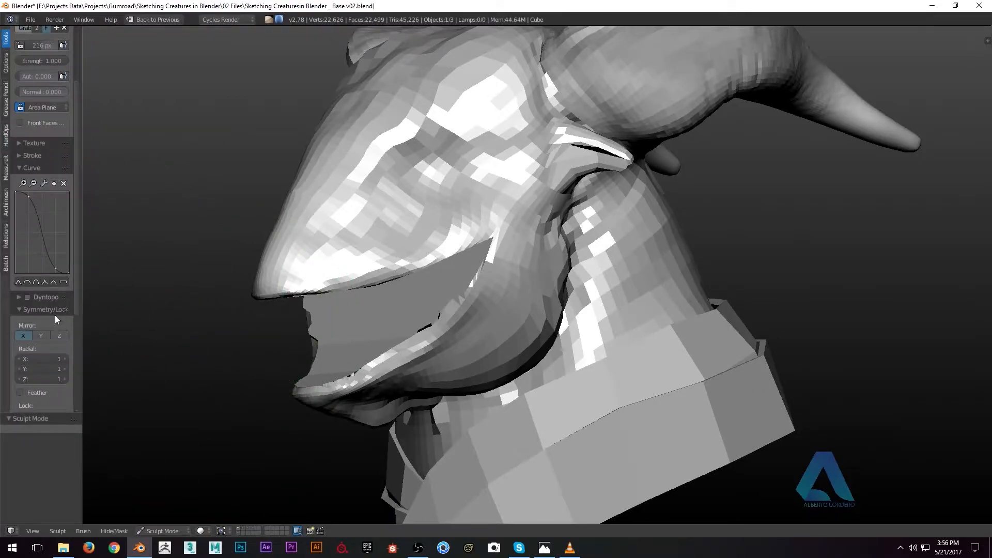
left_click(28, 297)
left_click(19, 298)
scroll(467, 295, "up", 6)
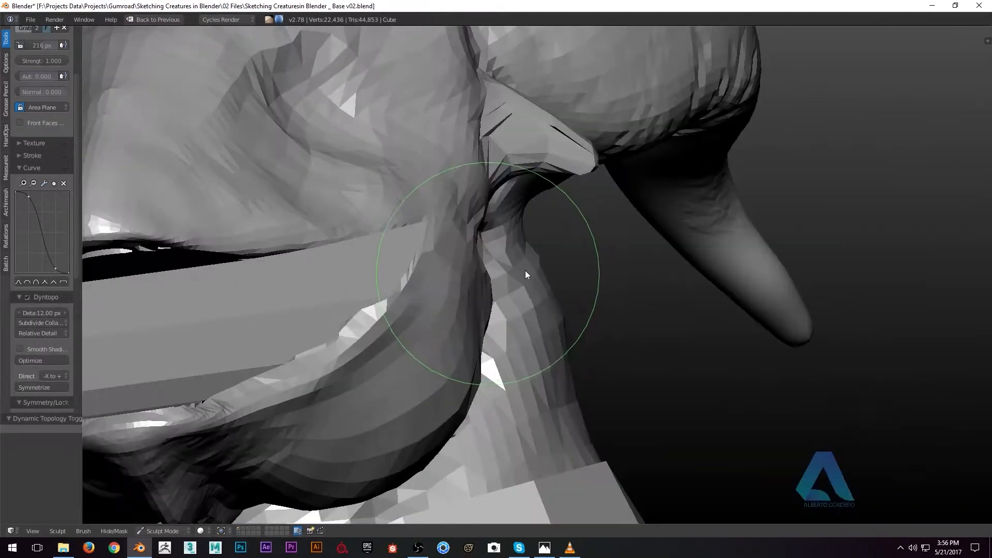
Shrink the brush radius to 37 px and thicken the lower lip's rim with the Inflate brush.
key("c")
key("f")
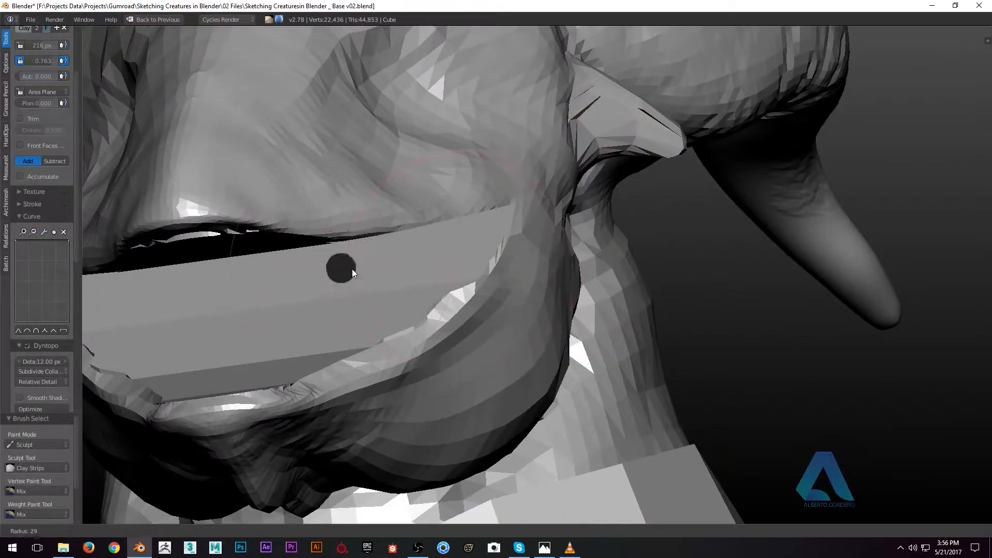
left_click(353, 268)
scroll(411, 270, "up", 3)
key("i")
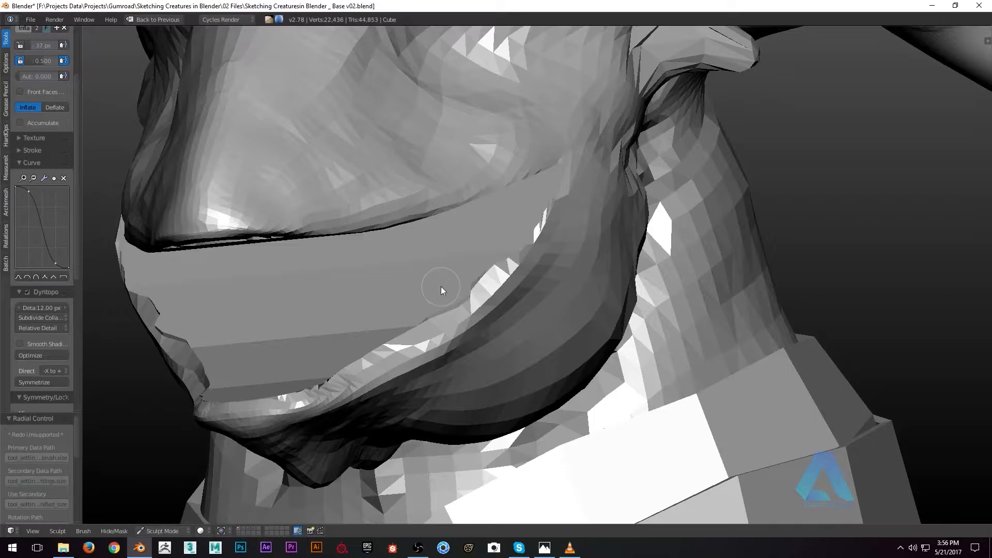
mouse_move(554, 228)
left_mouse_down()
mouse_move(302, 391)
mouse_move(264, 373)
left_mouse_up()
middle_click_drag(262, 370, 313, 377)
Smooth the thickened rim of the lower lip from the front around its side.
mouse_move(296, 381)
left_mouse_down("shift")
mouse_move(403, 339)
mouse_move(372, 386)
mouse_move(517, 289)
mouse_move(392, 362)
left_mouse_up("shift")
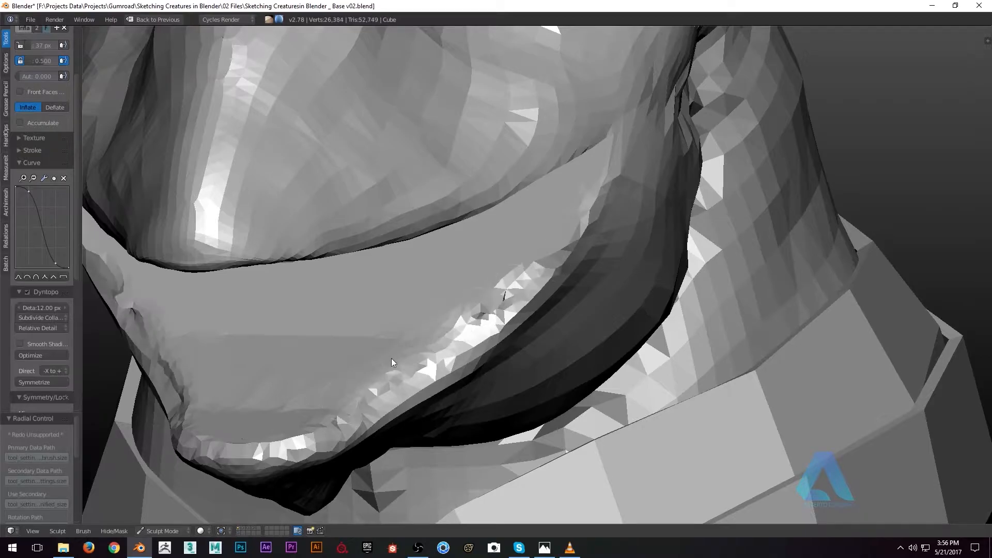
middle_click_drag(391, 358, 468, 323)
mouse_move(469, 321)
left_mouse_down("shift")
mouse_move(394, 390)
mouse_move(244, 443)
mouse_move(287, 459)
mouse_move(402, 418)
left_mouse_up("shift")
mouse_move(437, 400)
middle_mouse_down()
mouse_move(481, 299)
mouse_move(413, 296)
middle_mouse_up()
Thicken the upper lip's edge from the snout tip back to the mouth corner with the Inflate brush.
mouse_move(155, 346)
left_mouse_down()
mouse_move(222, 296)
mouse_move(210, 307)
mouse_move(173, 302)
mouse_move(446, 273)
mouse_move(445, 282)
mouse_move(324, 293)
mouse_move(381, 301)
mouse_move(536, 271)
left_mouse_up()
middle_click_drag(535, 271, 606, 234)
left_click_drag(605, 233, 489, 261)
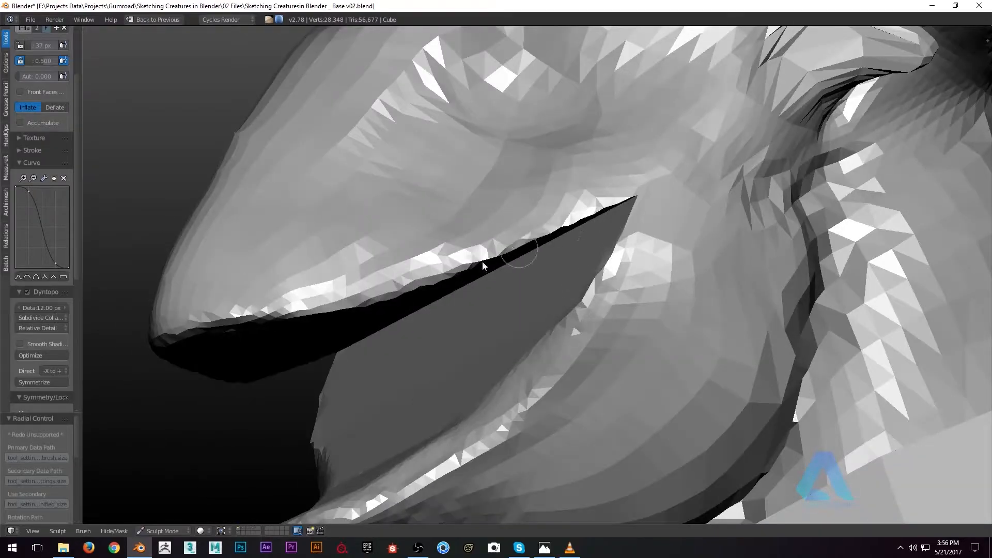
middle_click_drag(525, 244, 516, 266)
mouse_move(516, 265)
left_mouse_down()
mouse_move(606, 260)
mouse_move(561, 266)
mouse_move(497, 313)
left_mouse_up()
mouse_move(413, 336)
middle_mouse_down()
mouse_move(467, 346)
mouse_move(346, 364)
mouse_move(349, 372)
middle_mouse_up()
left_click_drag(379, 346, 340, 307)
Set the Clay Strips brush to strength 0.956 and 71 px radius and start building up the mouth's interior.
key("c")
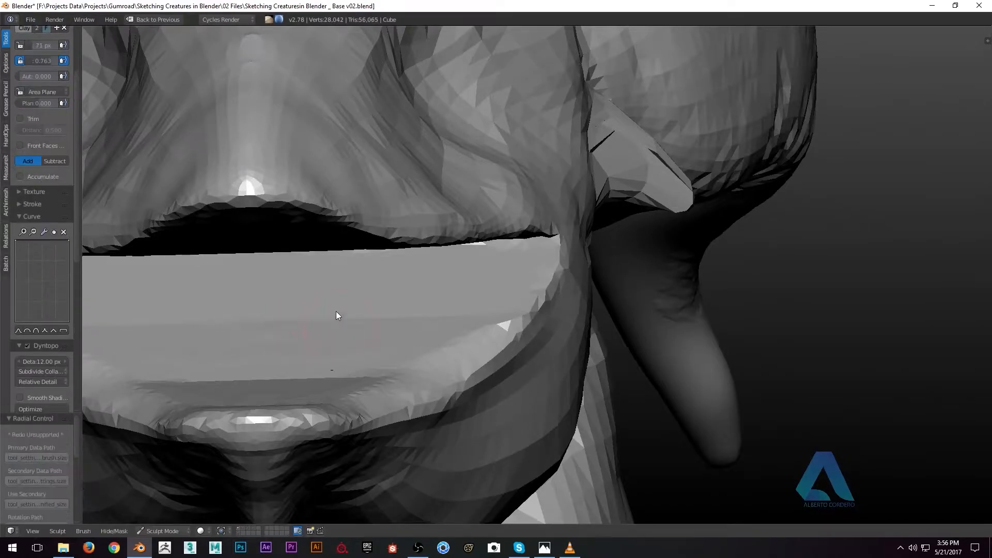
left_click_drag(266, 304, 278, 294)
key("shift+f")
left_click(323, 312)
mouse_move(318, 302)
middle_mouse_down()
mouse_move(311, 276)
mouse_move(321, 280)
middle_mouse_up()
left_click_drag(313, 302, 326, 308)
mouse_move(326, 308)
middle_mouse_down()
mouse_move(302, 312)
mouse_move(325, 314)
middle_mouse_up()
Build up the underside and inner edge of the upper lip around the snout with Clay Strips.
mouse_move(355, 338)
left_mouse_down()
mouse_move(356, 348)
mouse_move(439, 323)
mouse_move(432, 310)
mouse_move(510, 296)
left_mouse_up()
mouse_move(510, 296)
middle_mouse_down()
mouse_move(514, 255)
mouse_move(446, 299)
middle_mouse_up()
mouse_move(447, 300)
left_mouse_down()
mouse_move(426, 255)
mouse_move(329, 206)
left_mouse_up()
mouse_move(320, 208)
middle_mouse_down("shift")
mouse_move(392, 262)
mouse_move(377, 253)
middle_mouse_up("shift")
mouse_move(369, 253)
left_mouse_down()
mouse_move(392, 225)
mouse_move(333, 182)
mouse_move(305, 191)
left_mouse_up()
mouse_move(297, 202)
middle_mouse_down("shift")
mouse_move(358, 263)
mouse_move(354, 244)
middle_mouse_up("shift")
mouse_move(352, 259)
left_mouse_down()
mouse_move(324, 222)
mouse_move(436, 288)
mouse_move(521, 354)
mouse_move(389, 284)
left_mouse_up()
middle_click_drag(387, 281, 417, 339)
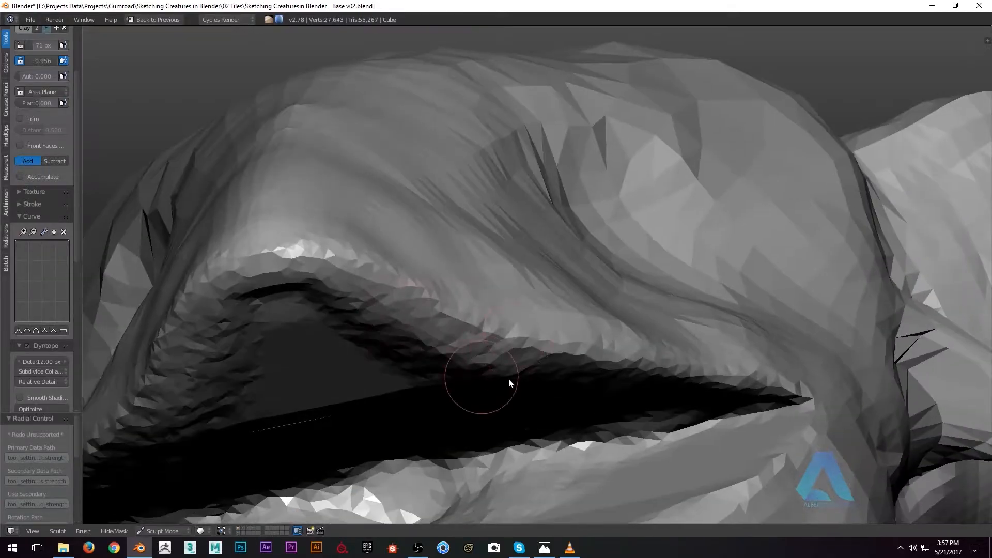
Extend the clay build-up along the inside of the upper lip to the mouth corner.
middle_click_drag(497, 380, 542, 315)
mouse_move(584, 352)
left_mouse_down()
mouse_move(643, 374)
mouse_move(787, 390)
mouse_move(807, 381)
left_mouse_up()
mouse_move(801, 326)
middle_mouse_down()
mouse_move(787, 361)
mouse_move(538, 358)
middle_mouse_up()
mouse_move(426, 305)
left_mouse_down()
mouse_move(474, 276)
mouse_move(548, 276)
mouse_move(460, 308)
left_mouse_up()
middle_click_drag(458, 328, 445, 283)
Fill the flat surface behind the lower lip with clay strokes, forming a gum ridge along the lip.
mouse_move(445, 289)
left_mouse_down()
mouse_move(506, 301)
mouse_move(721, 257)
left_mouse_up()
middle_click_drag(721, 257, 589, 324)
left_click_drag(608, 310, 527, 450)
middle_click_drag(527, 450, 508, 439)
left_click_drag(532, 320, 370, 407)
middle_click_drag(373, 404, 483, 339)
mouse_move(480, 343)
left_mouse_down()
mouse_move(327, 401)
mouse_move(299, 424)
left_mouse_up()
middle_click_drag(299, 423, 446, 302)
mouse_move(445, 303)
left_mouse_down()
mouse_move(386, 355)
mouse_move(331, 346)
mouse_move(384, 277)
mouse_move(327, 308)
left_mouse_up()
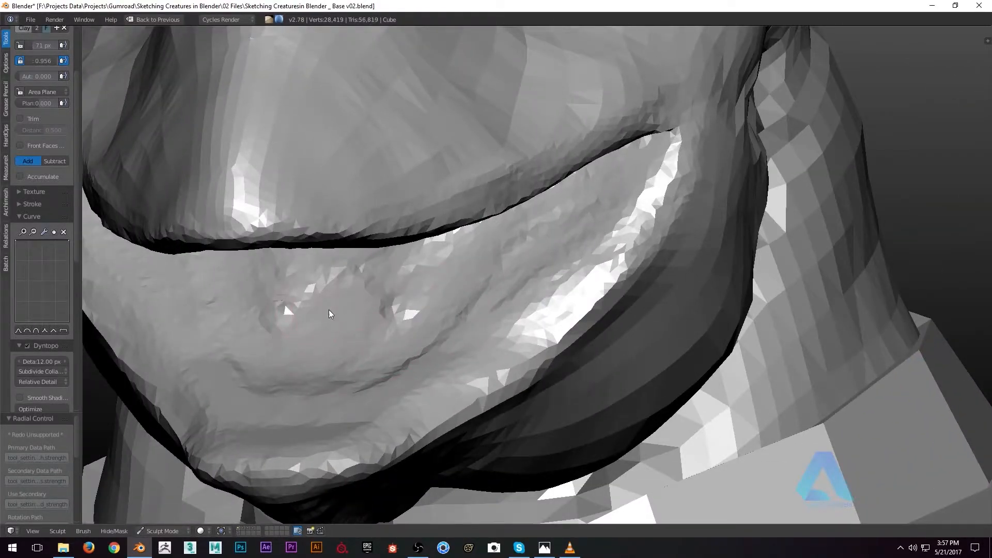
Add clay strokes to the centre of the mouth's inner wall behind the lower lip.
middle_click_drag(327, 308, 338, 281)
mouse_move(338, 280)
left_mouse_down()
mouse_move(311, 331)
mouse_move(274, 231)
mouse_move(278, 240)
mouse_move(291, 222)
mouse_move(316, 253)
mouse_move(341, 257)
left_mouse_up()
scroll(305, 315, "up", 1)
mouse_move(341, 257)
middle_mouse_down()
mouse_move(354, 258)
mouse_move(343, 255)
middle_mouse_up()
mouse_move(344, 255)
left_mouse_down()
mouse_move(292, 235)
mouse_move(334, 216)
left_mouse_up()
middle_click_drag(334, 216, 402, 239)
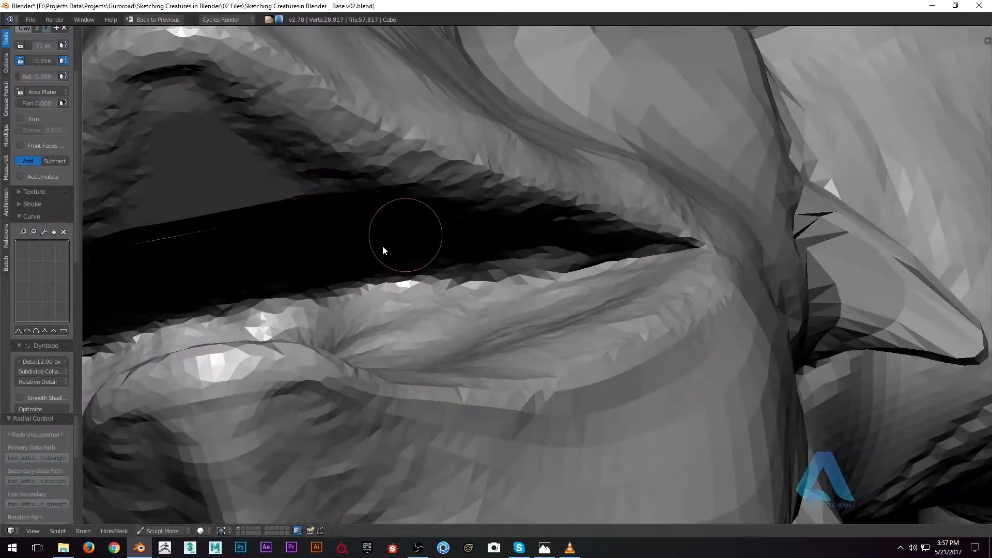
Build up the palate and the inner wall of the mouth toward the corner with Clay Strips.
mouse_move(187, 131)
left_mouse_down()
mouse_move(168, 183)
mouse_move(259, 219)
left_mouse_up()
middle_click_drag(258, 219, 248, 225)
left_click_drag(285, 245, 206, 292)
middle_click_drag(290, 239, 301, 278)
mouse_move(300, 278)
left_mouse_down()
mouse_move(374, 306)
mouse_move(451, 314)
mouse_move(413, 340)
mouse_move(390, 304)
mouse_move(442, 330)
mouse_move(562, 307)
mouse_move(567, 245)
mouse_move(581, 268)
mouse_move(667, 251)
mouse_move(573, 278)
mouse_move(708, 214)
left_mouse_up()
middle_click_drag(708, 214, 566, 288)
Layer clay strokes over the mouth corner and the adjoining front of the cheek.
left_click_drag(635, 219, 598, 237)
mouse_move(597, 237)
middle_mouse_down()
mouse_move(584, 281)
mouse_move(620, 269)
middle_mouse_up()
left_click_drag(620, 270, 693, 263)
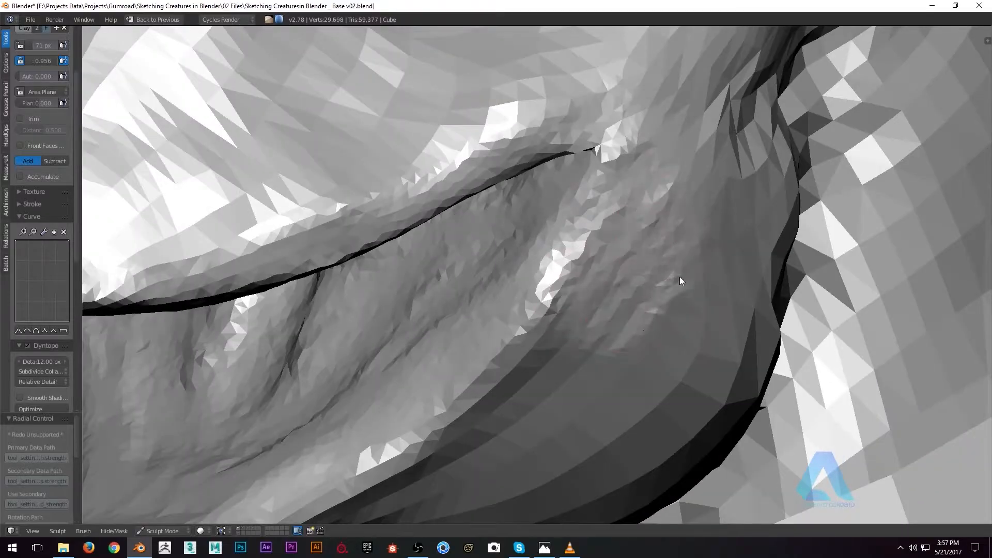
middle_click_drag(693, 263, 567, 324)
mouse_move(567, 323)
left_mouse_down()
mouse_move(553, 277)
mouse_move(554, 178)
mouse_move(506, 301)
mouse_move(579, 95)
left_mouse_up()
mouse_move(579, 95)
middle_mouse_down()
mouse_move(532, 228)
mouse_move(558, 164)
middle_mouse_up()
mouse_move(558, 164)
left_mouse_down()
mouse_move(590, 192)
mouse_move(634, 265)
mouse_move(479, 385)
mouse_move(528, 381)
mouse_move(518, 454)
mouse_move(453, 401)
mouse_move(516, 376)
mouse_move(570, 428)
left_mouse_up()
Build up the cheek behind the mouth corner and down toward the jawline with Clay Strips.
middle_click_drag(571, 428, 661, 310)
mouse_move(661, 310)
left_mouse_down()
mouse_move(587, 319)
mouse_move(551, 305)
mouse_move(651, 275)
mouse_move(602, 451)
left_mouse_up()
mouse_move(687, 357)
middle_mouse_down()
mouse_move(649, 371)
mouse_move(663, 365)
middle_mouse_up()
mouse_move(664, 365)
left_mouse_down()
mouse_move(781, 302)
mouse_move(742, 336)
left_mouse_up()
mouse_move(741, 336)
middle_mouse_down()
mouse_move(594, 347)
mouse_move(679, 272)
middle_mouse_up()
mouse_move(600, 439)
middle_mouse_down()
mouse_move(702, 364)
mouse_move(686, 395)
middle_mouse_up()
left_click_drag(687, 395, 670, 387)
mouse_move(670, 387)
middle_mouse_down()
mouse_move(758, 320)
mouse_move(527, 292)
middle_mouse_up()
mouse_move(613, 343)
middle_mouse_down()
mouse_move(676, 265)
mouse_move(572, 239)
mouse_move(550, 295)
middle_mouse_up()
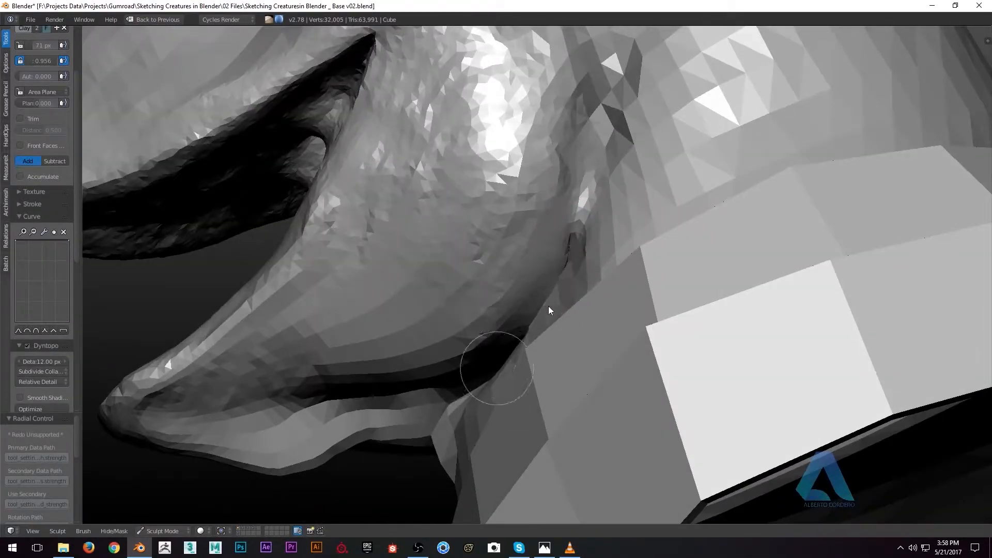
Fill the crease between the underside of the jaw and the throat with clay strokes.
mouse_move(517, 336)
middle_mouse_down()
mouse_move(549, 293)
mouse_move(504, 353)
middle_mouse_up()
mouse_move(504, 349)
left_mouse_down()
mouse_move(531, 305)
mouse_move(525, 332)
mouse_move(559, 298)
mouse_move(470, 358)
mouse_move(520, 350)
left_mouse_up()
mouse_move(520, 350)
middle_mouse_down()
mouse_move(445, 316)
mouse_move(331, 346)
middle_mouse_up()
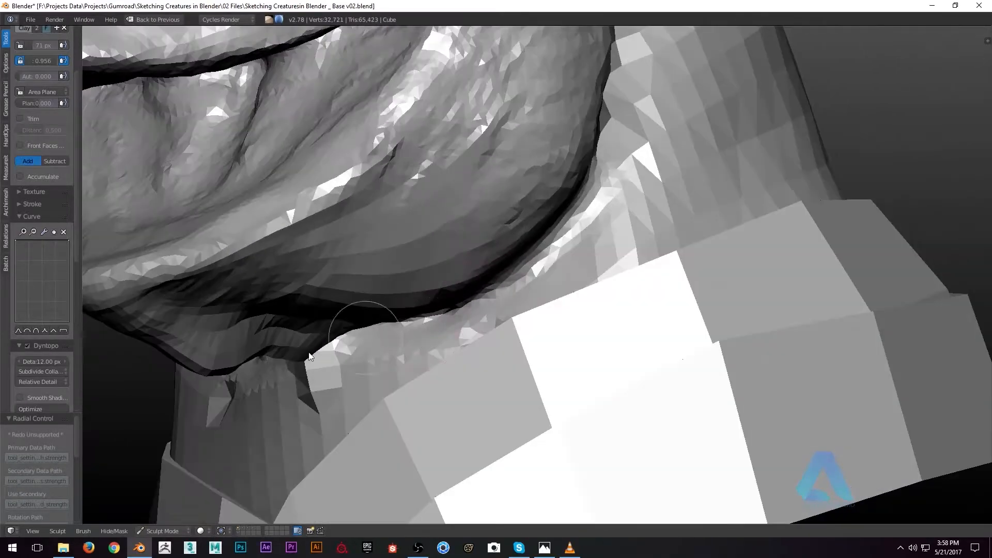
middle_click_drag(293, 384, 340, 362)
mouse_move(264, 367)
left_mouse_down()
mouse_move(324, 340)
mouse_move(270, 367)
left_mouse_up()
Build up the underside of the chin and blend it into the throat with Clay Strips.
mouse_move(269, 363)
middle_mouse_down()
mouse_move(283, 336)
mouse_move(249, 355)
middle_mouse_up()
mouse_move(249, 341)
left_mouse_down()
mouse_move(189, 347)
mouse_move(241, 346)
mouse_move(217, 312)
left_mouse_up()
middle_click_drag(217, 311, 277, 290)
left_click_drag(277, 290, 249, 201)
middle_click_drag(249, 204, 290, 242)
mouse_move(289, 242)
left_mouse_down()
mouse_move(317, 258)
mouse_move(325, 328)
mouse_move(387, 319)
mouse_move(355, 344)
mouse_move(372, 331)
left_mouse_up()
middle_click_drag(372, 331, 392, 327)
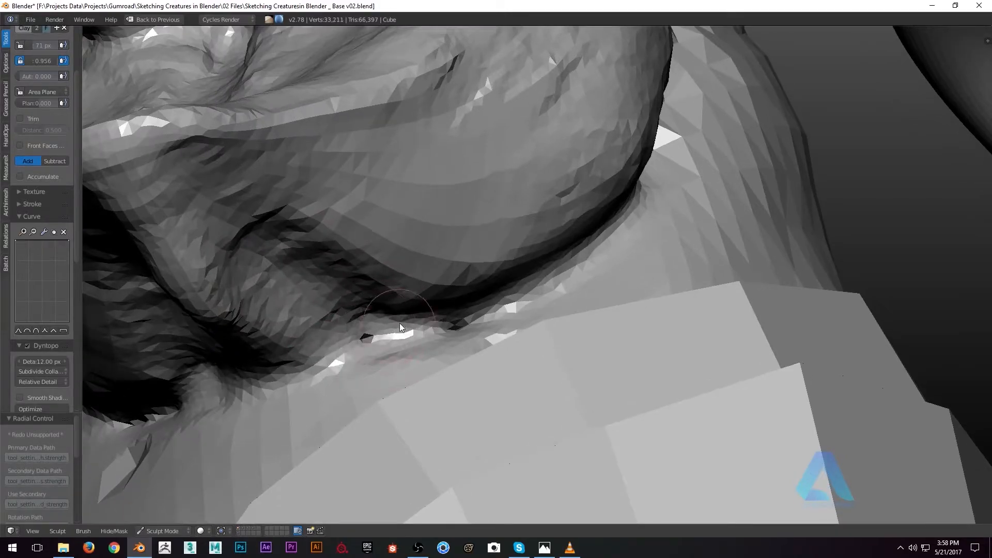
Add clay strokes across the jaw from the cheek forward to the area below the lower lip.
scroll(463, 266, "down", 4)
middle_click_drag(475, 281, 423, 308)
scroll(429, 299, "up", 2)
mouse_move(460, 243)
middle_mouse_down()
mouse_move(485, 226)
mouse_move(595, 216)
middle_mouse_up()
mouse_move(529, 142)
left_mouse_down()
mouse_move(505, 177)
mouse_move(395, 253)
left_mouse_up()
scroll(411, 226, "up", 2)
left_click_drag(294, 247, 222, 276)
mouse_move(222, 276)
middle_mouse_down()
mouse_move(274, 307)
mouse_move(271, 393)
middle_mouse_up()
Lay more clay strokes below the lower lip, running from the cheek down to the chin.
left_click_drag(272, 392, 414, 176)
scroll(432, 129, "up", 2)
mouse_move(543, 81)
left_mouse_down()
mouse_move(498, 99)
mouse_move(394, 232)
left_mouse_up()
scroll(385, 261, "up", 2)
scroll(385, 262, "down", 2)
left_click_drag(250, 268, 150, 362)
middle_click_drag(150, 361, 316, 347)
scroll(312, 252, "up", 2)
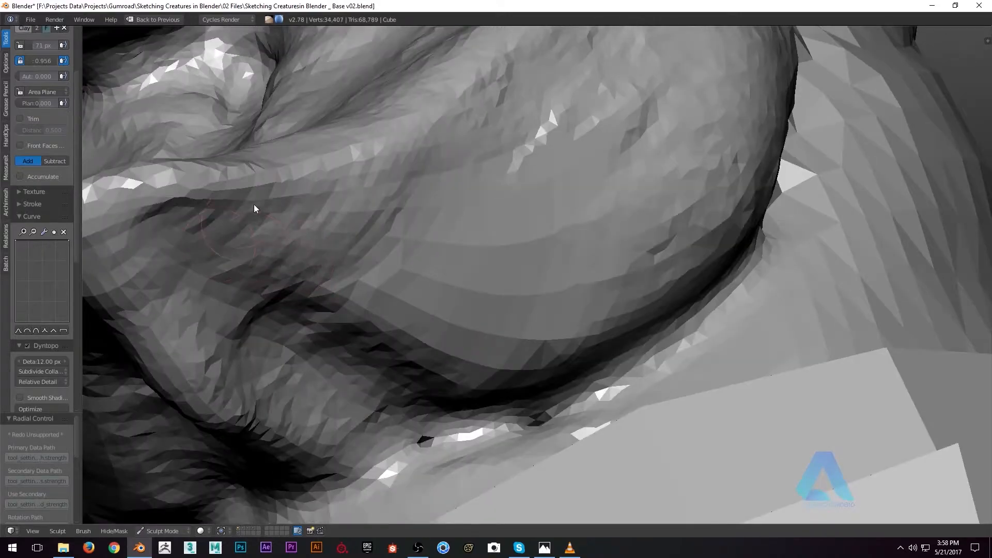
Build up the side of the chin with Clay Strips and smooth the surface below the lower lip.
mouse_move(168, 241)
left_mouse_down()
mouse_move(264, 209)
mouse_move(252, 259)
mouse_move(364, 222)
mouse_move(348, 284)
mouse_move(419, 297)
mouse_move(479, 323)
mouse_move(457, 337)
mouse_move(396, 254)
mouse_move(303, 262)
mouse_move(242, 318)
mouse_move(216, 363)
left_mouse_up()
middle_click_drag(281, 362, 382, 357, "shift")
middle_click_drag(382, 356, 306, 325, "ctrl")
mouse_move(305, 326)
left_mouse_down()
mouse_move(311, 273)
mouse_move(221, 279)
mouse_move(205, 216)
mouse_move(198, 250)
mouse_move(246, 255)
mouse_move(305, 285)
mouse_move(304, 371)
mouse_move(359, 385)
left_mouse_up()
middle_click_drag(374, 401, 474, 358, "ctrl")
mouse_move(493, 306)
left_mouse_down("shift")
mouse_move(462, 314)
mouse_move(449, 249)
left_mouse_up("shift")
mouse_move(454, 337)
middle_mouse_down()
mouse_move(456, 377)
mouse_move(541, 335)
mouse_move(462, 324)
middle_mouse_up()
mouse_move(311, 383)
left_mouse_down()
mouse_move(305, 379)
mouse_move(373, 425)
mouse_move(411, 423)
mouse_move(351, 423)
left_mouse_up()
Cover the remaining untouched lower jaw with clay strokes from the chin to the back of the cheek.
middle_click_drag(352, 423, 272, 436)
mouse_move(272, 436)
left_mouse_down()
mouse_move(238, 402)
mouse_move(262, 367)
mouse_move(321, 431)
mouse_move(576, 317)
mouse_move(505, 355)
mouse_move(488, 288)
mouse_move(307, 323)
mouse_move(553, 341)
mouse_move(615, 401)
mouse_move(569, 442)
mouse_move(668, 400)
mouse_move(736, 345)
left_mouse_up()
mouse_move(736, 345)
middle_mouse_down()
mouse_move(550, 319)
mouse_move(637, 212)
middle_mouse_up()
mouse_move(637, 212)
left_mouse_down()
mouse_move(646, 223)
mouse_move(606, 302)
mouse_move(541, 386)
left_mouse_up()
scroll(540, 386, "down", 4)
mouse_move(541, 385)
middle_mouse_down()
mouse_move(518, 262)
mouse_move(649, 263)
mouse_move(489, 253)
mouse_move(471, 283)
mouse_move(425, 299)
mouse_move(461, 326)
middle_mouse_up()
Switch to the Grab brush and enlarge its radius for reshaping the lower jaw.
scroll(445, 294, "up", 6)
key("g")
key("f")
left_click(576, 347)
mouse_move(499, 358)
middle_mouse_down()
mouse_move(492, 334)
mouse_move(447, 328)
middle_mouse_up()
middle_click_drag(490, 300, 535, 305)
Set the symmetrize direction to +X to -X and symmetrize the head.
scroll(57, 320, "down", 4)
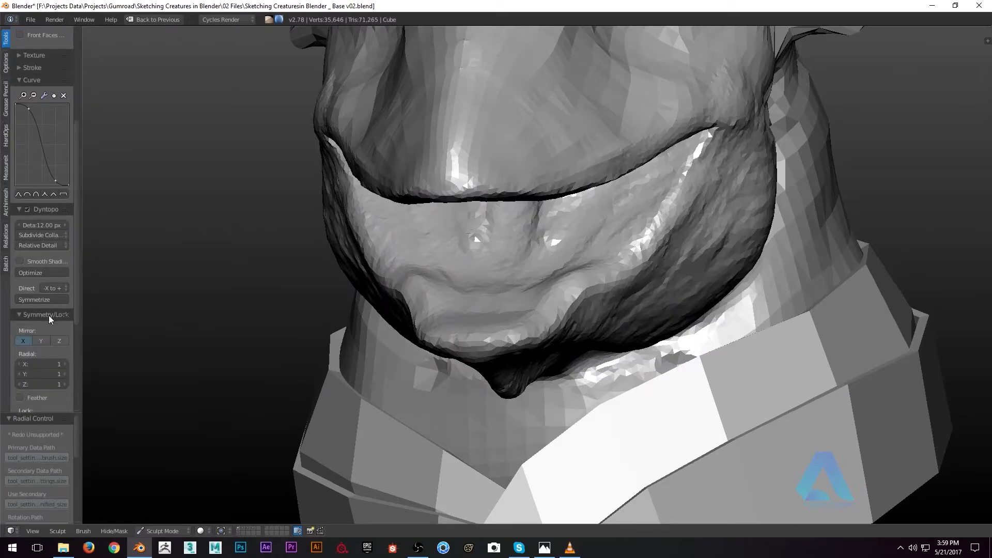
left_click(51, 288)
left_click(63, 265)
Smooth the lower jaw's surface between the central chin ridge and the cheek.
mouse_move(578, 221)
middle_mouse_down()
mouse_move(612, 197)
mouse_move(596, 211)
mouse_move(550, 207)
mouse_move(544, 253)
mouse_move(377, 325)
mouse_move(337, 295)
mouse_move(343, 355)
mouse_move(387, 330)
mouse_move(450, 316)
mouse_move(461, 323)
mouse_move(674, 243)
mouse_move(750, 235)
mouse_move(758, 204)
mouse_move(513, 218)
middle_mouse_up()
scroll(595, 214, "up", 2)
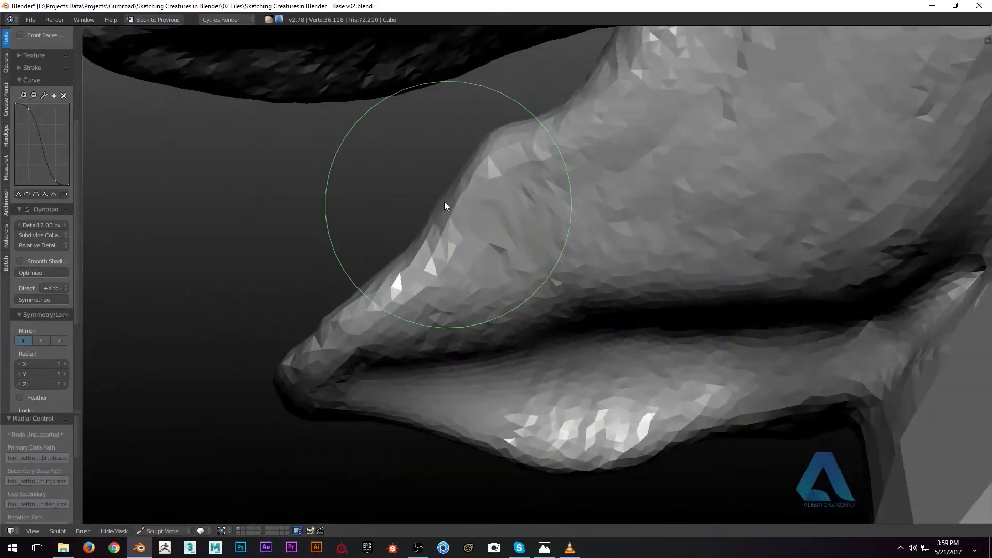
scroll(433, 211, "up", 1)
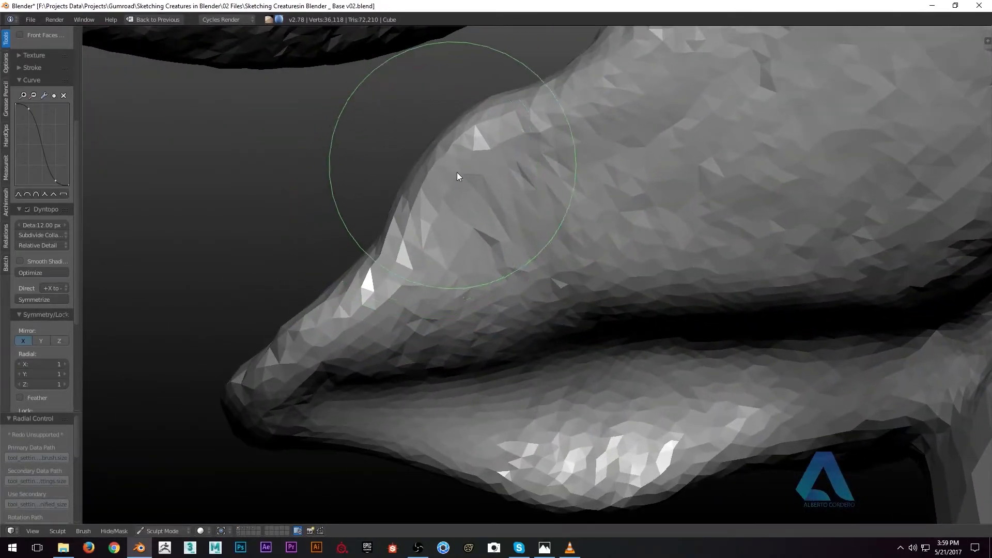
middle_click_drag(457, 172, 568, 218)
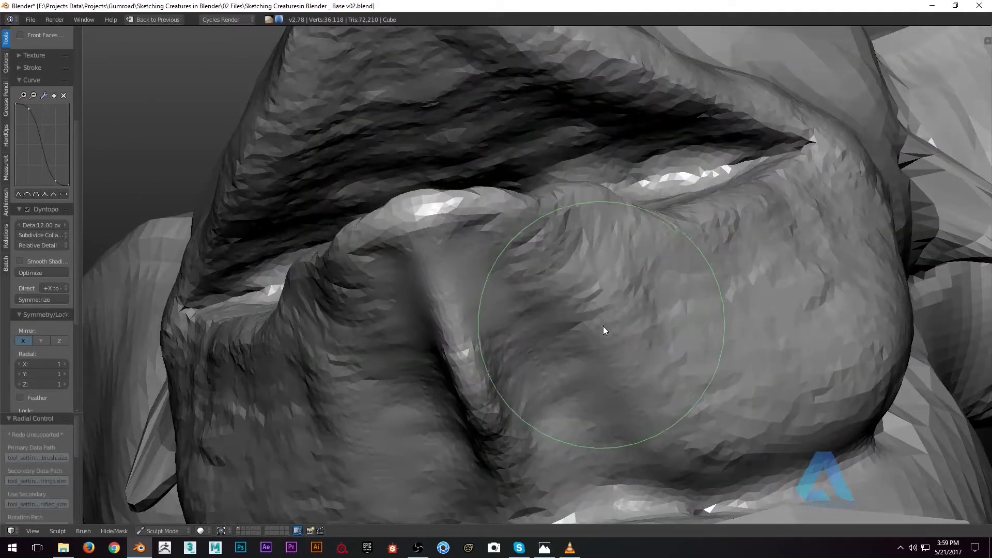
scroll(587, 288, "up", 3)
left_click_drag(574, 273, 637, 327, "shift")
mouse_move(637, 327)
middle_mouse_down()
mouse_move(598, 261)
mouse_move(646, 287)
middle_mouse_up()
mouse_move(647, 288)
left_mouse_down("shift")
mouse_move(649, 342)
mouse_move(642, 307)
mouse_move(665, 266)
left_mouse_up("shift")
mouse_move(665, 265)
middle_mouse_down()
mouse_move(648, 267)
mouse_move(625, 213)
mouse_move(632, 194)
middle_mouse_up()
Switch to Clay Strips with a smaller radius and build up the lower jaw beside the chin ridge.
key("c")
key("f")
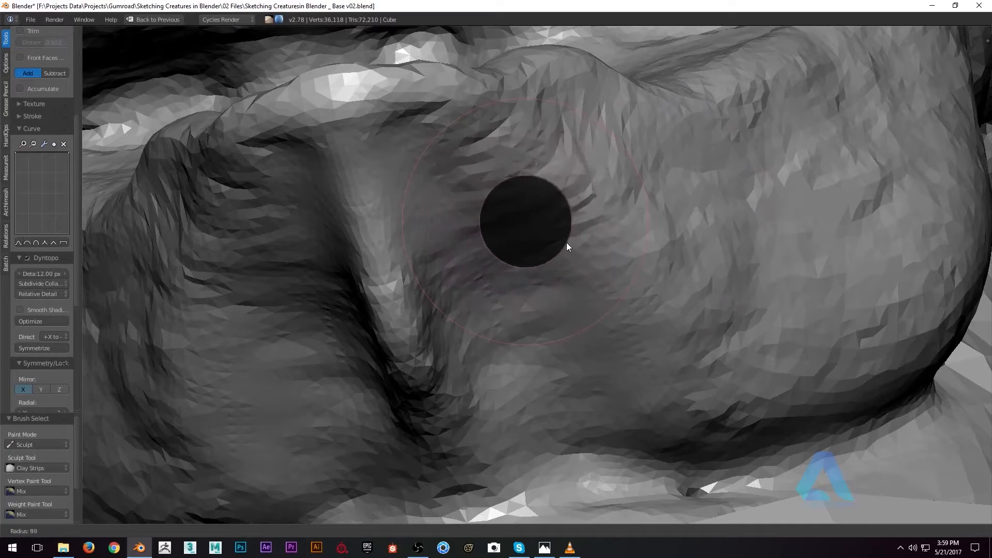
left_click(563, 243)
mouse_move(569, 231)
left_mouse_down()
mouse_move(574, 154)
mouse_move(662, 201)
mouse_move(634, 206)
mouse_move(631, 261)
mouse_move(650, 303)
mouse_move(702, 343)
mouse_move(673, 427)
left_mouse_up()
mouse_move(631, 306)
left_mouse_down()
mouse_move(618, 242)
mouse_move(505, 221)
mouse_move(449, 138)
left_mouse_up()
mouse_move(450, 139)
middle_mouse_down()
mouse_move(421, 226)
mouse_move(583, 301)
mouse_move(677, 299)
middle_mouse_up()
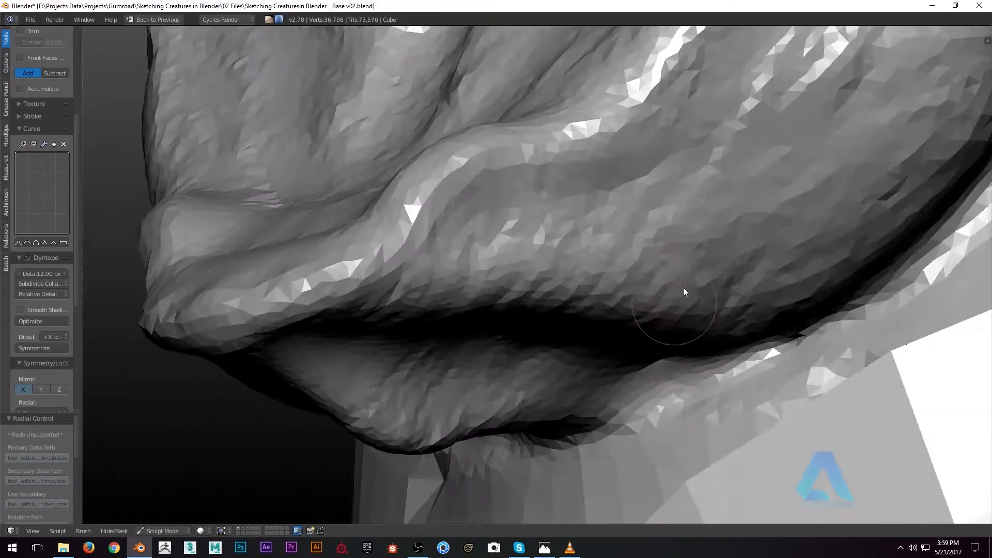
Build up the lower jaw and the lip edge of the opened mouth with Clay Strips strokes.
left_click_drag(625, 240, 478, 260)
middle_click_drag(479, 261, 493, 242)
scroll(493, 240, "up", 2)
left_click_drag(571, 161, 466, 193)
mouse_move(466, 192)
middle_mouse_down()
mouse_move(466, 373)
mouse_move(465, 262)
middle_mouse_up()
mouse_move(444, 287)
left_mouse_down()
mouse_move(451, 336)
mouse_move(413, 318)
left_mouse_up()
mouse_move(414, 317)
middle_mouse_down()
mouse_move(545, 349)
mouse_move(552, 310)
middle_mouse_up()
left_click_drag(543, 316, 445, 343)
middle_click_drag(446, 344, 530, 278)
mouse_move(614, 126)
left_mouse_down()
mouse_move(615, 192)
mouse_move(439, 273)
left_mouse_up()
mouse_move(440, 263)
middle_mouse_down()
mouse_move(523, 182)
mouse_move(436, 218)
middle_mouse_up()
left_click_drag(436, 228, 339, 311)
Add Clay Strips volume over the cheek and around the corner of the mouth.
mouse_move(339, 311)
middle_mouse_down()
mouse_move(328, 218)
mouse_move(443, 225)
middle_mouse_up()
mouse_move(514, 184)
left_mouse_down()
mouse_move(516, 244)
mouse_move(624, 274)
left_mouse_up()
mouse_move(624, 274)
middle_mouse_down()
mouse_move(624, 261)
mouse_move(567, 240)
mouse_move(565, 220)
middle_mouse_up()
left_click_drag(565, 220, 690, 300)
middle_click_drag(690, 299, 640, 243)
left_click_drag(736, 156, 692, 305)
mouse_move(595, 321)
middle_mouse_down()
mouse_move(400, 370)
mouse_move(479, 253)
middle_mouse_up()
mouse_move(475, 209)
left_mouse_down()
mouse_move(497, 340)
mouse_move(525, 361)
left_mouse_up()
middle_click_drag(525, 362, 513, 269)
mouse_move(451, 244)
left_mouse_down()
mouse_move(341, 219)
mouse_move(394, 204)
mouse_move(324, 310)
mouse_move(345, 287)
mouse_move(390, 314)
mouse_move(441, 381)
mouse_move(616, 339)
left_mouse_up()
scroll(646, 354, "up", 3)
middle_click_drag(646, 351, 572, 322)
left_click_drag(573, 323, 497, 272)
scroll(457, 382, "down", 5)
mouse_move(456, 383)
middle_mouse_down()
mouse_move(492, 338)
mouse_move(472, 193)
mouse_move(390, 289)
middle_mouse_up()
scroll(473, 193, "up", 2)
Rough out the eye socket, brow and area below the eye with Clay Strips.
left_click_drag(286, 220, 485, 183)
middle_click_drag(467, 274, 423, 300)
scroll(393, 310, "up", 2)
mouse_move(357, 318)
middle_mouse_down("shift")
mouse_move(524, 277)
mouse_move(406, 276)
middle_mouse_up("shift")
mouse_move(418, 249)
left_mouse_down()
mouse_move(410, 230)
mouse_move(405, 258)
left_mouse_up()
middle_click_drag(406, 248, 419, 243)
scroll(414, 242, "up", 2)
mouse_move(414, 242)
left_mouse_down()
mouse_move(410, 209)
mouse_move(450, 223)
mouse_move(403, 270)
mouse_move(509, 271)
left_mouse_up()
scroll(448, 283, "down", 2)
scroll(480, 253, "up", 1)
mouse_move(581, 169)
left_mouse_down()
mouse_move(563, 222)
mouse_move(612, 249)
left_mouse_up()
scroll(495, 314, "down", 3)
middle_click_drag(495, 314, 426, 318)
scroll(425, 318, "up", 2)
mouse_move(372, 341)
left_mouse_down()
mouse_move(450, 247)
mouse_move(437, 257)
left_mouse_up()
mouse_move(460, 254)
middle_mouse_down()
mouse_move(428, 258)
mouse_move(472, 250)
middle_mouse_up()
Switch to the Grab brush and pull the brow above the eye socket into shape.
key("g")
middle_click_drag(485, 302, 528, 272)
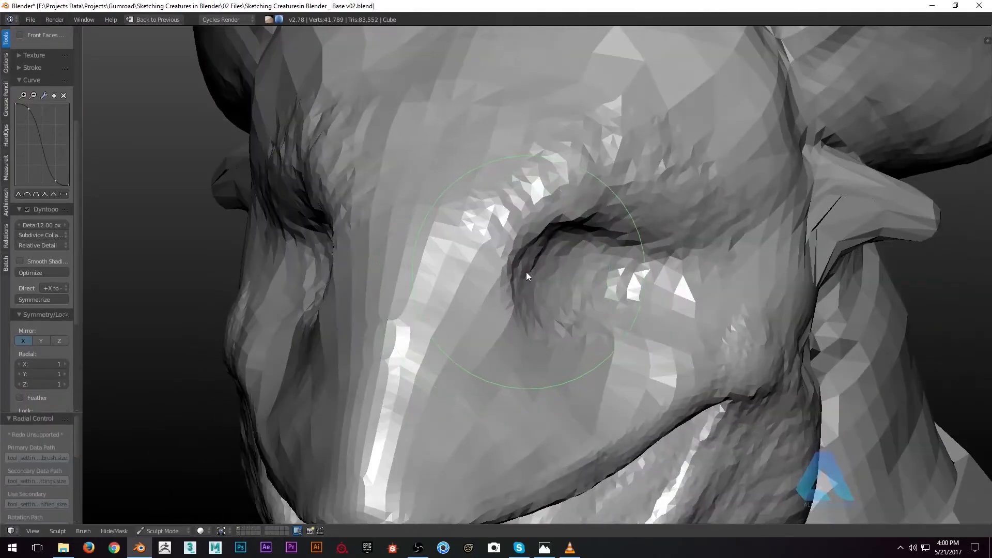
middle_click_drag(641, 199, 543, 222)
left_click_drag(404, 247, 382, 253)
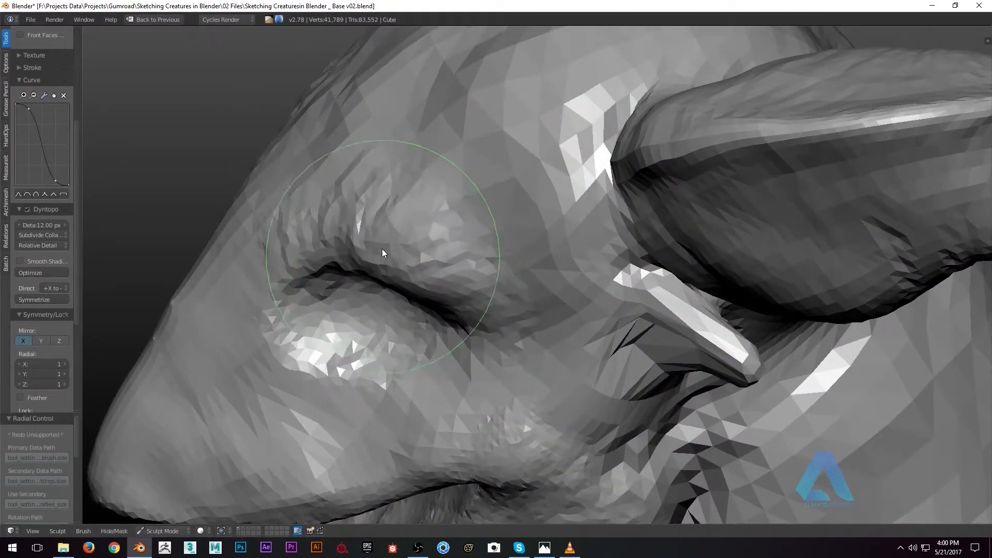
middle_click_drag(406, 252, 427, 219)
left_click_drag(428, 219, 439, 244)
mouse_move(440, 241)
middle_mouse_down()
mouse_move(475, 196)
mouse_move(554, 167)
mouse_move(515, 201)
mouse_move(439, 217)
middle_mouse_up()
Adjust the brow and eye socket contours with small Grab strokes from several angles.
scroll(258, 234, "down", 1)
middle_click_drag(267, 232, 231, 247)
scroll(230, 247, "up", 1)
mouse_move(205, 280)
left_mouse_down()
mouse_move(214, 287)
mouse_move(259, 260)
left_mouse_up()
mouse_move(260, 259)
middle_mouse_down()
mouse_move(312, 243)
mouse_move(312, 218)
middle_mouse_up()
left_click_drag(312, 218, 334, 198)
middle_click_drag(334, 199, 283, 236)
left_click_drag(296, 244, 312, 233)
middle_click_drag(313, 232, 478, 232)
mouse_move(499, 183)
middle_mouse_down()
mouse_move(501, 191)
mouse_move(376, 182)
middle_mouse_up()
Refine the eye socket's upper and inner edges with further small Grab strokes.
left_click_drag(376, 181, 376, 194)
middle_click_drag(376, 194, 376, 206)
left_click_drag(466, 175, 476, 168)
mouse_move(476, 169)
middle_mouse_down()
mouse_move(405, 188)
mouse_move(394, 207)
middle_mouse_up()
left_click_drag(360, 237, 359, 227)
middle_click_drag(359, 227, 408, 240)
left_click_drag(293, 204, 303, 230)
mouse_move(302, 230)
middle_mouse_down()
mouse_move(339, 260)
mouse_move(417, 213)
middle_mouse_up()
Switch to the Crease brush, adjust its radius, carve the fold beneath the brow and smooth the inner eye corner.
key("shift+c")
key("f")
left_click(314, 225)
mouse_move(310, 201)
left_mouse_down()
mouse_move(429, 182)
mouse_move(435, 199)
mouse_move(543, 241)
left_mouse_up()
mouse_move(517, 227)
middle_mouse_down()
mouse_move(562, 245)
mouse_move(554, 233)
middle_mouse_up()
scroll(563, 240, "up", 2)
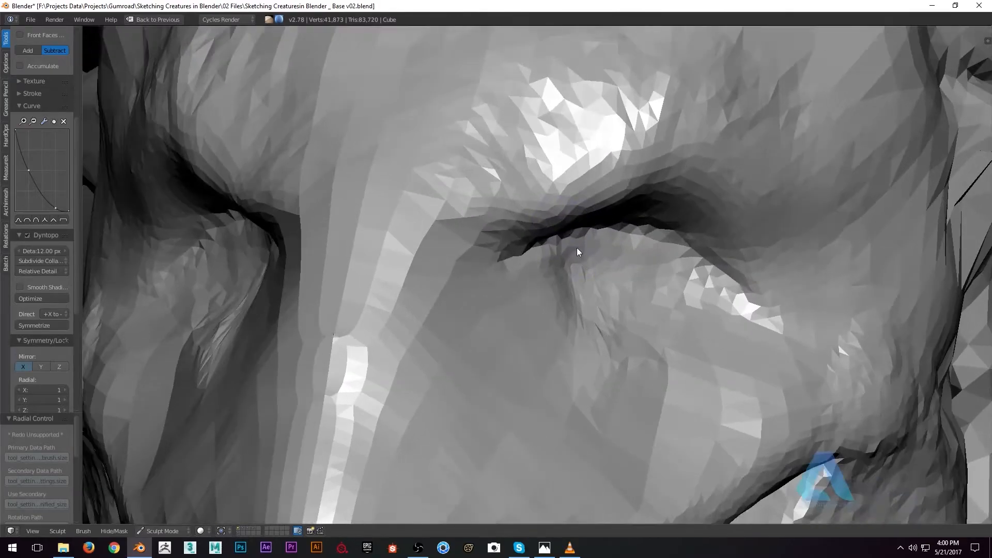
left_click_drag(554, 266, 557, 271, "shift")
Switch back to the Grab brush, adjust its radius and reshape the inner eye corner and eyelid area.
scroll(537, 281, "down", 3)
mouse_move(514, 298)
middle_mouse_down()
mouse_move(599, 256)
mouse_move(549, 270)
mouse_move(506, 223)
middle_mouse_up()
key("g")
key("f")
left_click(658, 309)
middle_click_drag(411, 176, 572, 183)
scroll(573, 183, "up", 2)
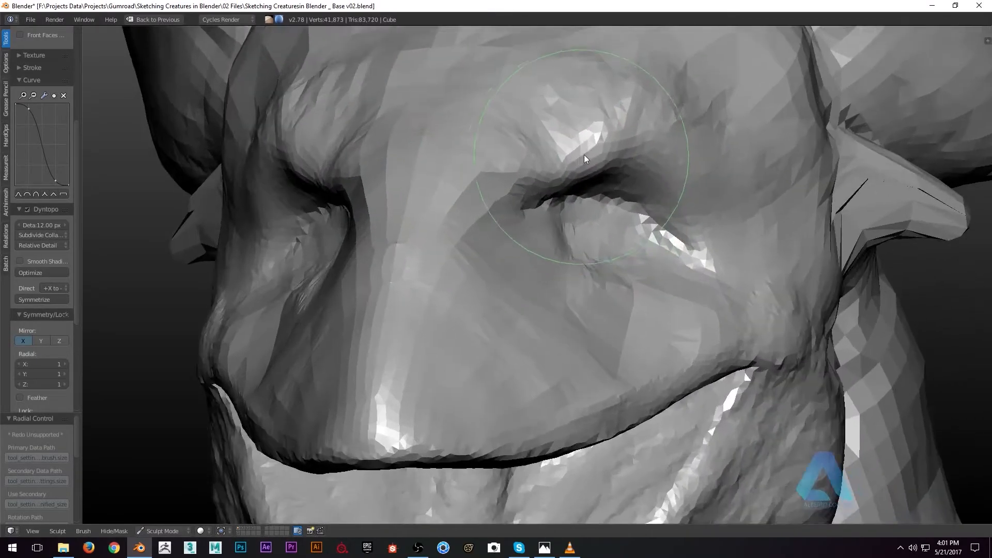
middle_click_drag(644, 184, 351, 234)
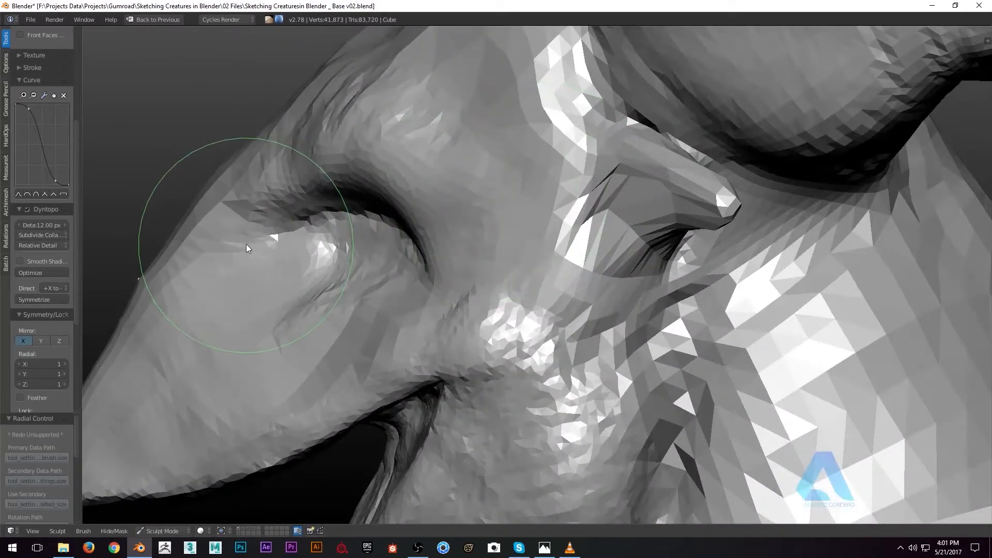
left_click_drag(261, 204, 303, 195)
scroll(302, 191, "up", 3)
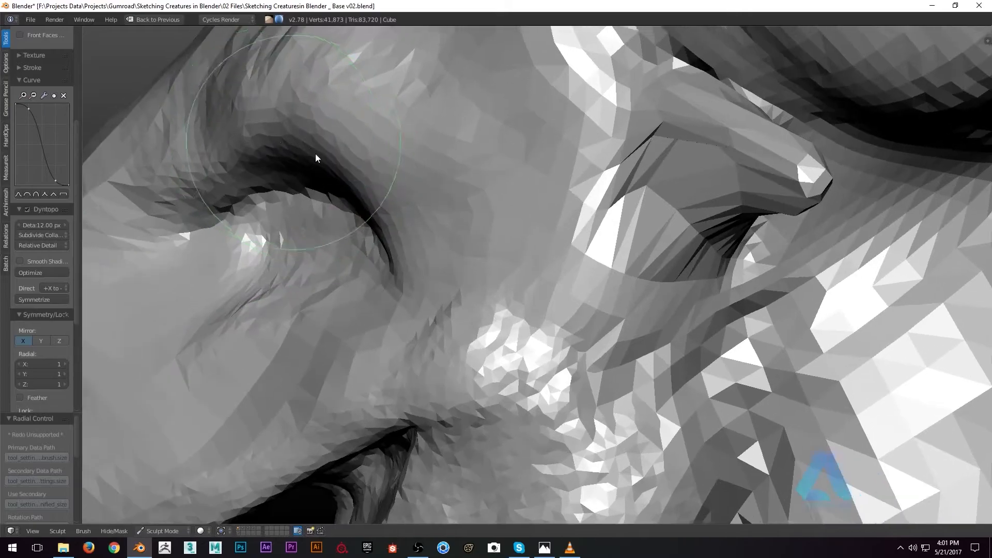
left_click_drag(305, 234, 289, 215)
scroll(321, 211, "down", 1)
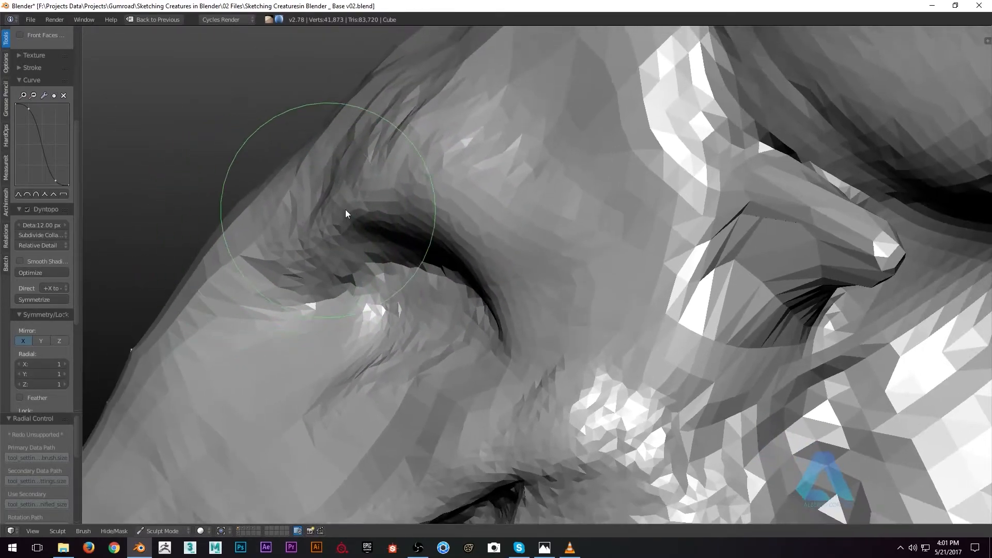
Grab both sides of the muzzle symmetrically in front view to reshape the area below the inner eye corners.
scroll(391, 325, "down", 4)
mouse_move(389, 327)
middle_mouse_down()
mouse_move(562, 294)
mouse_move(584, 255)
middle_mouse_up()
scroll(584, 254, "up", 4)
middle_click_drag(568, 362, 557, 271)
scroll(557, 270, "up", 2)
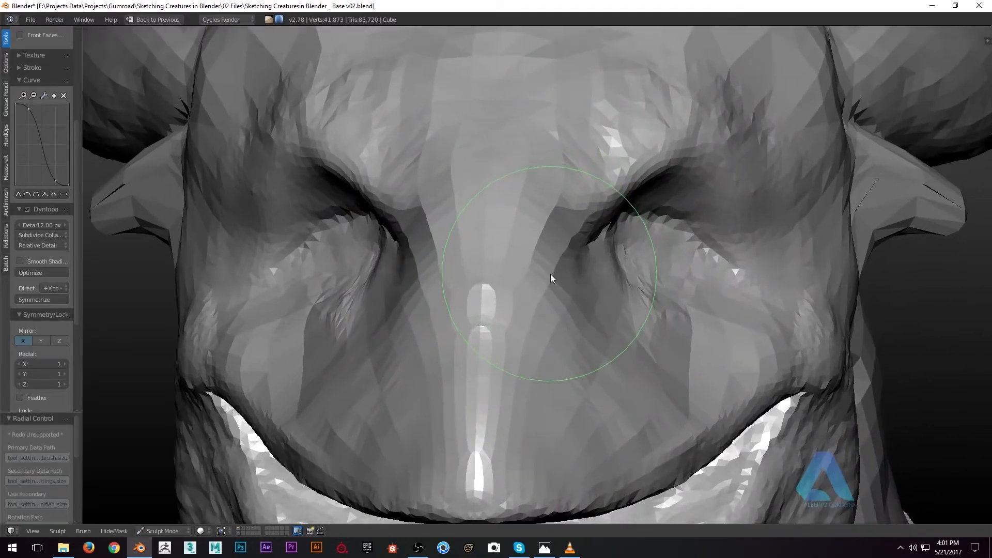
middle_click_drag(558, 372, 566, 305)
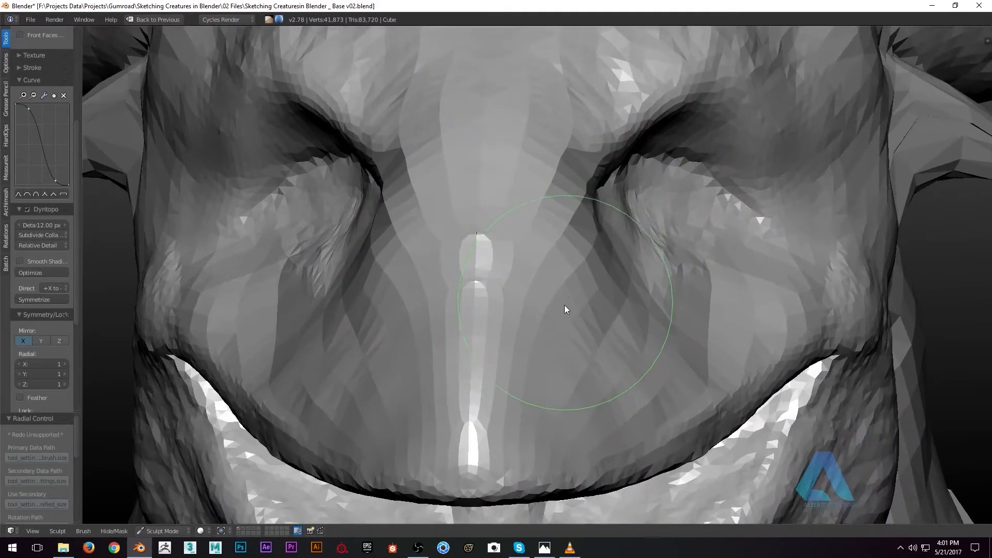
mouse_move(575, 306)
left_mouse_down()
mouse_move(572, 354)
mouse_move(549, 359)
mouse_move(598, 364)
mouse_move(613, 307)
mouse_move(572, 370)
left_mouse_up()
middle_click_drag(571, 370, 589, 255)
left_click_drag(589, 255, 577, 152)
Reshape the sides of the nose bridge between the eyes with the Grab brush.
scroll(568, 176, "down", 6)
middle_click_drag(571, 290, 563, 274)
scroll(563, 274, "up", 4)
scroll(563, 274, "up", 2)
mouse_move(560, 379)
left_mouse_down()
mouse_move(615, 328)
mouse_move(612, 262)
left_mouse_up()
scroll(604, 277, "down", 2)
left_click_drag(573, 355, 572, 310)
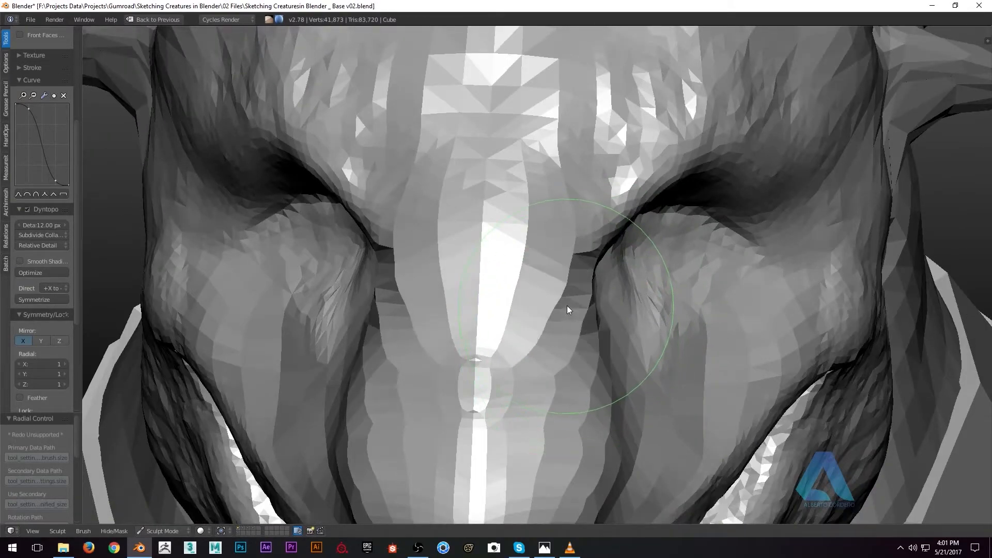
Switch to Clay Strips with a radius of about 50 and build up the ridge from brow to muzzle.
scroll(519, 383, "down", 3)
middle_click_drag(517, 379, 448, 342)
scroll(435, 286, "up", 3)
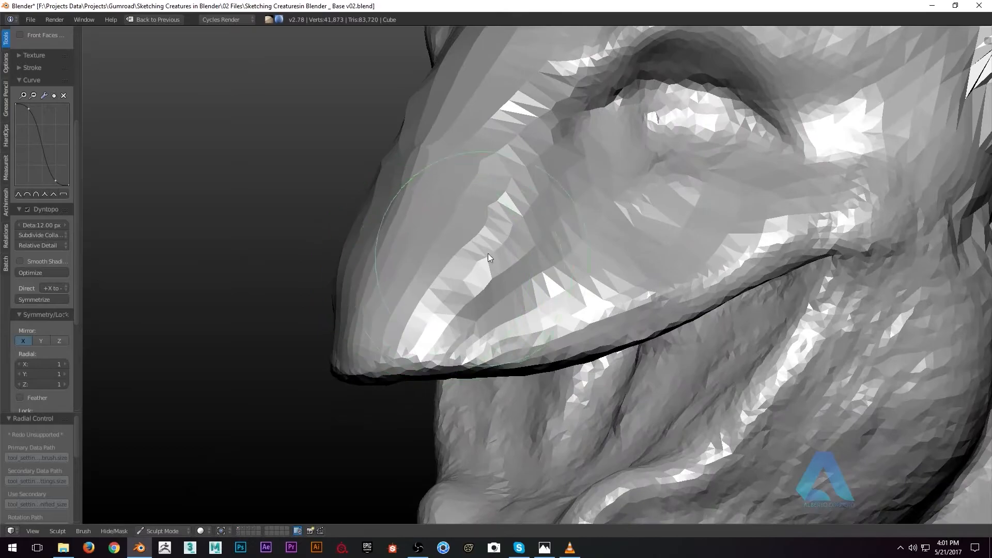
scroll(483, 259, "up", 2)
key("c")
key("f")
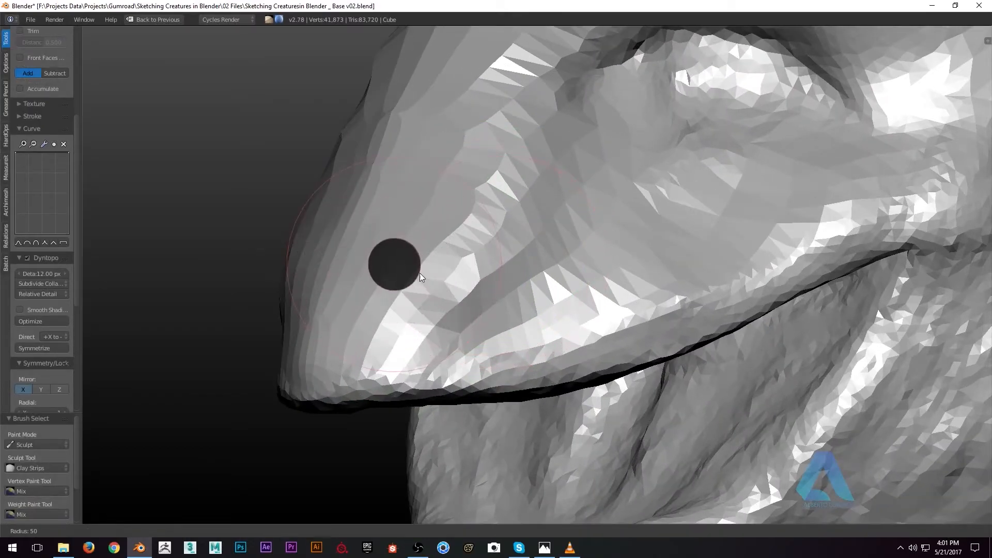
left_click(420, 273)
middle_click_drag(419, 273, 550, 312)
scroll(551, 313, "down", 3)
mouse_move(649, 168)
left_mouse_down()
mouse_move(663, 93)
mouse_move(668, 129)
left_mouse_up()
mouse_move(668, 129)
middle_mouse_down()
mouse_move(667, 221)
mouse_move(589, 224)
middle_mouse_up()
mouse_move(576, 165)
left_mouse_down()
mouse_move(635, 197)
mouse_move(619, 297)
mouse_move(741, 278)
mouse_move(683, 321)
mouse_move(685, 348)
mouse_move(704, 370)
mouse_move(631, 420)
mouse_move(694, 337)
left_mouse_up()
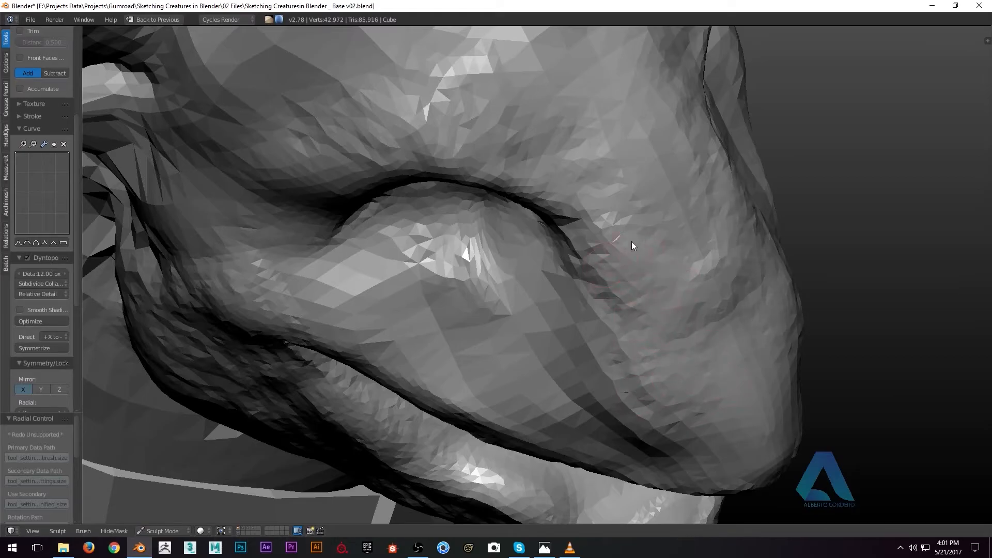
Add Clay Strips around the inner eye corner to join the brow with the side of the nose bridge.
middle_click_drag(579, 199, 518, 247)
scroll(518, 247, "up", 1)
mouse_move(518, 256)
left_mouse_down()
mouse_move(500, 234)
mouse_move(451, 272)
left_mouse_up()
mouse_move(457, 281)
middle_mouse_down()
mouse_move(471, 246)
mouse_move(463, 260)
middle_mouse_up()
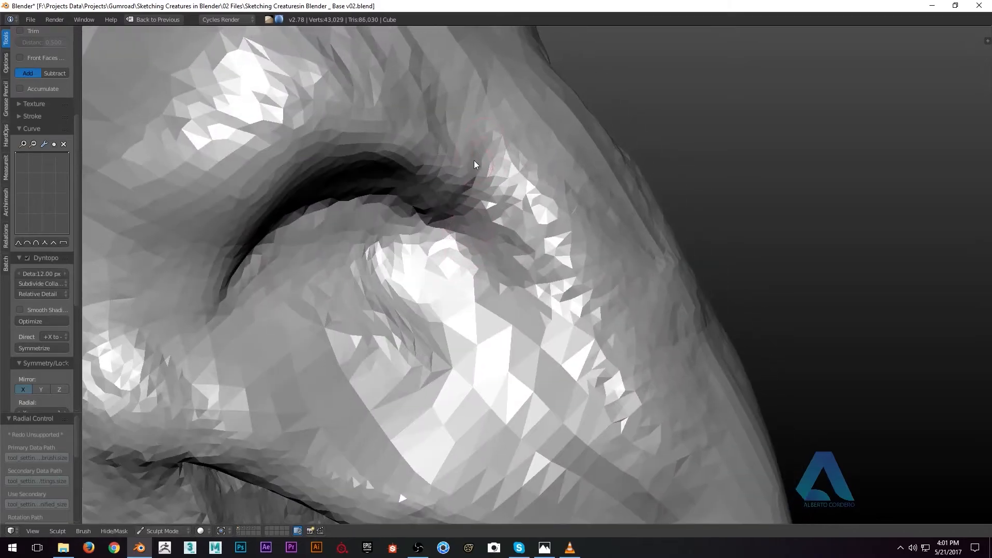
mouse_move(468, 179)
left_mouse_down()
mouse_move(443, 215)
mouse_move(456, 212)
left_mouse_up()
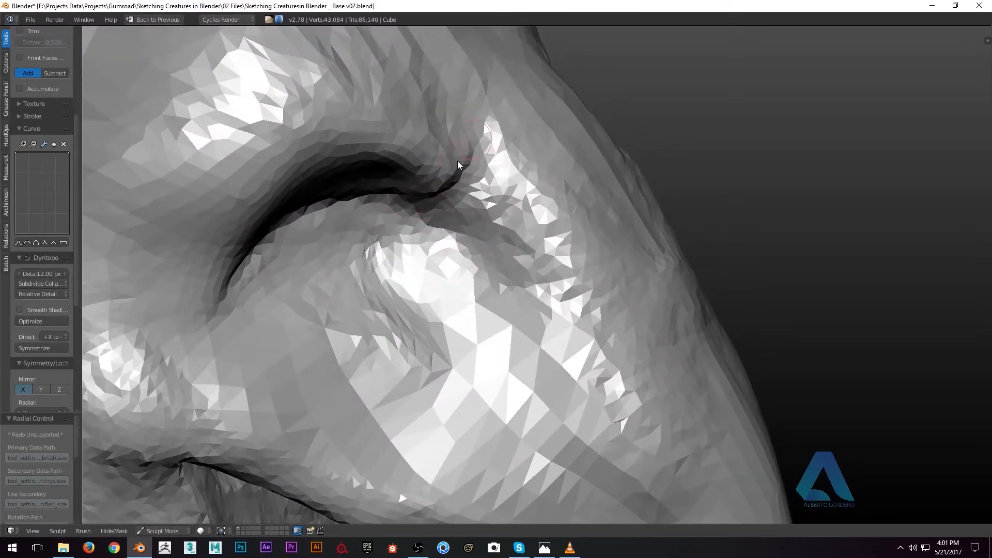
left_click_drag(496, 102, 518, 190)
middle_click_drag(517, 187, 477, 213)
left_click_drag(466, 205, 433, 166)
middle_click_drag(444, 205, 446, 288)
mouse_move(494, 273)
left_mouse_down()
mouse_move(454, 248)
mouse_move(445, 214)
left_mouse_up()
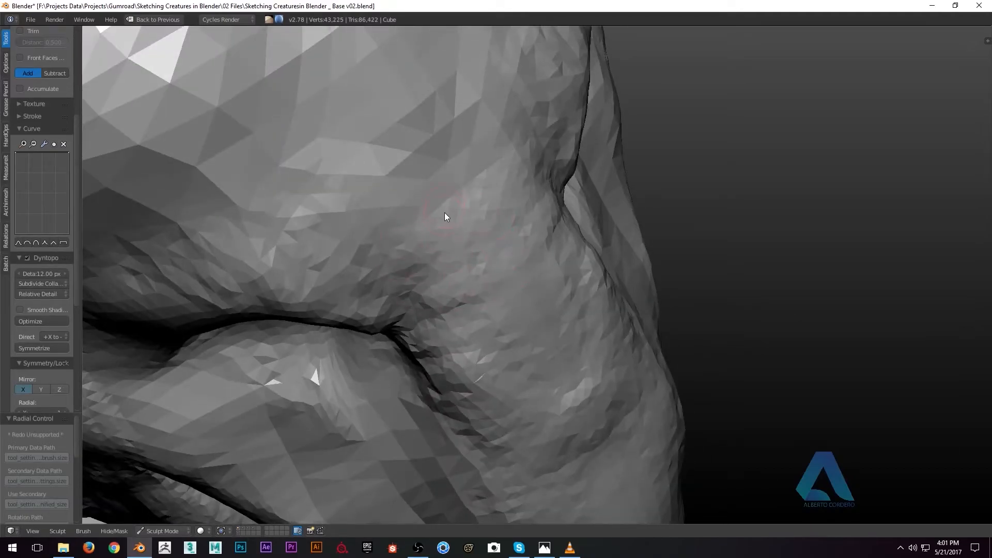
Readjust the Clay Strips radius and strength and build up the nose bridge beside the eye.
key("g")
key("f")
left_click(478, 227)
key("c")
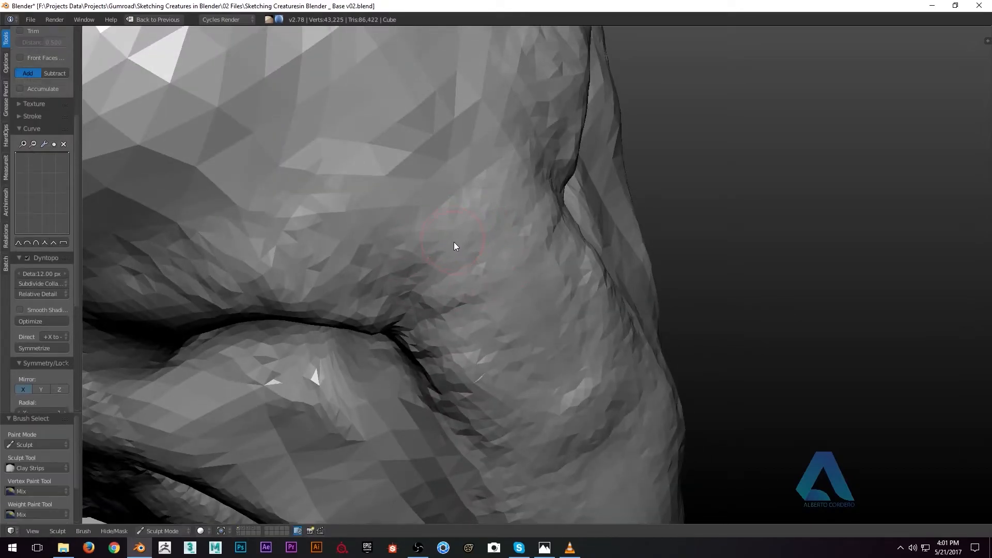
key("shift+f")
left_click(471, 252)
mouse_move(458, 152)
left_mouse_down()
mouse_move(381, 144)
mouse_move(343, 114)
mouse_move(460, 166)
mouse_move(434, 222)
mouse_move(434, 170)
mouse_move(432, 259)
mouse_move(530, 282)
mouse_move(488, 349)
mouse_move(507, 354)
left_mouse_up()
middle_click_drag(506, 355, 509, 253, "shift")
mouse_move(535, 232)
left_mouse_down()
mouse_move(487, 347)
mouse_move(507, 325)
mouse_move(483, 295)
mouse_move(519, 319)
mouse_move(483, 376)
mouse_move(550, 365)
mouse_move(507, 346)
mouse_move(494, 406)
mouse_move(566, 410)
mouse_move(629, 390)
mouse_move(547, 388)
mouse_move(583, 300)
mouse_move(557, 270)
mouse_move(462, 264)
mouse_move(460, 193)
left_mouse_up()
mouse_move(460, 193)
middle_mouse_down()
mouse_move(483, 343)
mouse_move(454, 225)
mouse_move(582, 258)
mouse_move(540, 258)
middle_mouse_up()
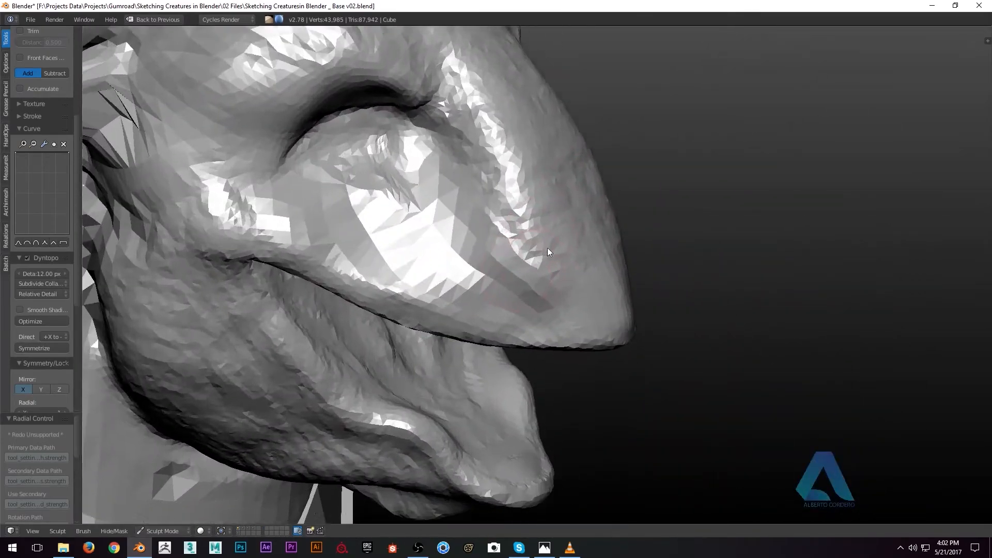
Build up the side of the muzzle toward its tip and along the upper lip with Clay Strips.
scroll(540, 258, "up", 3)
mouse_move(544, 328)
left_mouse_down()
mouse_move(547, 270)
mouse_move(615, 268)
mouse_move(662, 296)
mouse_move(615, 298)
left_mouse_up()
mouse_move(615, 299)
middle_mouse_down()
mouse_move(627, 389)
mouse_move(612, 382)
middle_mouse_up()
mouse_move(622, 287)
left_mouse_down()
mouse_move(473, 244)
mouse_move(466, 265)
left_mouse_up()
scroll(467, 266, "down", 6)
mouse_move(466, 265)
middle_mouse_down()
mouse_move(541, 281)
mouse_move(488, 245)
mouse_move(544, 226)
mouse_move(483, 178)
middle_mouse_up()
Add Clay Strips volume across the brow and lower forehead above the eye.
scroll(517, 154, "up", 4)
mouse_move(538, 138)
middle_mouse_down()
mouse_move(542, 240)
mouse_move(528, 249)
mouse_move(528, 218)
middle_mouse_up()
scroll(537, 214, "up", 1)
mouse_move(568, 222)
left_mouse_down()
mouse_move(631, 265)
mouse_move(631, 281)
mouse_move(744, 235)
left_mouse_up()
middle_click_drag(744, 235, 694, 232)
mouse_move(694, 232)
left_mouse_down()
mouse_move(690, 253)
mouse_move(737, 256)
left_mouse_up()
mouse_move(737, 256)
middle_mouse_down()
mouse_move(765, 255)
mouse_move(729, 242)
middle_mouse_up()
mouse_move(685, 173)
left_mouse_down()
mouse_move(644, 89)
mouse_move(645, 60)
left_mouse_up()
Build up the temple between the outer brow and the base of the horn with Clay Strips.
mouse_move(687, 83)
middle_mouse_down("shift")
mouse_move(609, 160)
mouse_move(612, 190)
middle_mouse_up("shift")
left_click_drag(520, 193, 519, 273)
middle_click_drag(519, 273, 554, 250)
mouse_move(554, 250)
left_mouse_down()
mouse_move(539, 274)
mouse_move(591, 166)
mouse_move(501, 349)
left_mouse_up()
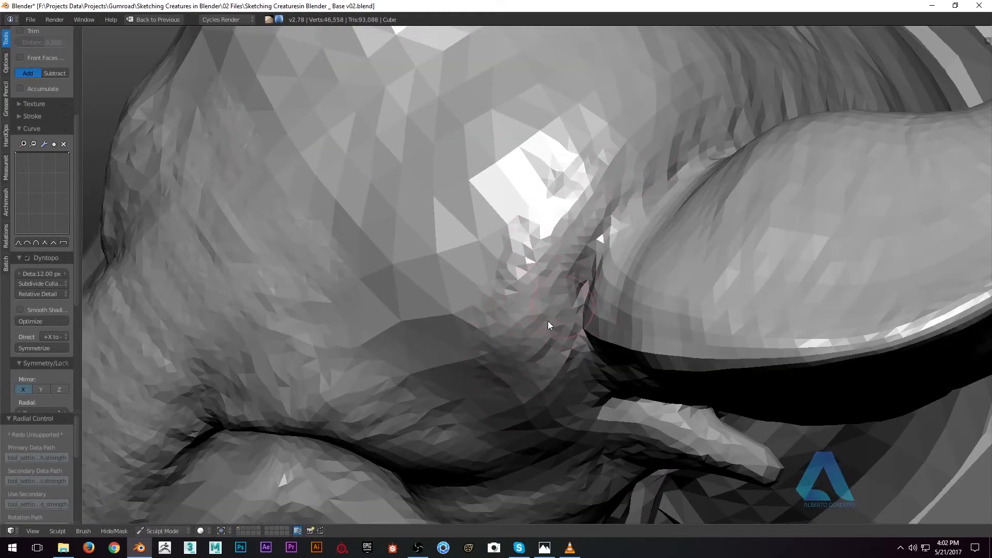
Sculpt the junction between the temple and the base of the horn, just above the ear.
middle_click_drag(555, 315, 552, 326)
mouse_move(552, 327)
left_mouse_down()
mouse_move(508, 377)
mouse_move(573, 367)
mouse_move(436, 258)
mouse_move(460, 217)
left_mouse_up()
mouse_move(459, 217)
middle_mouse_down()
mouse_move(549, 284)
mouse_move(594, 294)
middle_mouse_up()
mouse_move(594, 336)
left_mouse_down()
mouse_move(537, 365)
mouse_move(520, 276)
left_mouse_up()
middle_click_drag(519, 276, 560, 336)
mouse_move(560, 336)
left_mouse_down()
mouse_move(543, 235)
mouse_move(579, 302)
mouse_move(610, 297)
mouse_move(544, 308)
mouse_move(593, 392)
mouse_move(589, 279)
left_mouse_up()
mouse_move(589, 279)
middle_mouse_down()
mouse_move(653, 224)
mouse_move(657, 260)
middle_mouse_up()
left_click_drag(657, 260, 614, 232)
Blend the horn's base into the side of the forehead with strokes running from the horn toward the brow.
mouse_move(615, 233)
middle_mouse_down()
mouse_move(567, 172)
mouse_move(558, 258)
middle_mouse_up()
mouse_move(558, 258)
left_mouse_down()
mouse_move(511, 313)
mouse_move(607, 358)
left_mouse_up()
mouse_move(606, 358)
middle_mouse_down()
mouse_move(560, 346)
mouse_move(525, 290)
middle_mouse_up()
mouse_move(525, 290)
left_mouse_down()
mouse_move(500, 281)
mouse_move(318, 95)
mouse_move(402, 217)
left_mouse_up()
middle_click_drag(402, 217, 399, 181, "shift")
mouse_move(399, 182)
left_mouse_down()
mouse_move(380, 171)
mouse_move(464, 196)
mouse_move(510, 286)
mouse_move(597, 333)
left_mouse_up()
middle_click_drag(597, 334, 585, 293, "shift")
mouse_move(585, 293)
left_mouse_down()
mouse_move(683, 386)
mouse_move(796, 425)
mouse_move(717, 377)
mouse_move(626, 354)
mouse_move(481, 124)
mouse_move(485, 245)
mouse_move(529, 274)
left_mouse_up()
scroll(683, 385, "up", 1)
scroll(554, 420, "down", 6)
Sculpt the rear edge of the jaw and the adjoining neck crease up toward the underside of the ear.
mouse_move(554, 429)
middle_mouse_down()
mouse_move(539, 266)
mouse_move(513, 252)
mouse_move(599, 251)
middle_mouse_up()
scroll(599, 250, "up", 2)
scroll(599, 249, "up", 2)
middle_click_drag(848, 257, 634, 212, "shift")
left_click_drag(633, 212, 678, 313)
mouse_move(678, 331)
middle_mouse_down()
mouse_move(694, 408)
mouse_move(682, 356)
middle_mouse_up()
mouse_move(620, 251)
left_mouse_down()
mouse_move(618, 203)
mouse_move(628, 246)
mouse_move(549, 304)
mouse_move(623, 274)
left_mouse_up()
scroll(618, 203, "up", 1)
middle_click_drag(623, 274, 571, 286)
left_click_drag(571, 287, 645, 162)
left_click_drag(628, 227, 619, 155)
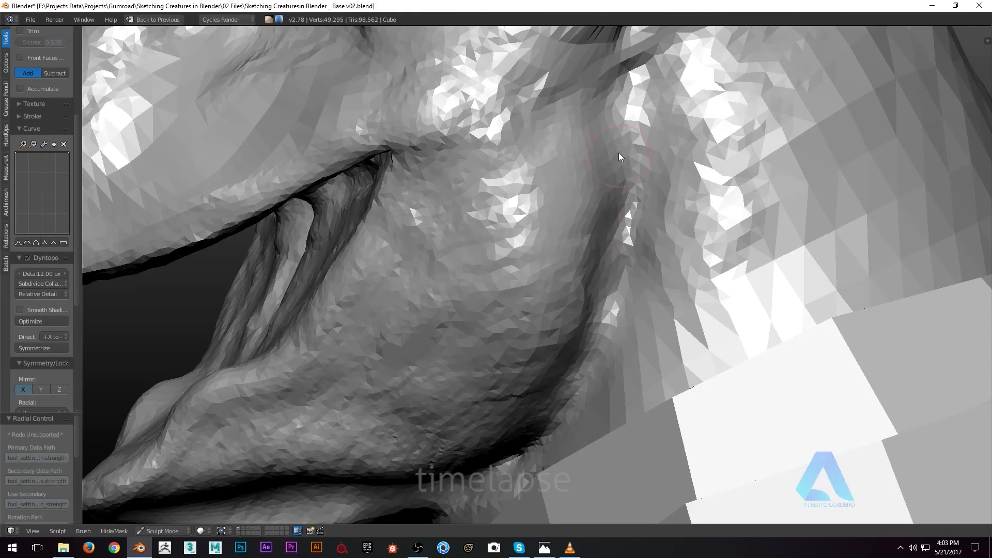
Refine the side of the upper neck behind the jaw and below the ear.
scroll(615, 181, "down", 3)
middle_click_drag(612, 210, 645, 194)
scroll(645, 194, "up", 1)
left_click_drag(645, 194, 684, 203)
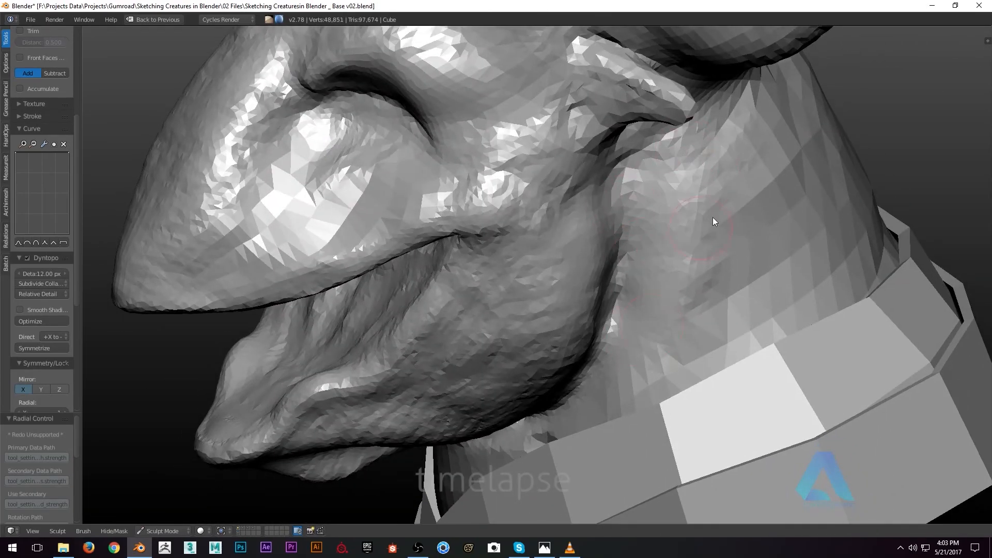
scroll(570, 253, "down", 5)
scroll(548, 238, "up", 2)
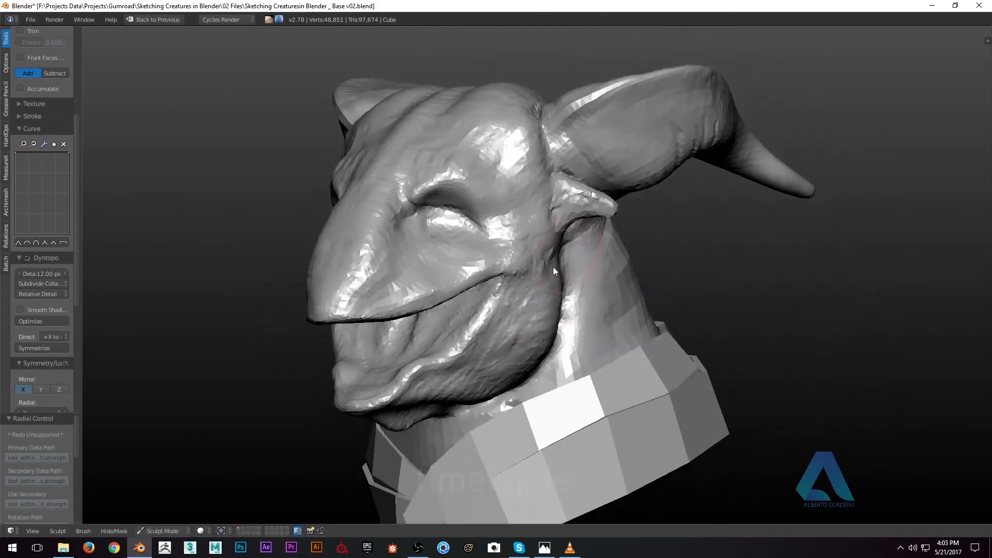